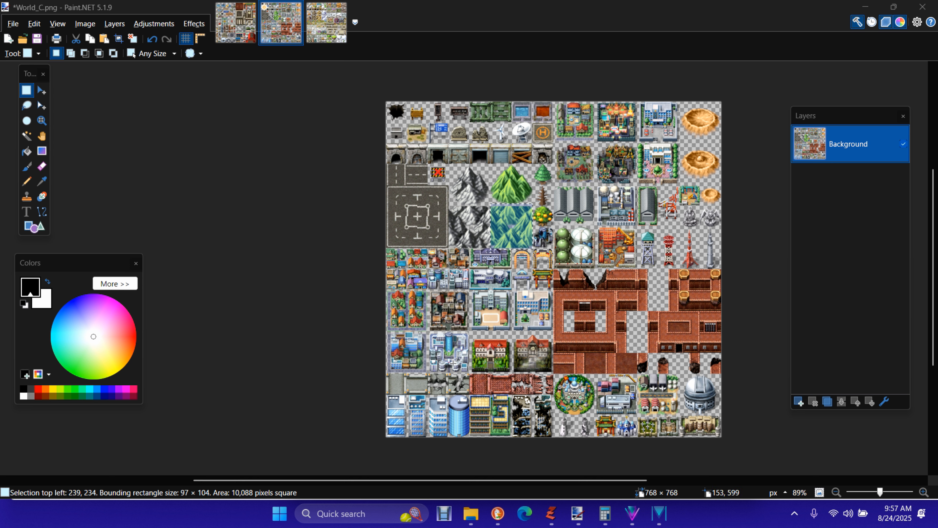
# Step: Copy an area of about 105 × 110 pixels around the lower green mountain tile and paste it into a new image
pyautogui.click(268, 210)
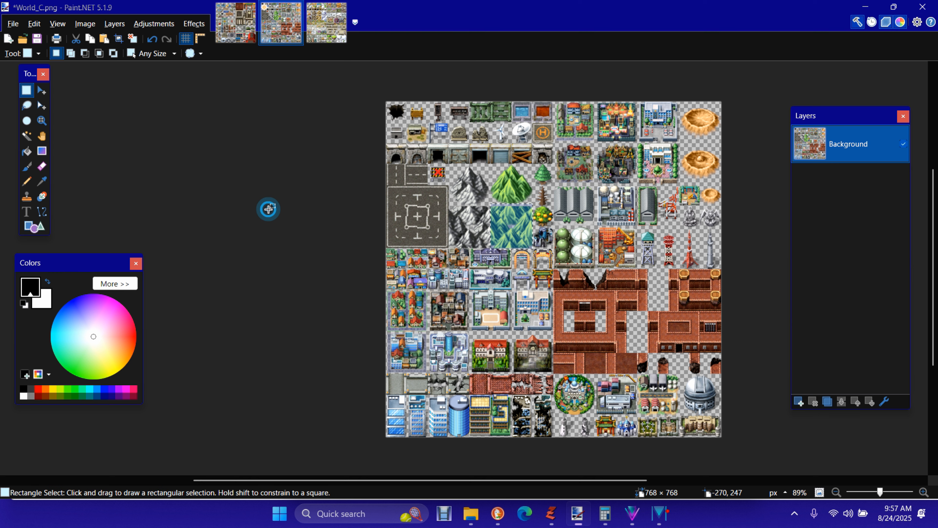
pyautogui.hotkey('ctrl', 'a')
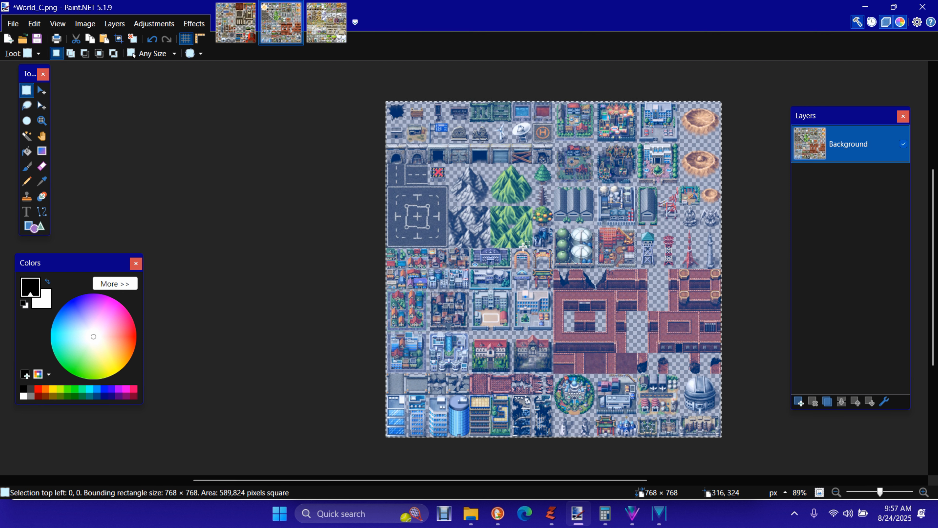
pyautogui.scroll(2, 541, 279)
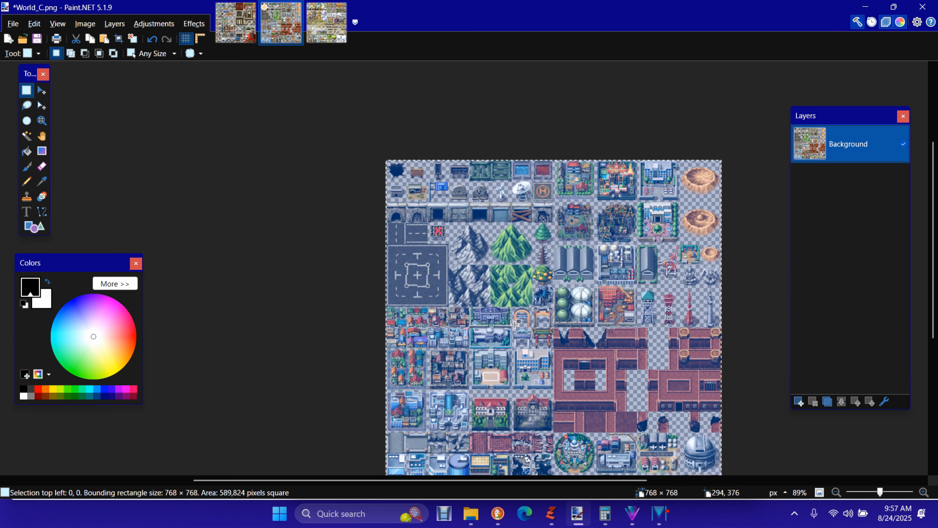
pyautogui.scroll(3, 545, 304)
pyautogui.scroll(-3, 545, 304)
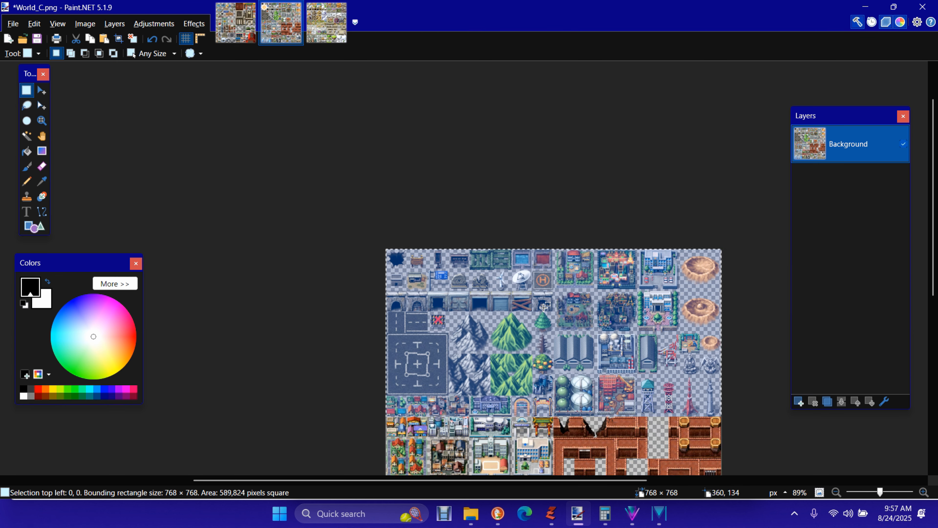
pyautogui.scroll(2, 541, 319)
pyautogui.scroll(6, 542, 319)
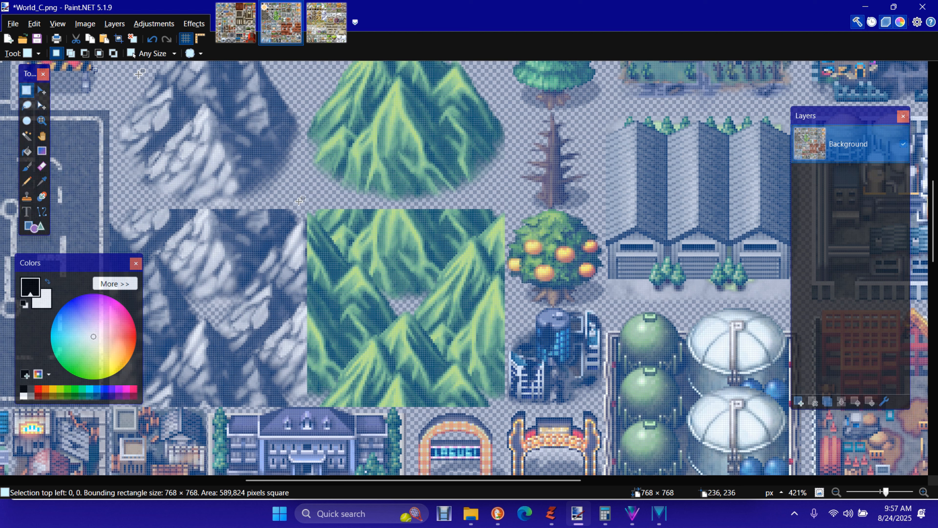
pyautogui.moveTo(299, 201); pyautogui.dragTo(506, 405)
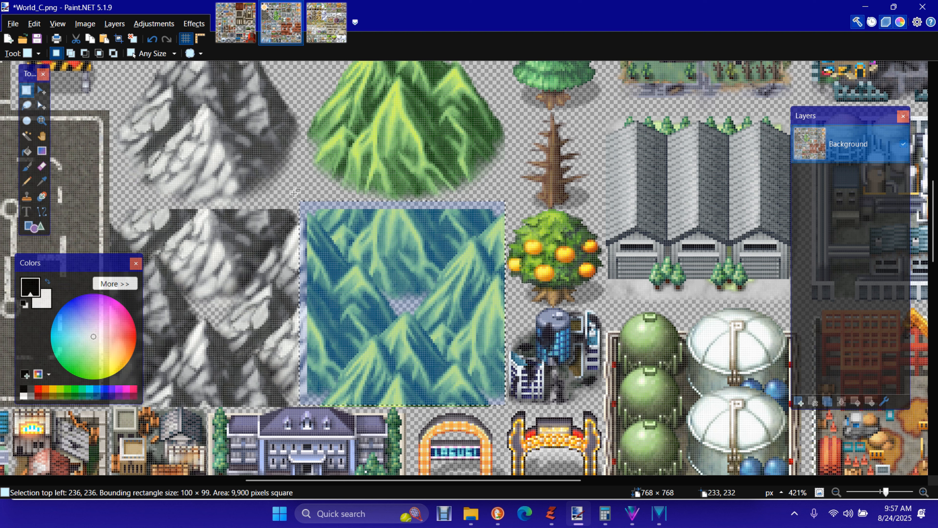
pyautogui.moveTo(297, 189); pyautogui.dragTo(513, 416)
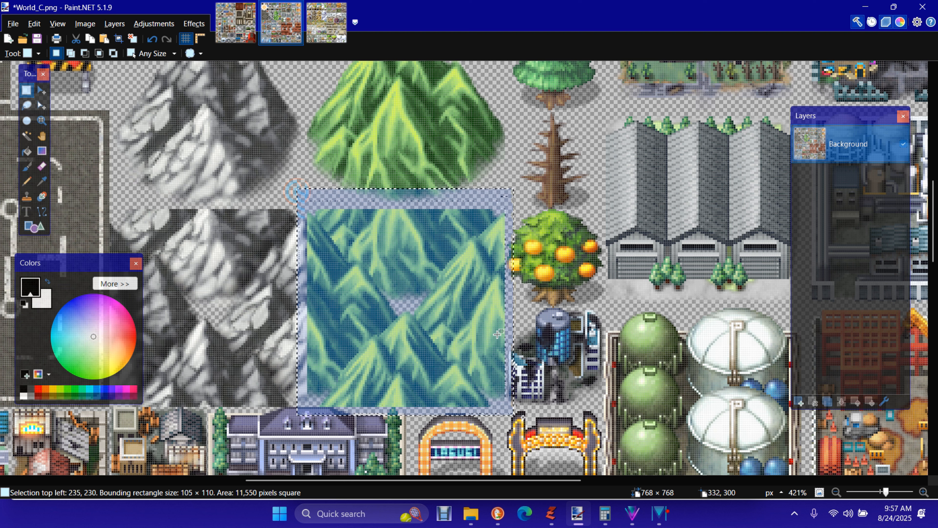
pyautogui.click(30, 23)
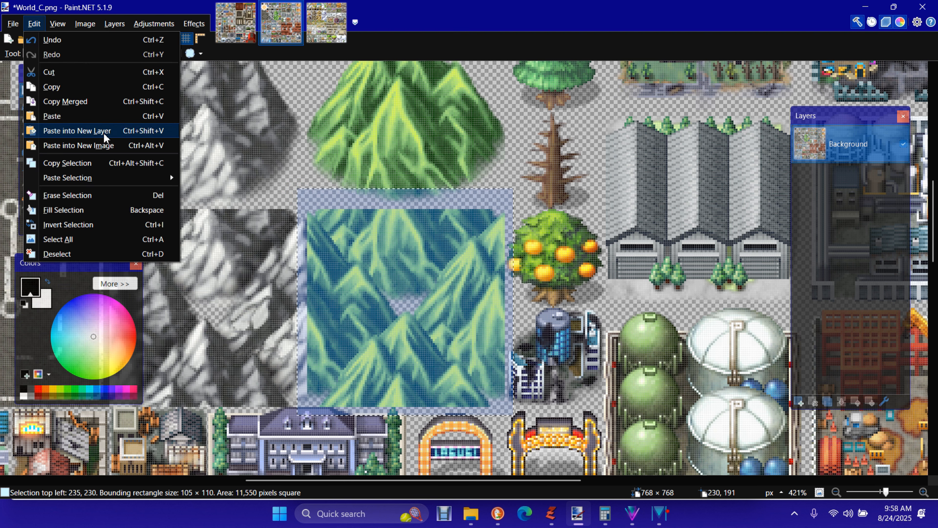
pyautogui.click(93, 144)
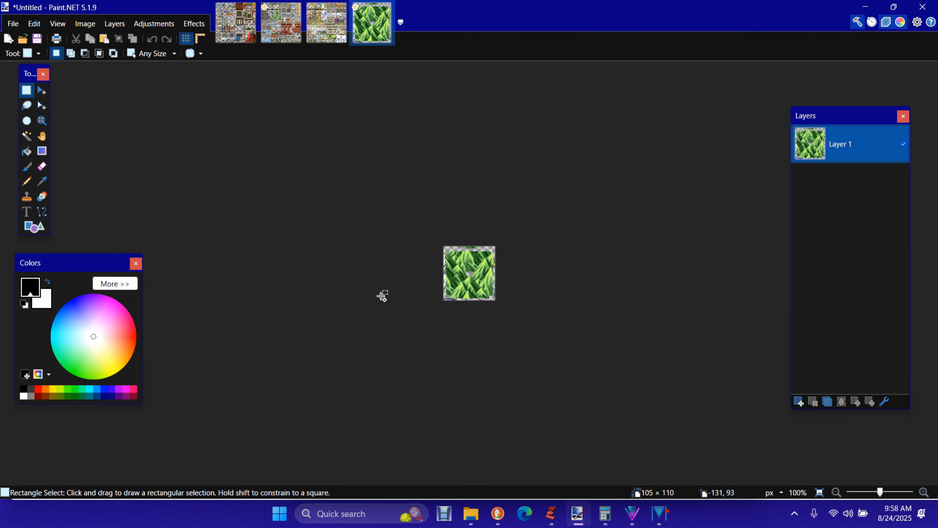
# Step: Erase the entire content of the new image and paste the copied mountain tile back in as a movable selection
pyautogui.scroll(3, 399, 324)
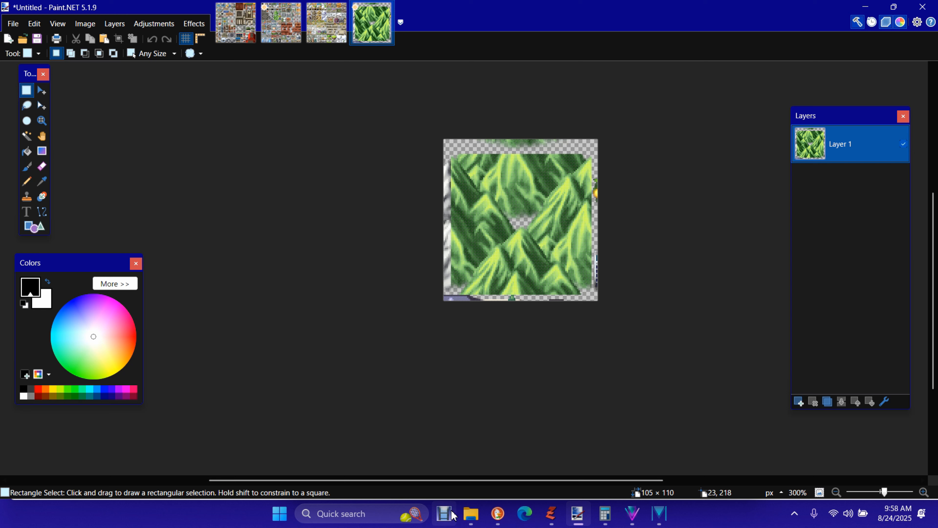
pyautogui.moveTo(426, 481); pyautogui.dragTo(481, 481)
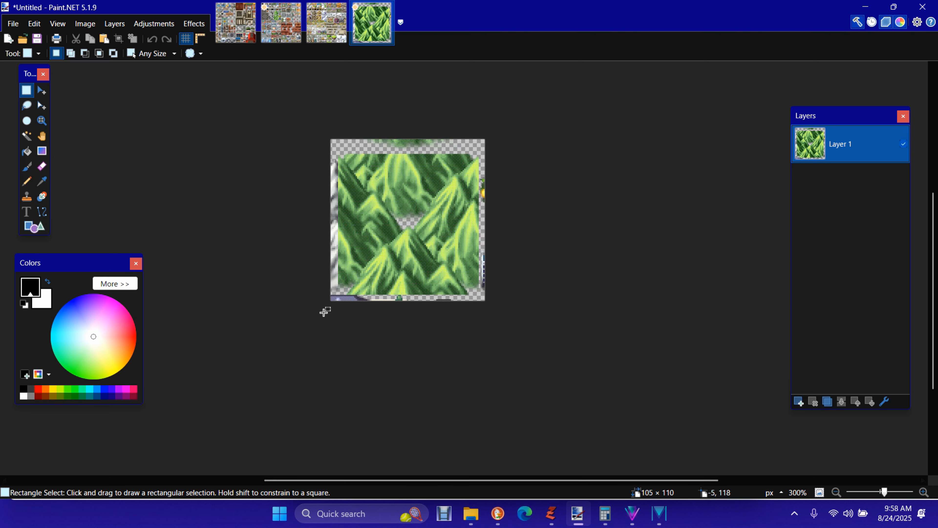
pyautogui.hotkey('ctrl', 'a')
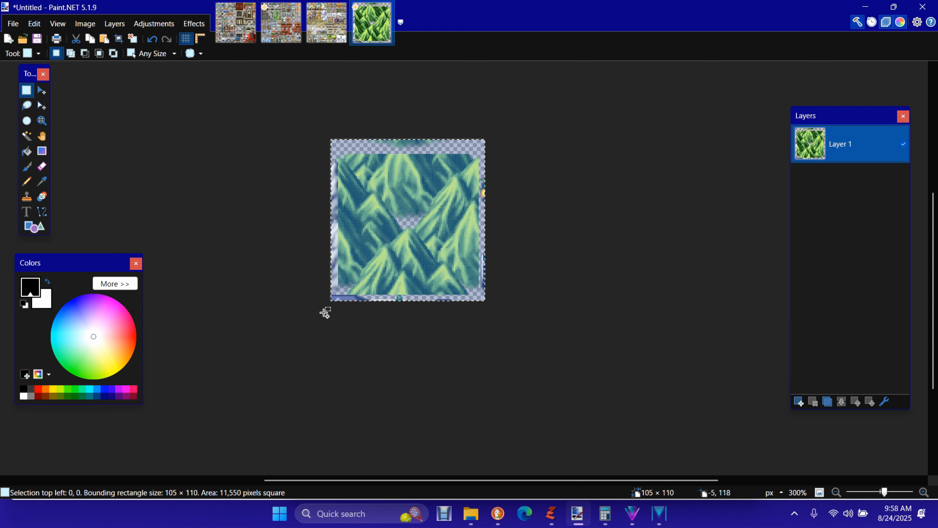
pyautogui.press('Delete')
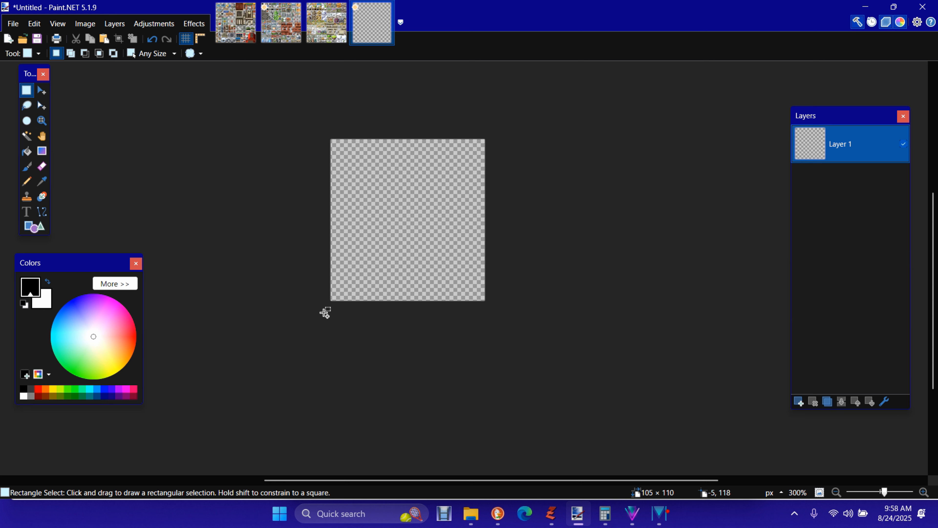
pyautogui.hotkey('ctrl', 'v')
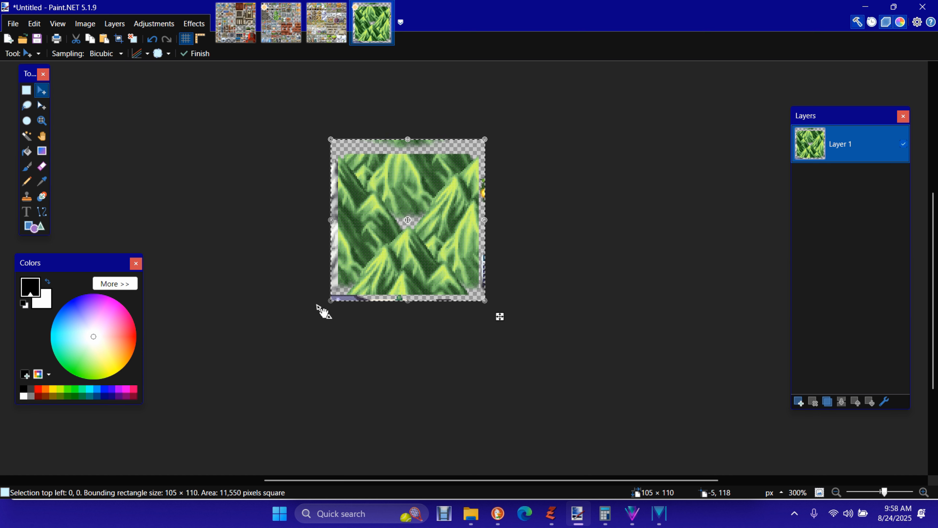
# Step: Shift the pasted mountain tile 4 pixels right and 4 pixels down, and crop the image to the selection
pyautogui.press('Right')
pyautogui.press('Right')
pyautogui.press('Right')
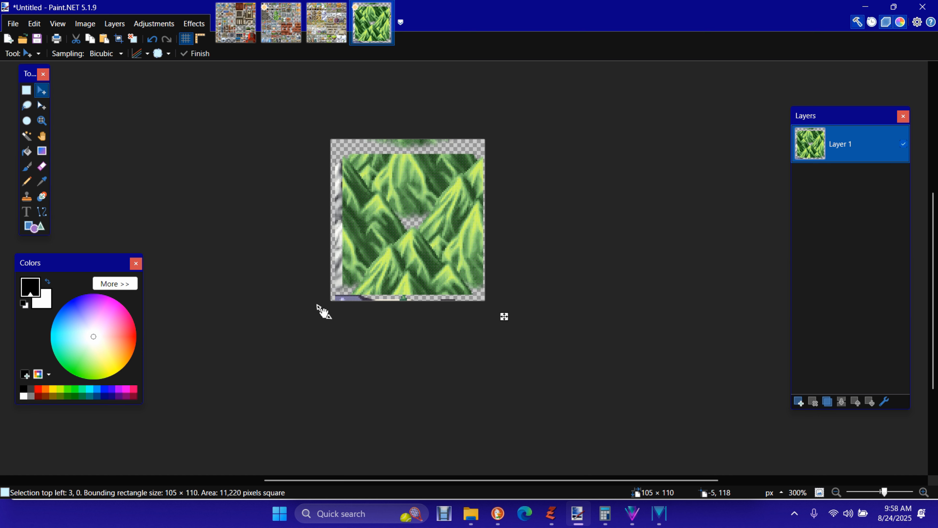
pyautogui.press('Right')
pyautogui.press('Down')
pyautogui.press('Down')
pyautogui.press('Down')
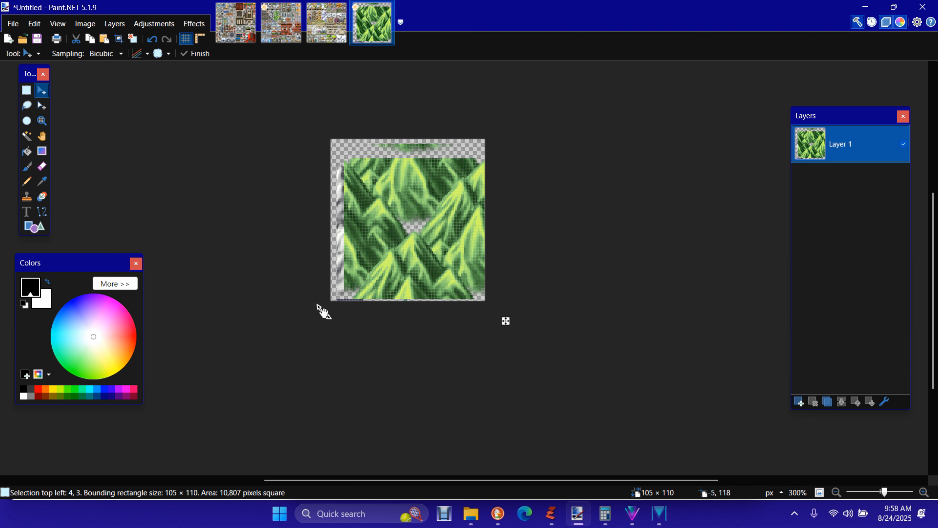
pyautogui.press('Down')
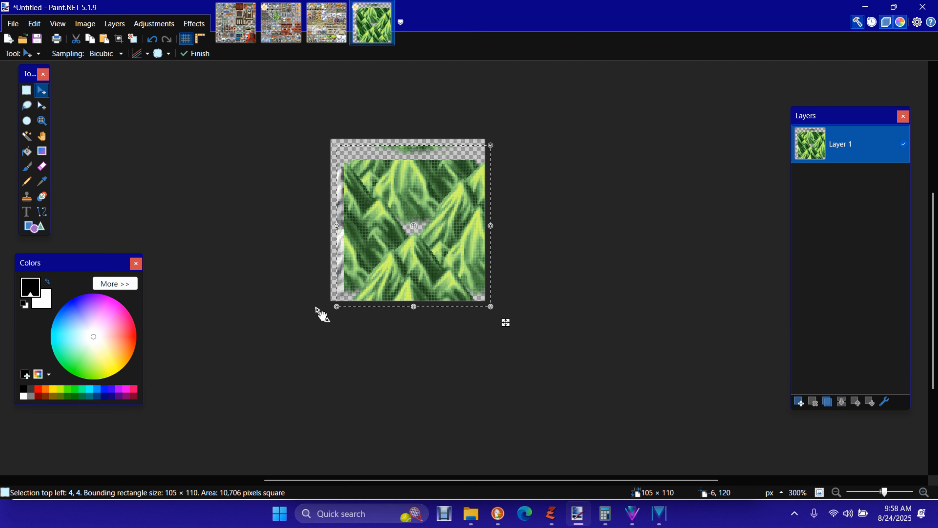
pyautogui.click(91, 27)
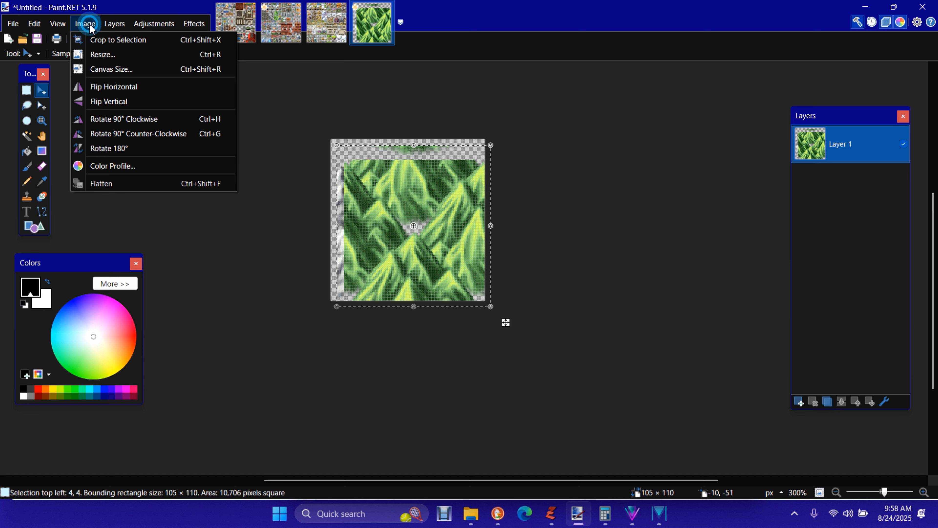
pyautogui.click(96, 40)
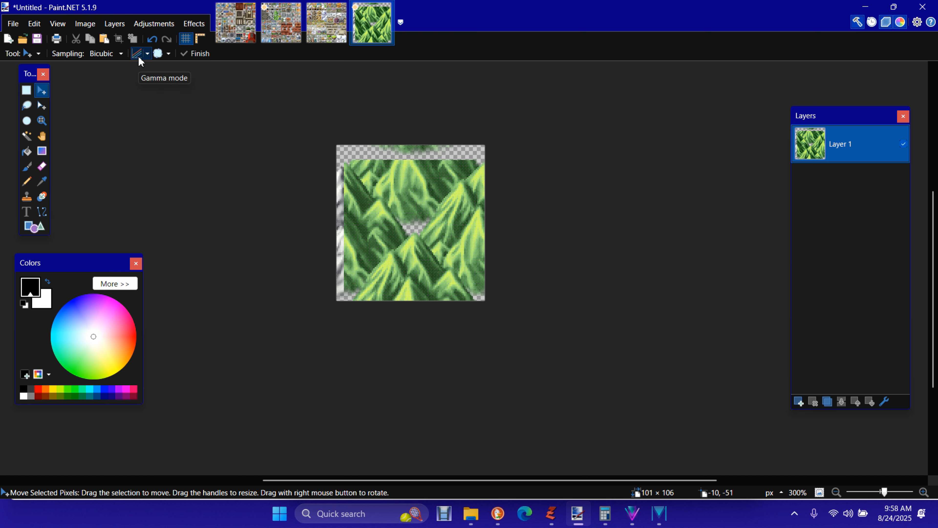
# Step: Reduce the canvas to 96 × 96 pixels with the image anchored at the bottom right
pyautogui.click(97, 29)
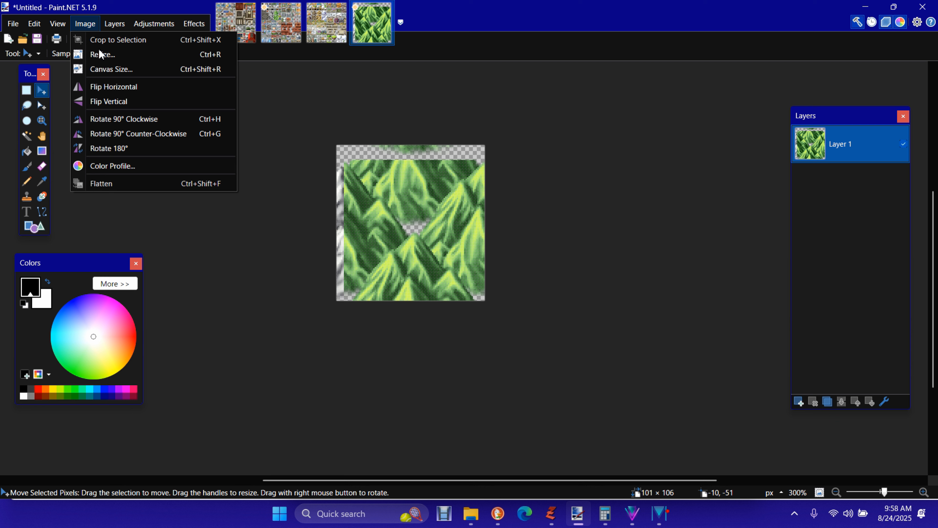
pyautogui.click(128, 70)
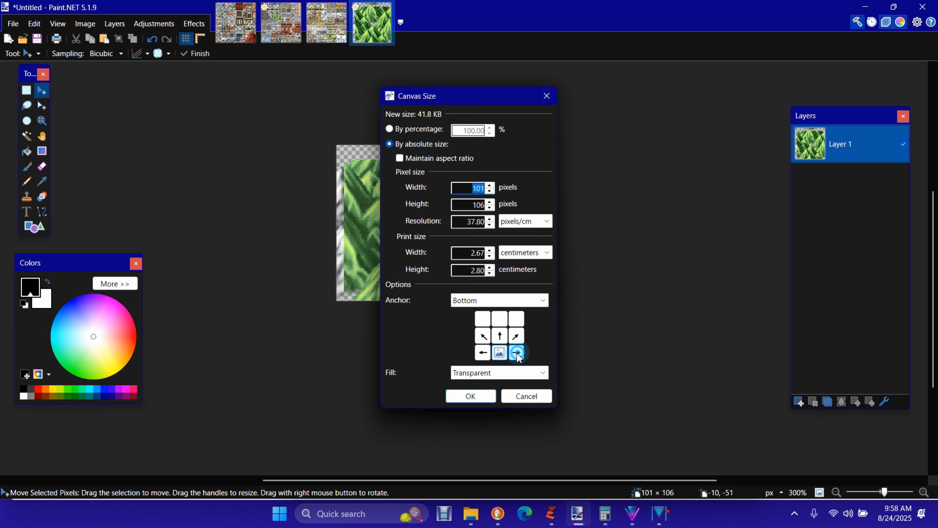
pyautogui.click(517, 353)
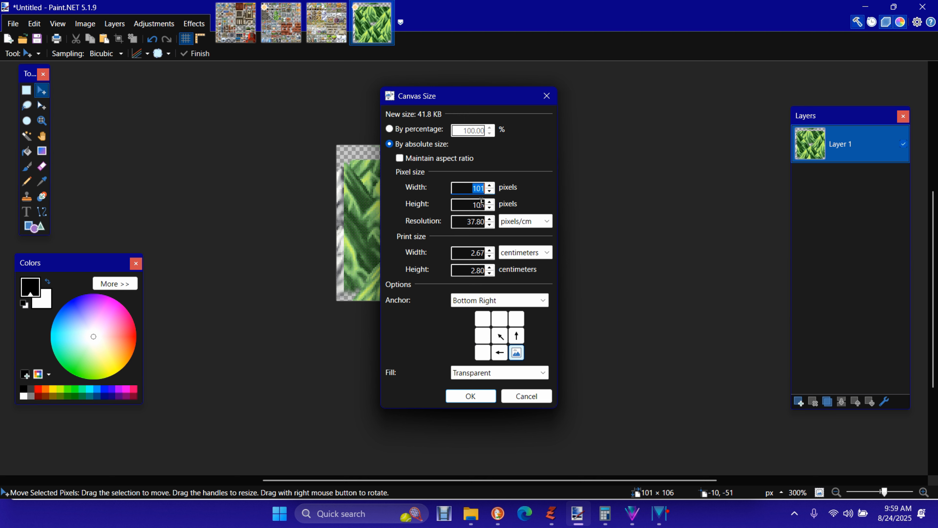
pyautogui.write('96')
pyautogui.doubleClick(465, 205)
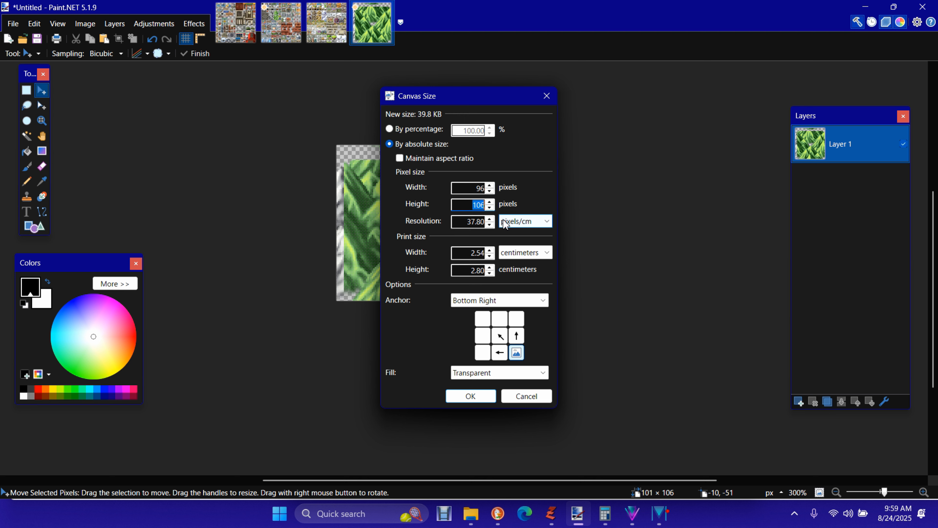
pyautogui.write('96')
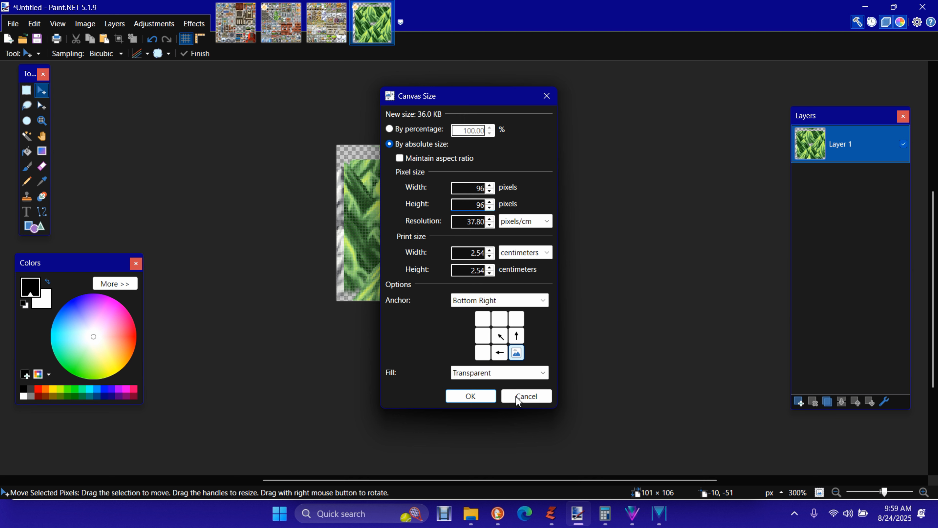
pyautogui.click(487, 398)
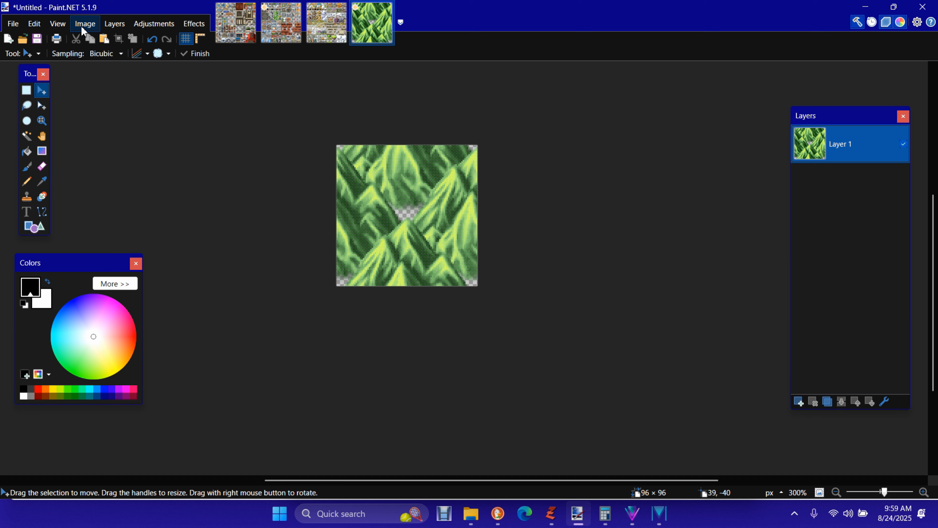
# Step: Copy the whole trimmed mountain tile and paste it into another new image
pyautogui.hotkey('ctrl', 'a')
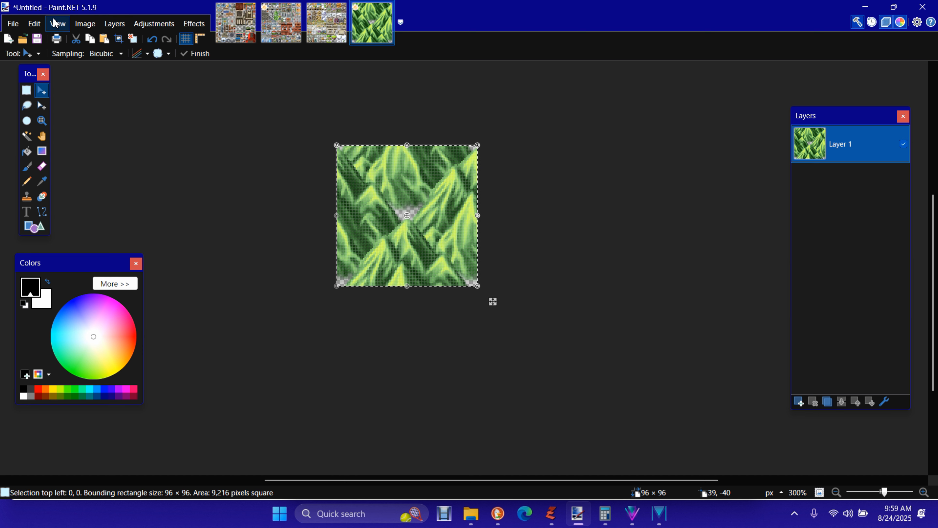
pyautogui.click(34, 23)
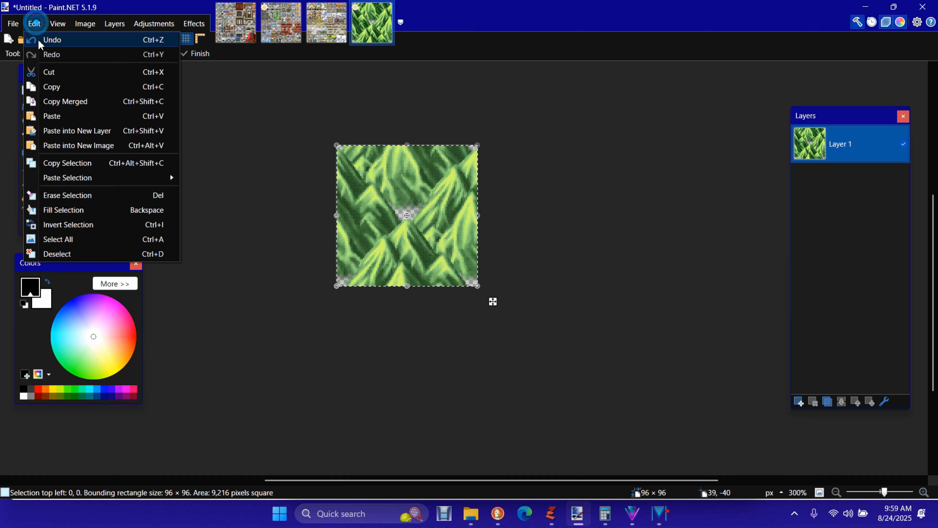
pyautogui.click(99, 146)
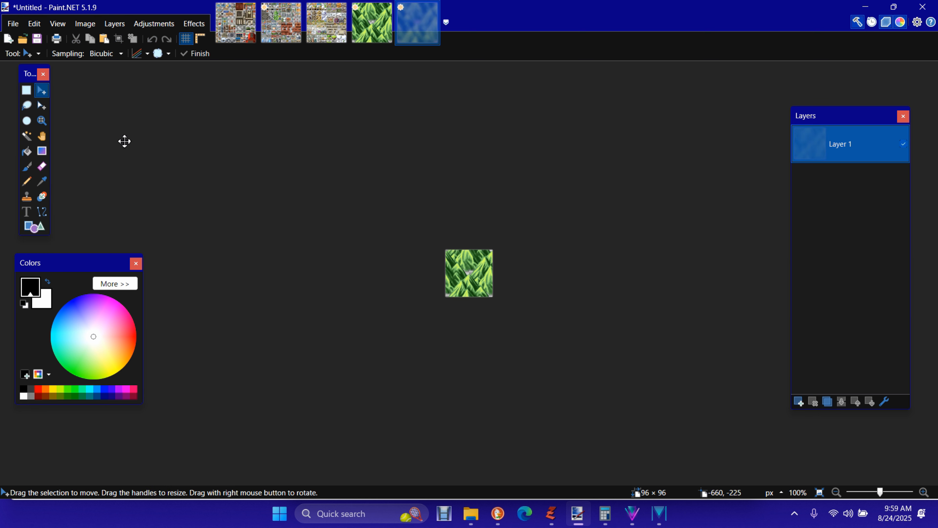
# Step: Enlarge the new image's canvas to 256 × 256 pixels, keeping the bottom-right anchor and transparent fill
pyautogui.click(94, 27)
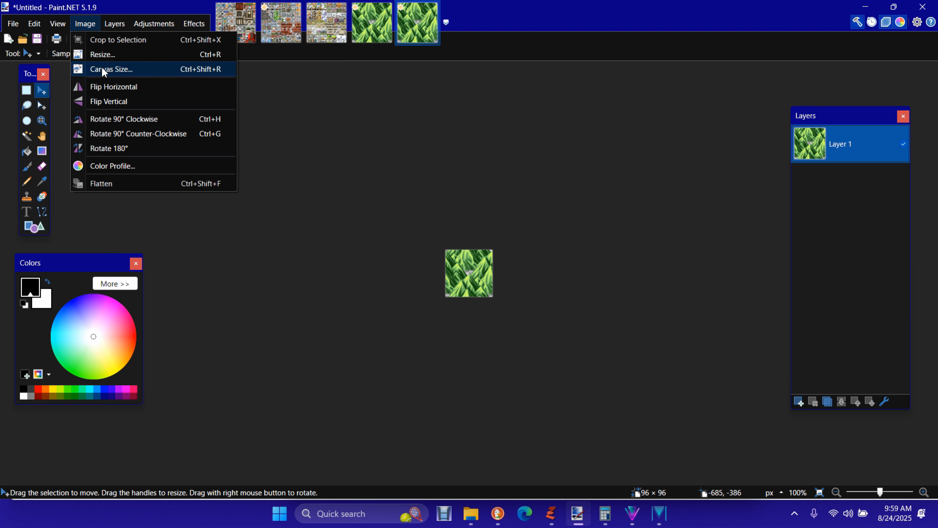
pyautogui.click(107, 70)
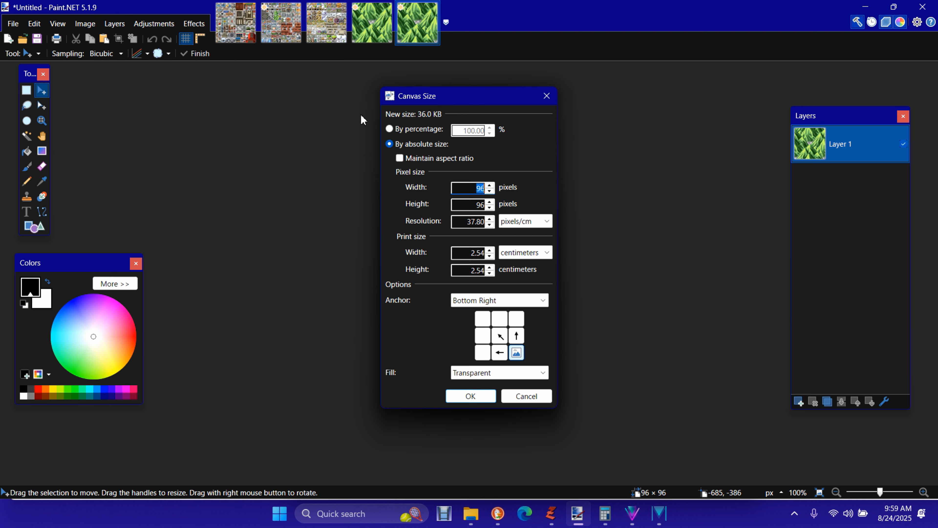
pyautogui.write('256')
pyautogui.doubleClick(475, 209)
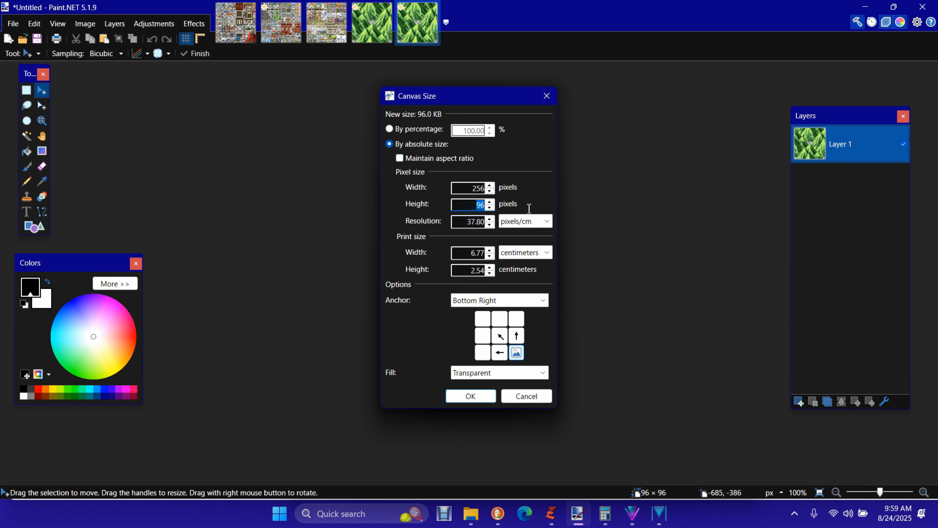
pyautogui.write('256')
pyautogui.press('Return')
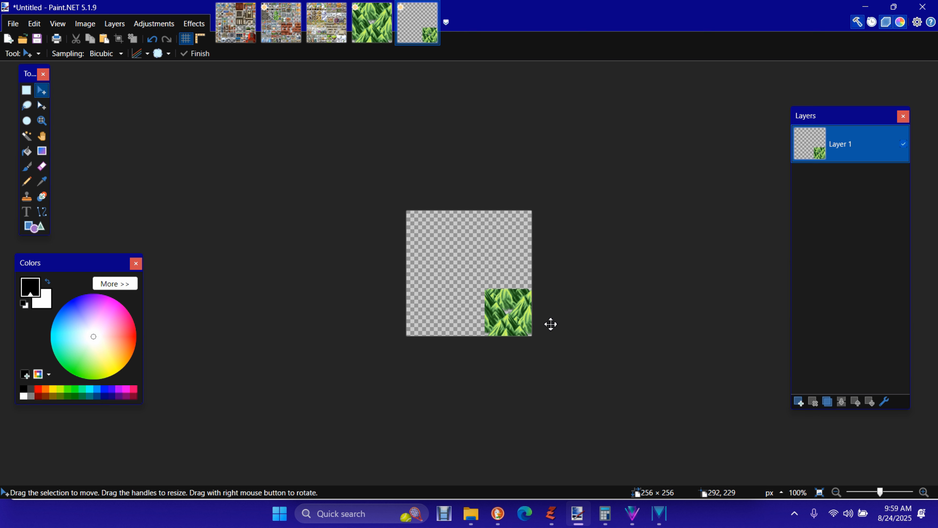
# Step: Copy the entire enlarged canvas with the mountain tile and paste it into a new layer
pyautogui.hotkey('ctrl', 'a')
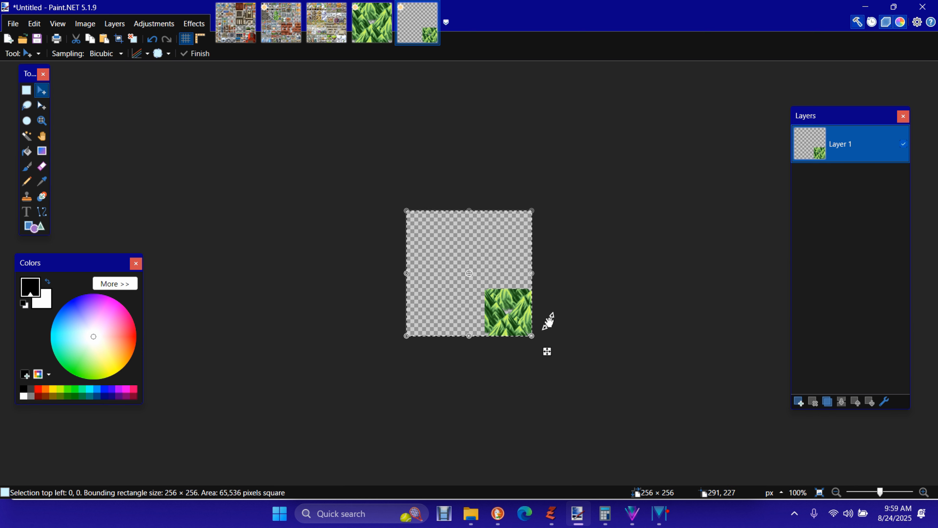
pyautogui.click(34, 24)
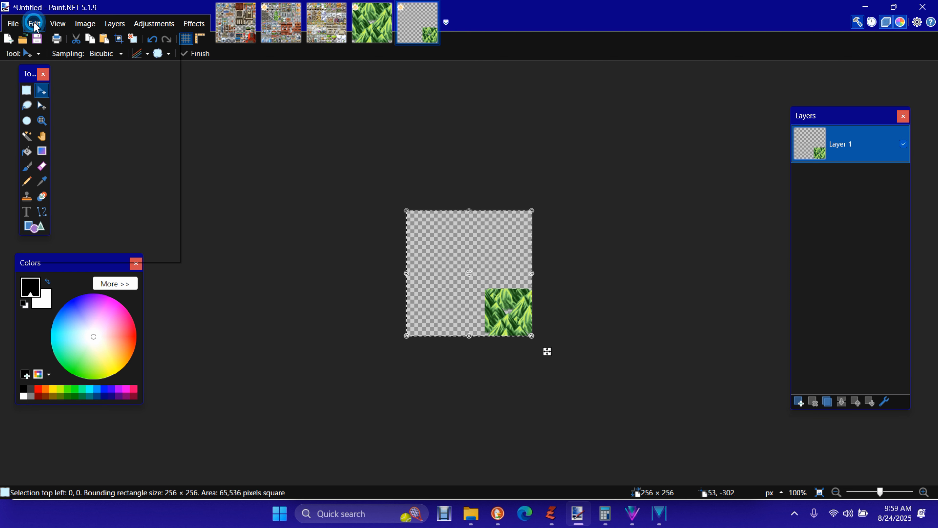
pyautogui.click(85, 130)
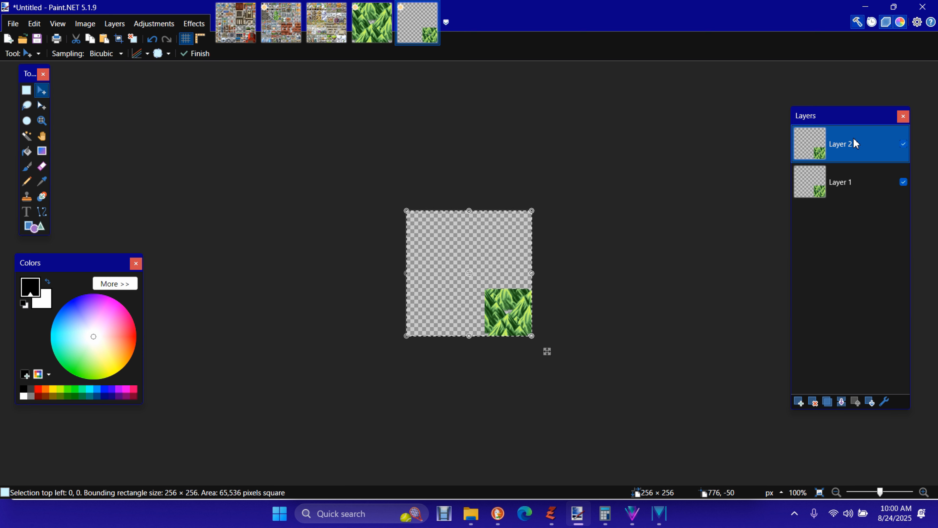
# Step: Shift the pasted mountain tile left to a horizontal offset of -96 pixels, flush against the original tile, and merge its layer down
pyautogui.press('Left')
pyautogui.press('Left')
pyautogui.press('Left')
pyautogui.press('Left')
pyautogui.press('Left')
pyautogui.press('Left')
pyautogui.press('Left')
pyautogui.press('Left')
pyautogui.press('Left')
pyautogui.press('Left')
pyautogui.press('Left')
pyautogui.press('Left')
pyautogui.press('Left')
pyautogui.press('Left')
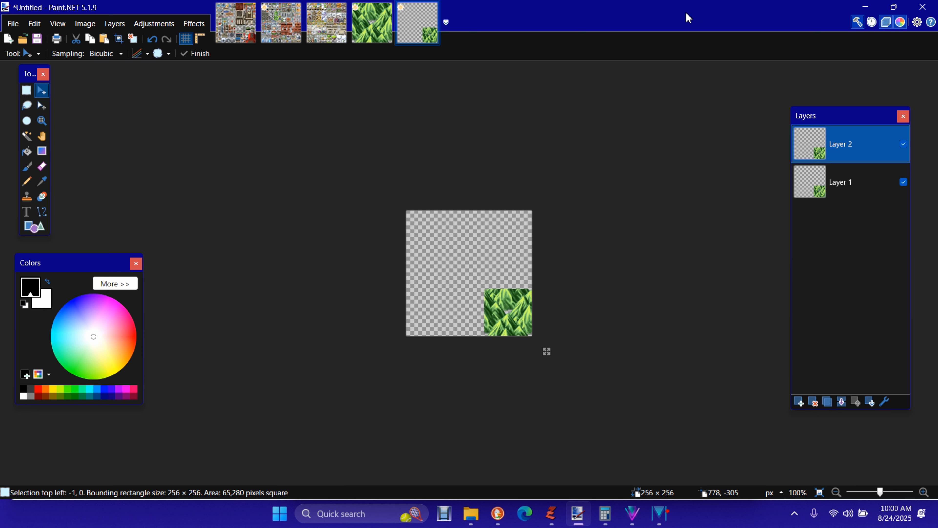
pyautogui.press('Left')
pyautogui.press('Left')
pyautogui.press('Left')
pyautogui.press('Left')
pyautogui.press('Left')
pyautogui.press('Left')
pyautogui.press('Left')
pyautogui.press('Left')
pyautogui.press('Left')
pyautogui.press('Left')
pyautogui.press('Left')
pyautogui.press('Left')
pyautogui.press('Left')
pyautogui.press('Left')
pyautogui.press('Left')
pyautogui.press('Left')
pyautogui.press('Left')
pyautogui.press('Left')
pyautogui.press('Left')
pyautogui.press('Left')
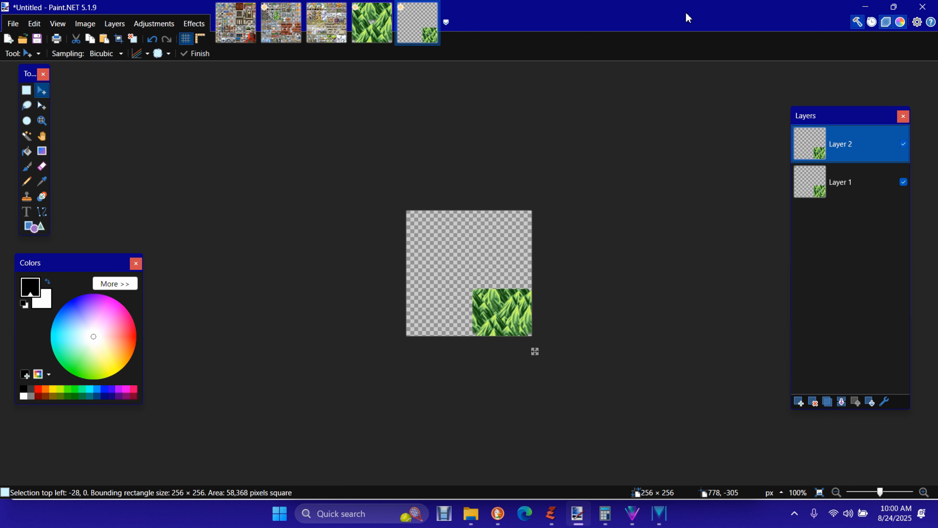
pyautogui.press('Left')
pyautogui.press('Left')
pyautogui.press('Left')
pyautogui.press('Left')
pyautogui.press('Left')
pyautogui.press('Left')
pyautogui.press('Left')
pyautogui.press('Left')
pyautogui.press('Left')
pyautogui.press('Left')
pyautogui.press('Left')
pyautogui.press('Left')
pyautogui.press('Left')
pyautogui.press('Left')
pyautogui.press('Left')
pyautogui.press('Left')
pyautogui.press('Left')
pyautogui.press('Left')
pyautogui.press('Left')
pyautogui.press('Left')
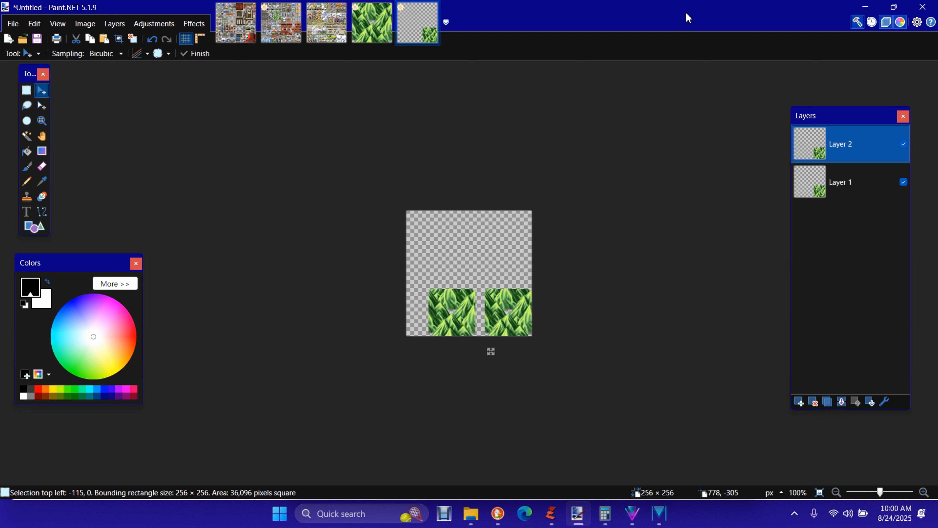
pyautogui.press('Right')
pyautogui.press('Right')
pyautogui.press('Right')
pyautogui.press('Right')
pyautogui.press('Right')
pyautogui.press('Right')
pyautogui.press('Right')
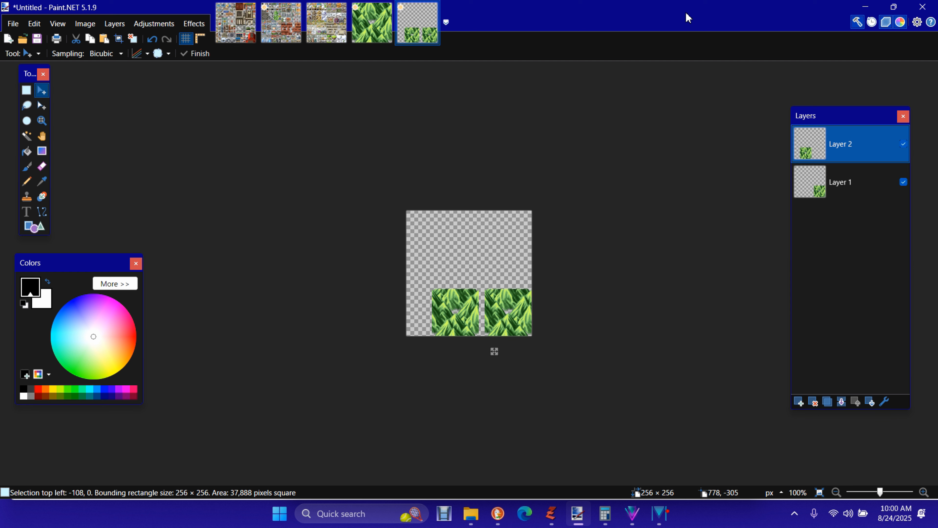
pyautogui.press('Right')
pyautogui.press('Right')
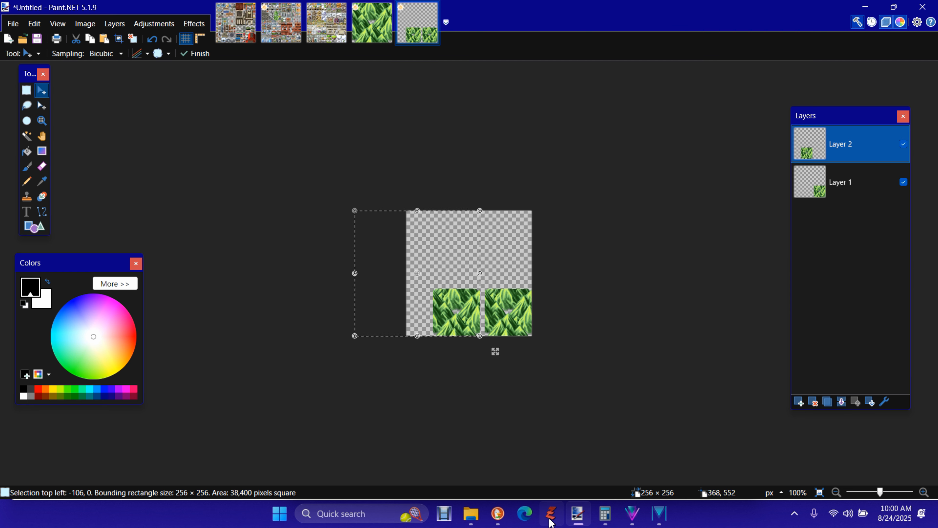
pyautogui.scroll(2, 554, 362)
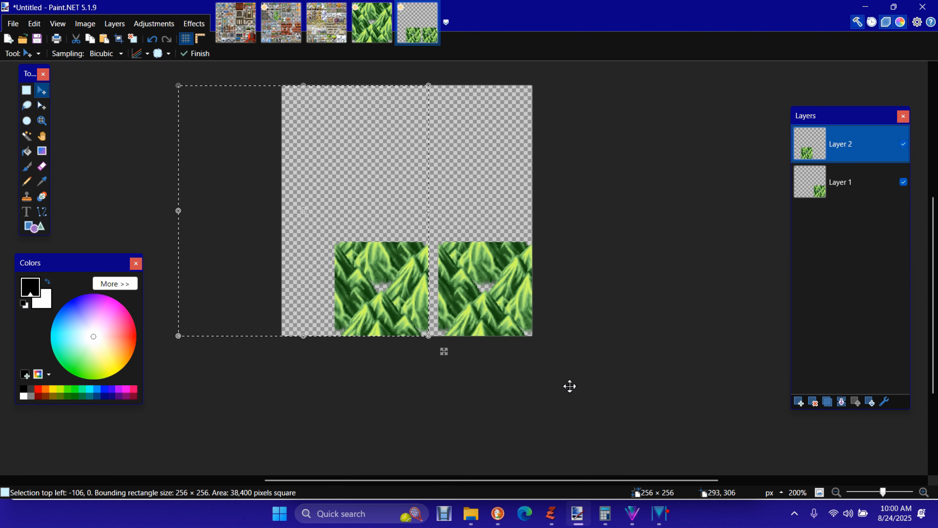
pyautogui.scroll(5, 570, 386)
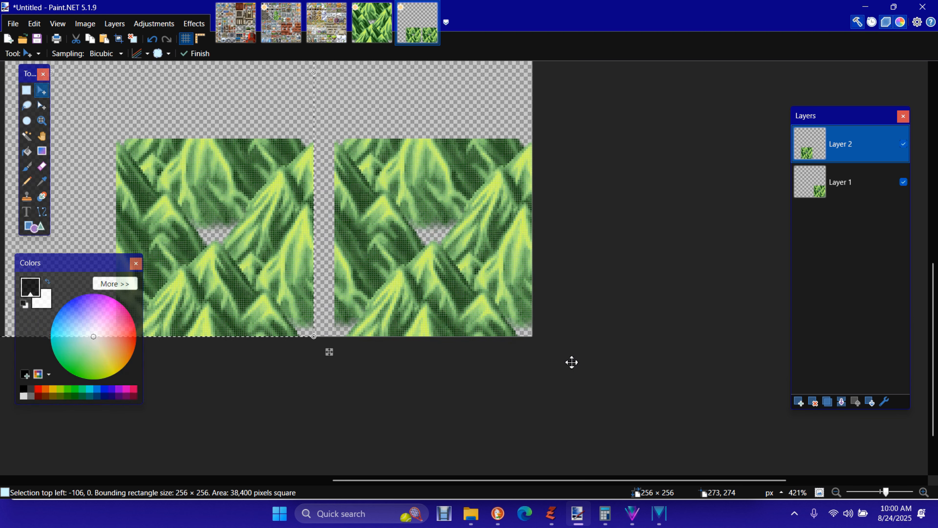
pyautogui.press('Right')
pyautogui.press('Right')
pyautogui.press('Right')
pyautogui.press('Right')
pyautogui.press('Right')
pyautogui.press('Right')
pyautogui.press('Right')
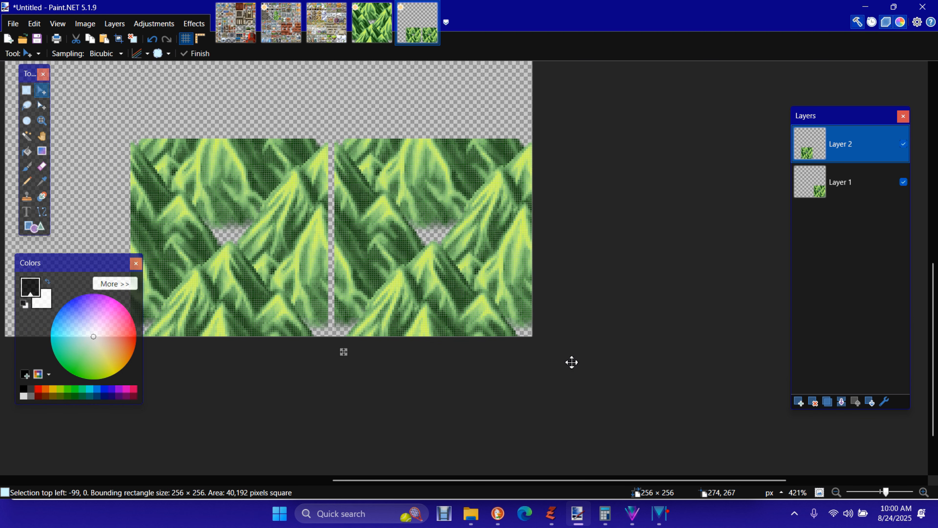
pyautogui.press('Right')
pyautogui.press('Right')
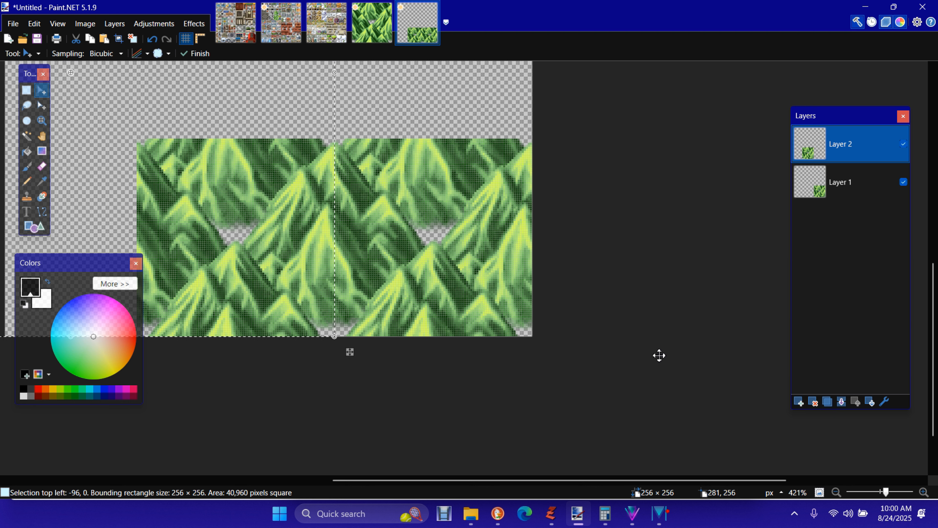
pyautogui.click(842, 403)
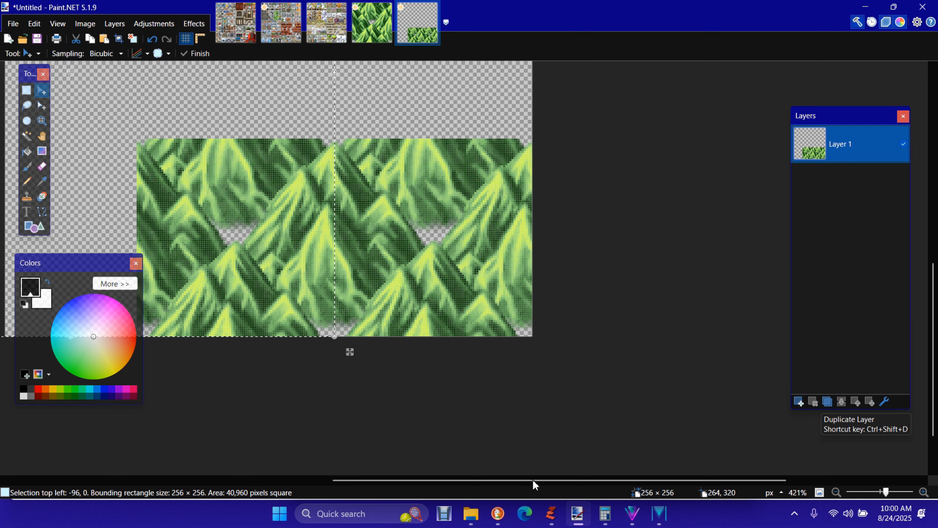
# Step: Copy the entire canvas with the two joined mountain tiles and paste it into a new layer
pyautogui.moveTo(534, 481); pyautogui.dragTo(411, 491)
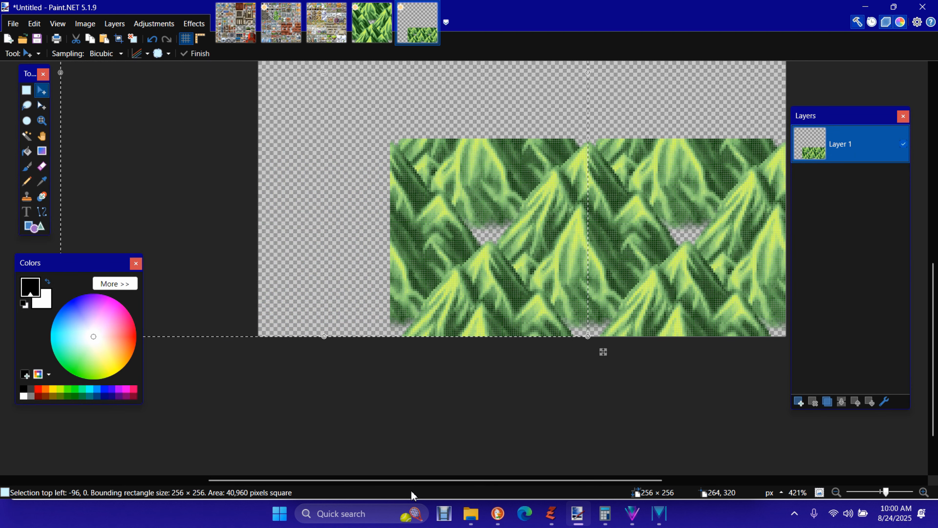
pyautogui.hotkey('ctrl', 'a')
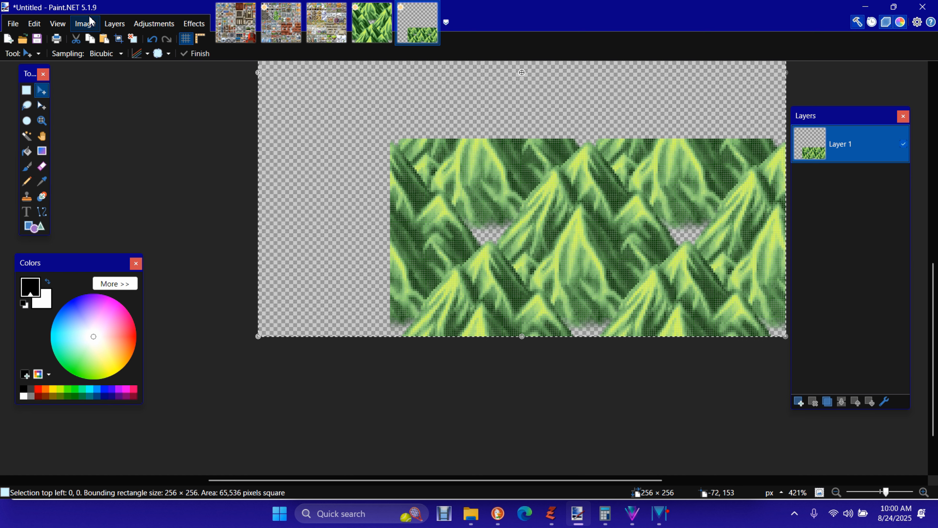
pyautogui.click(31, 23)
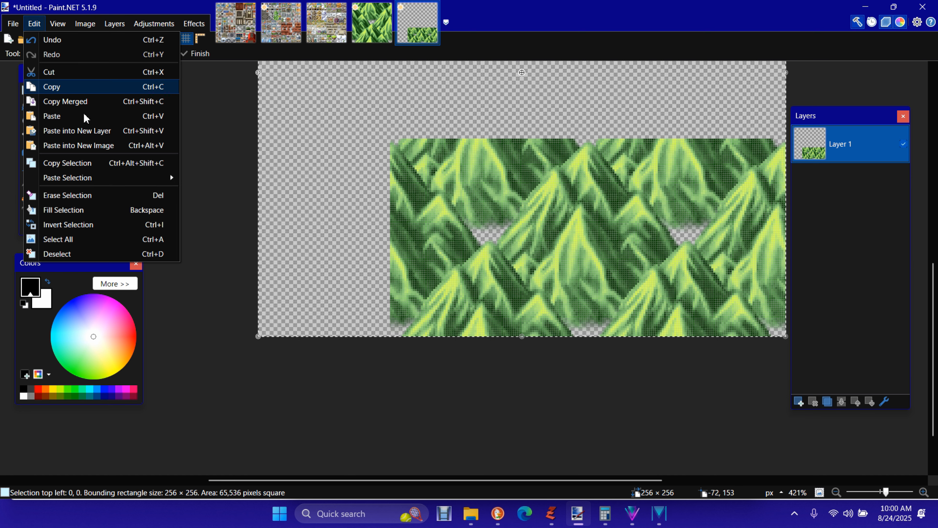
pyautogui.click(91, 129)
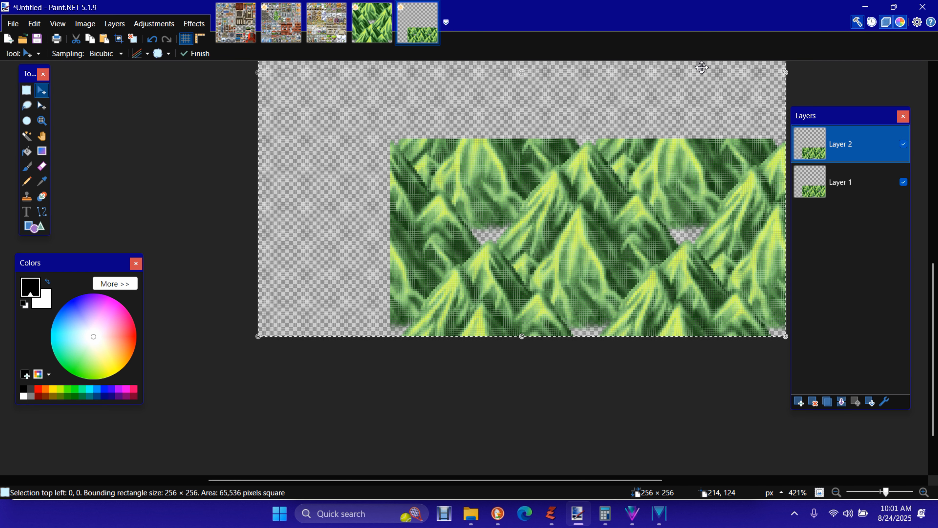
# Step: Shift the pasted pair of tiles left to a horizontal offset of -192 pixels to complete the row, and merge the layer down
pyautogui.hotkey('ctrl', 'Left')
pyautogui.hotkey('ctrl', 'Left')
pyautogui.hotkey('ctrl', 'Left')
pyautogui.hotkey('ctrl', 'Left')
pyautogui.hotkey('ctrl', 'Left')
pyautogui.hotkey('ctrl', 'Left')
pyautogui.hotkey('ctrl', 'Left')
pyautogui.hotkey('ctrl', 'Left')
pyautogui.hotkey('ctrl', 'Left')
pyautogui.hotkey('ctrl', 'Left')
pyautogui.hotkey('ctrl', 'Left')
pyautogui.hotkey('ctrl', 'Left')
pyautogui.hotkey('ctrl', 'Left')
pyautogui.hotkey('ctrl', 'Left')
pyautogui.hotkey('ctrl', 'Left')
pyautogui.hotkey('ctrl', 'Left')
pyautogui.hotkey('ctrl', 'Left')
pyautogui.hotkey('ctrl', 'Left')
pyautogui.hotkey('ctrl', 'Left')
pyautogui.hotkey('ctrl', 'Left')
pyautogui.hotkey('ctrl', 'Left')
pyautogui.hotkey('ctrl', 'Left')
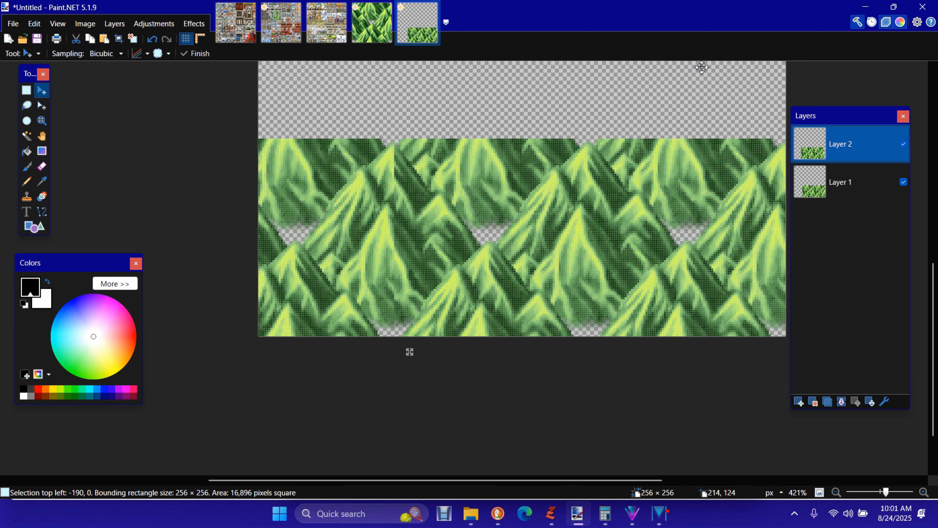
pyautogui.hotkey('ctrl', 'Right')
pyautogui.hotkey('ctrl', 'Right')
pyautogui.hotkey('ctrl', 'Right')
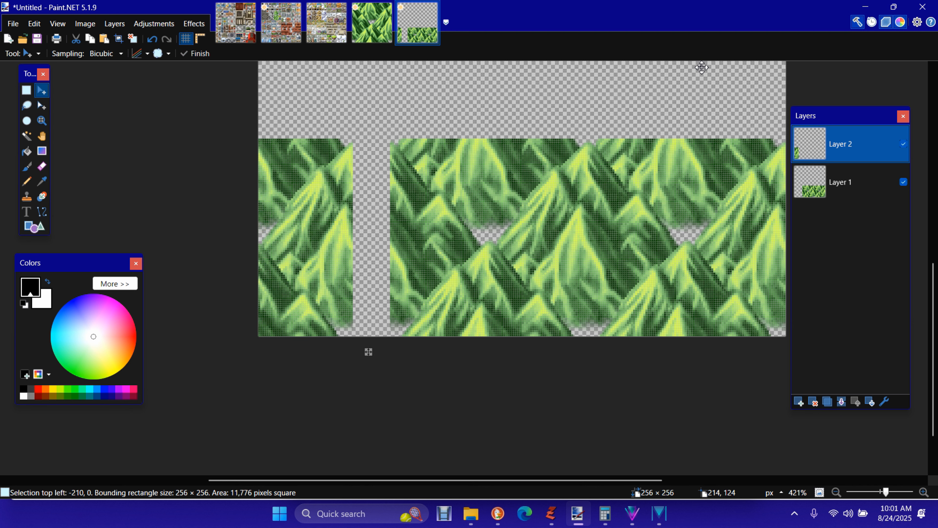
pyautogui.press('Left')
pyautogui.press('Left')
pyautogui.press('Left')
pyautogui.press('Left')
pyautogui.press('Left')
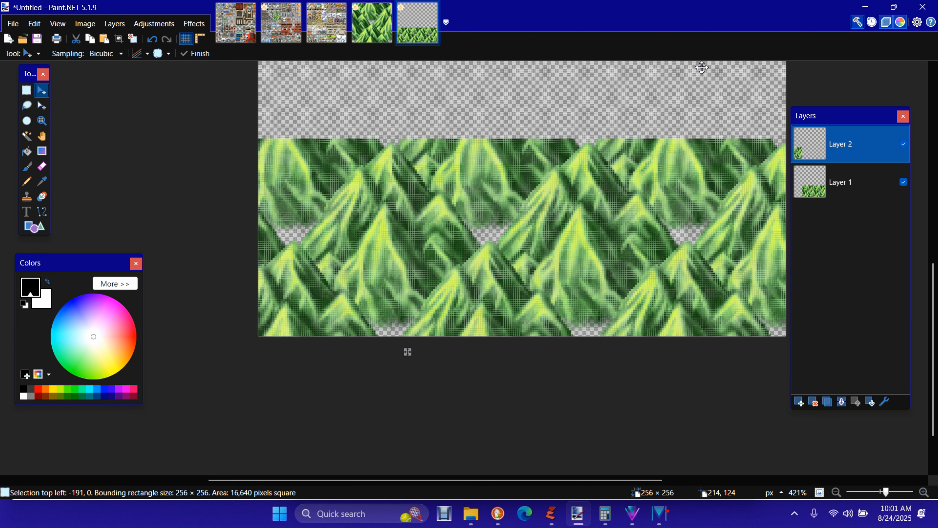
pyautogui.press('Right')
pyautogui.press('Right')
pyautogui.press('Right')
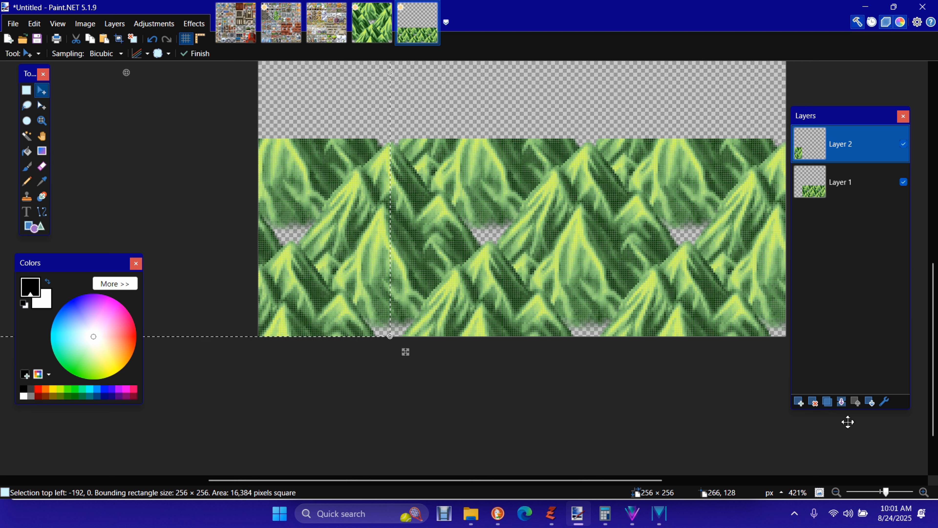
pyautogui.click(842, 401)
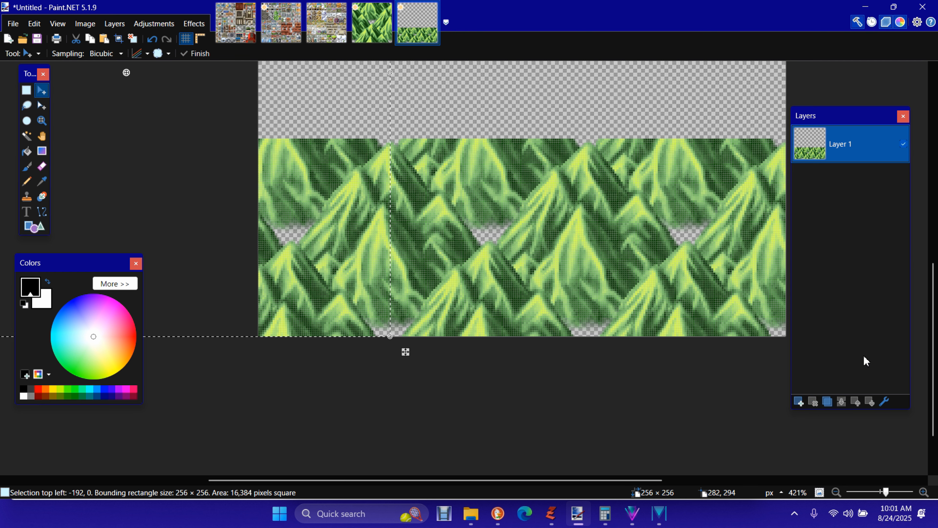
# Step: Copy the entire canvas with the full-width mountain row and paste it into a new layer
pyautogui.keyDown('ctrl'); pyautogui.scroll(-4, 550, 345); pyautogui.keyUp('ctrl')
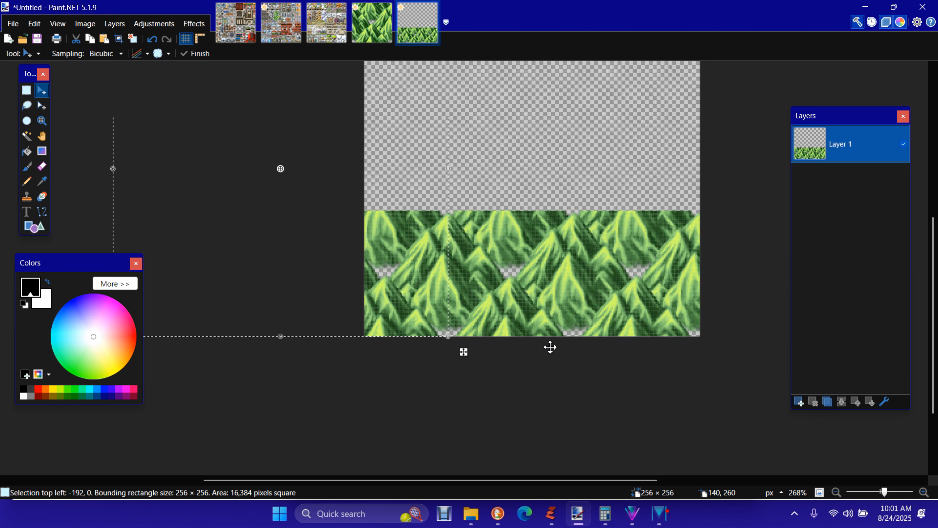
pyautogui.keyDown('ctrl'); pyautogui.scroll(1, 550, 360); pyautogui.keyUp('ctrl')
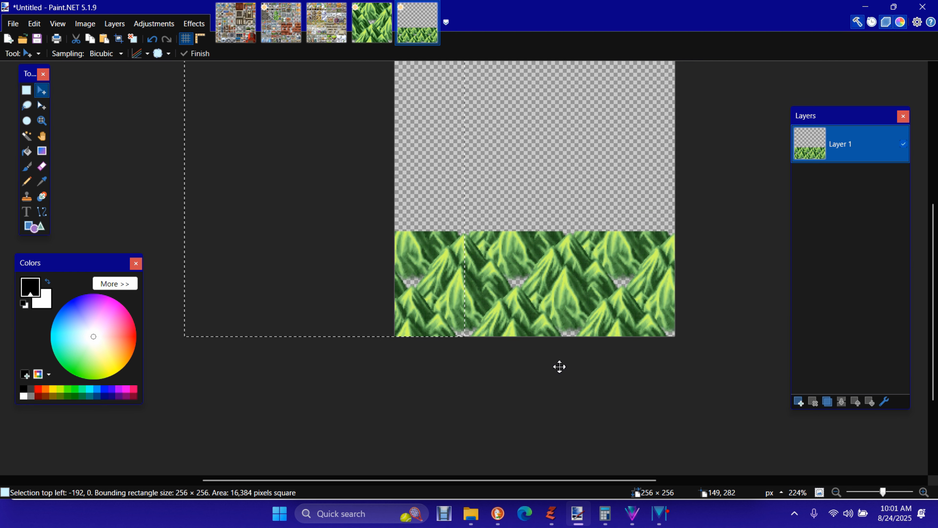
pyautogui.hotkey('ctrl', 'a')
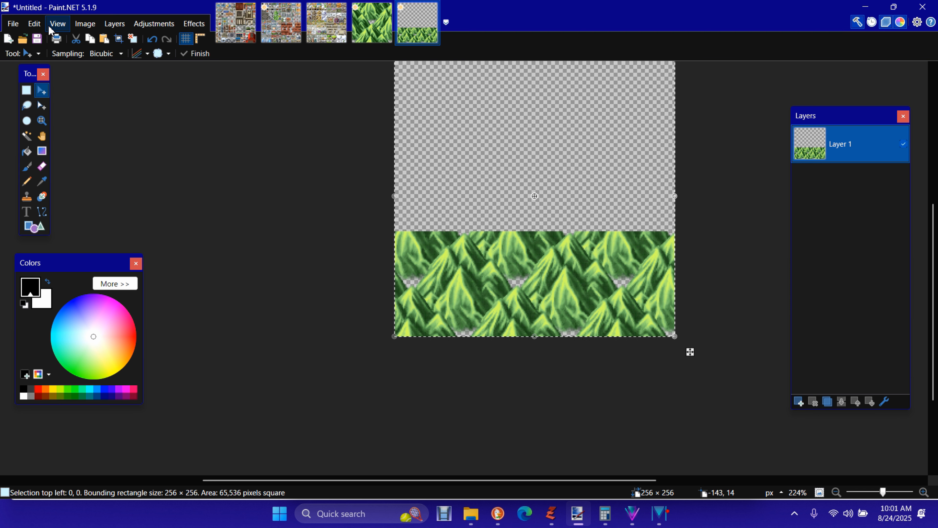
pyautogui.click(35, 23)
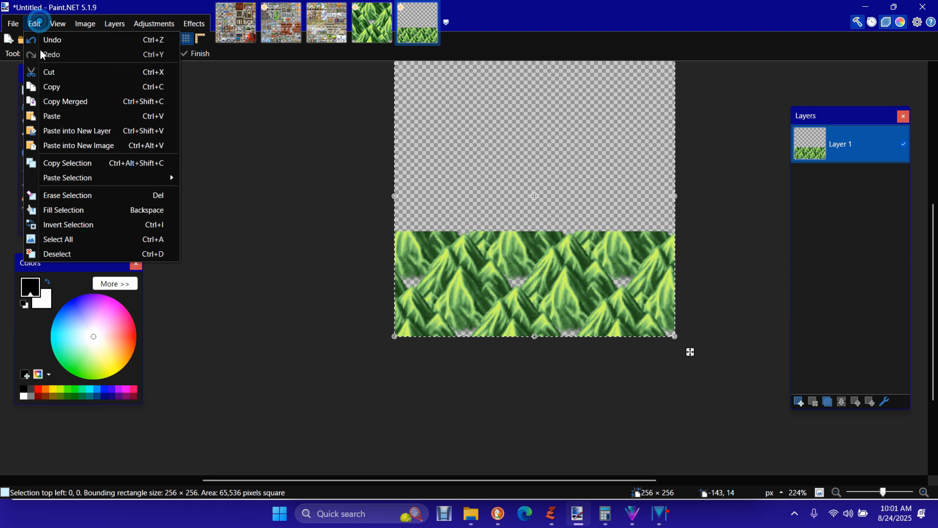
pyautogui.click(110, 131)
# Step: Shift the pasted mountain row up to a vertical offset of -96 pixels, flush on top of the original row
pyautogui.press('Up')
pyautogui.press('Up')
pyautogui.press('Up')
pyautogui.press('Up')
pyautogui.press('Up')
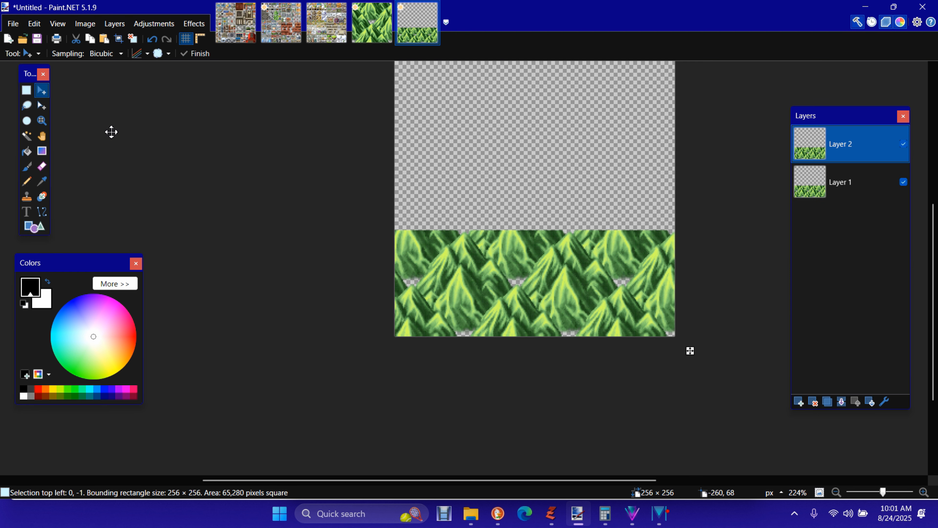
pyautogui.press('Up')
pyautogui.press('Up')
pyautogui.press('Up')
pyautogui.press('Up')
pyautogui.press('Up')
pyautogui.press('Up')
pyautogui.press('Up')
pyautogui.press('Up')
pyautogui.press('Up')
pyautogui.press('Up')
pyautogui.press('Up')
pyautogui.press('Up')
pyautogui.press('Up')
pyautogui.press('Up')
pyautogui.press('Up')
pyautogui.press('Up')
pyautogui.press('Up')
pyautogui.press('Up')
pyautogui.press('Up')
pyautogui.press('Up')
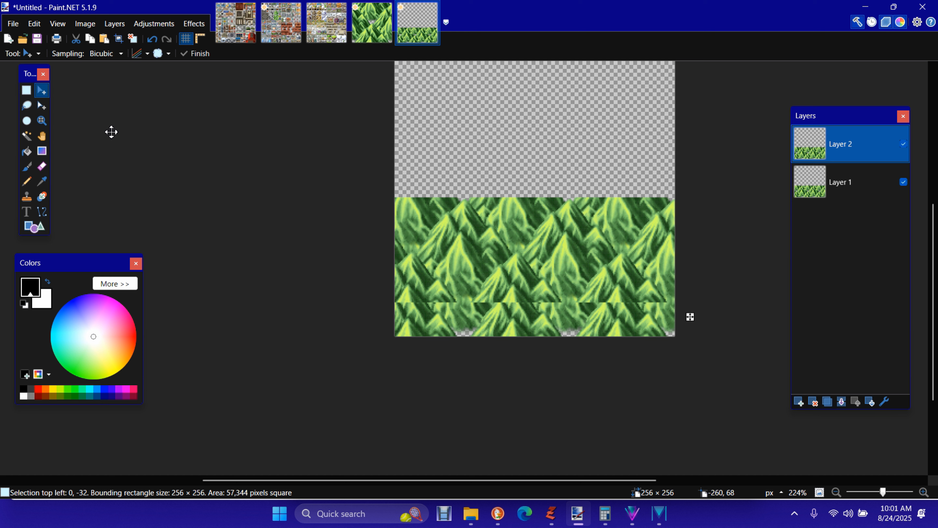
pyautogui.press('Up')
pyautogui.press('Up')
pyautogui.press('Up')
pyautogui.press('Up')
pyautogui.press('Up')
pyautogui.press('Up')
pyautogui.press('Up')
pyautogui.press('Up')
pyautogui.press('Up')
pyautogui.press('Up')
pyautogui.press('Up')
pyautogui.press('Up')
pyautogui.press('Up')
pyautogui.press('Up')
pyautogui.press('Up')
pyautogui.press('Up')
pyautogui.press('Up')
pyautogui.press('Up')
pyautogui.press('Up')
pyautogui.press('Up')
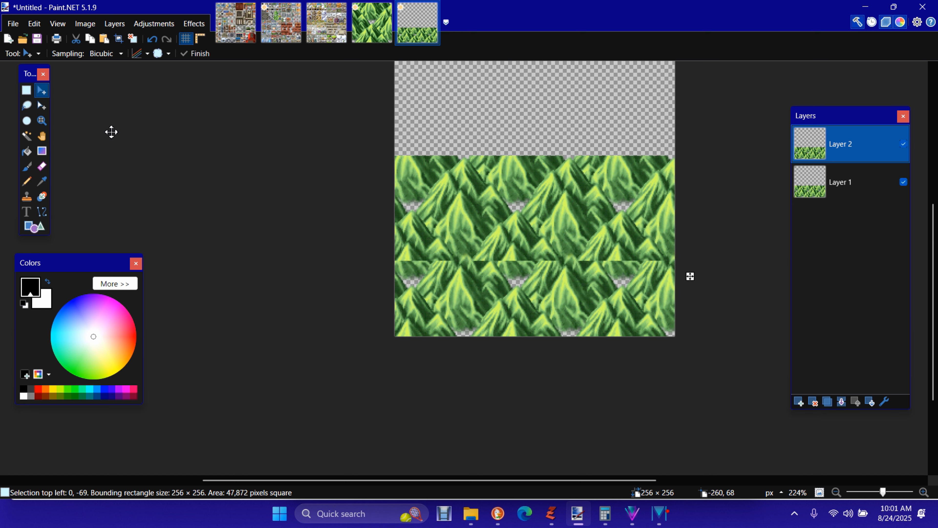
pyautogui.press('Up')
pyautogui.press('Up')
pyautogui.press('Up')
pyautogui.press('Up')
pyautogui.press('Up')
pyautogui.press('Up')
pyautogui.press('Up')
pyautogui.press('Up')
pyautogui.press('Up')
pyautogui.press('Up')
pyautogui.press('Up')
pyautogui.press('Up')
pyautogui.press('Up')
pyautogui.press('Up')
pyautogui.press('Up')
pyautogui.press('Up')
pyautogui.press('Up')
pyautogui.press('Up')
pyautogui.press('Up')
pyautogui.press('Up')
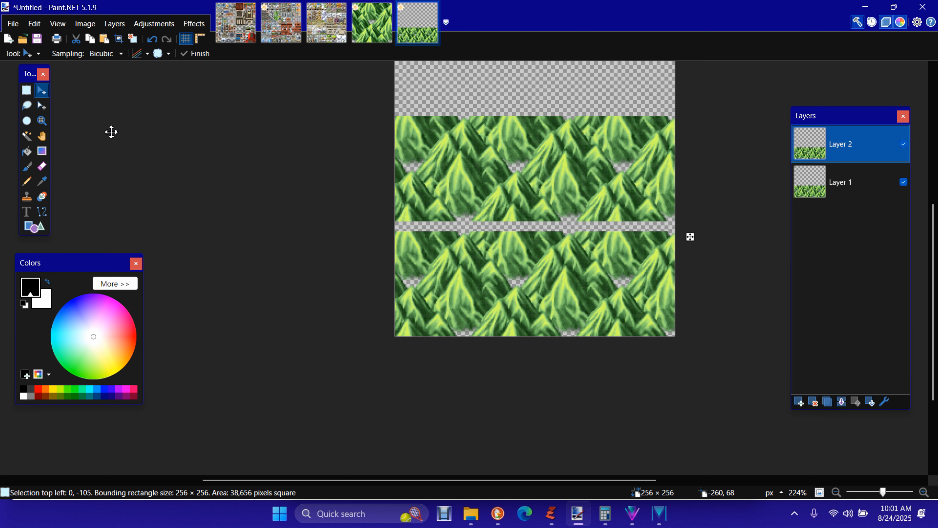
pyautogui.press('Down')
pyautogui.press('Down')
pyautogui.press('Down')
pyautogui.press('Down')
pyautogui.press('Down')
pyautogui.press('Down')
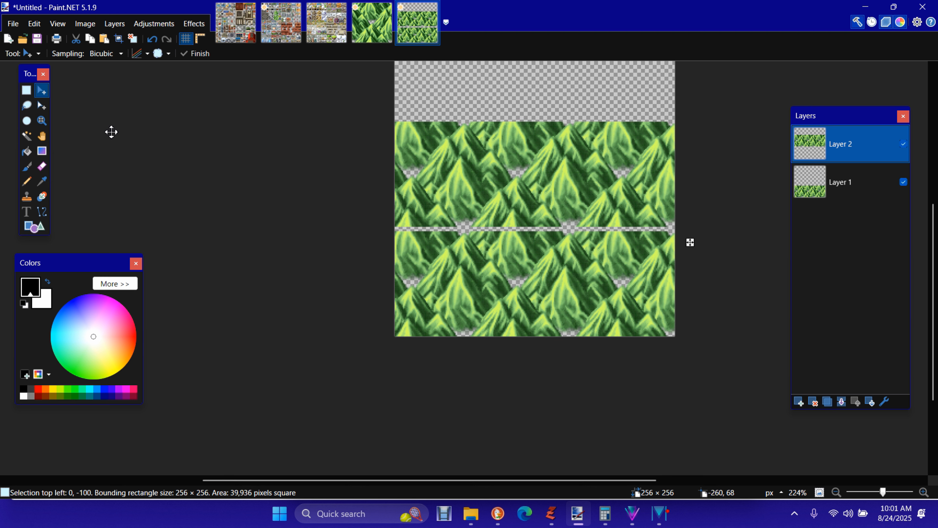
pyautogui.press('Down')
pyautogui.press('Down')
pyautogui.press('Down')
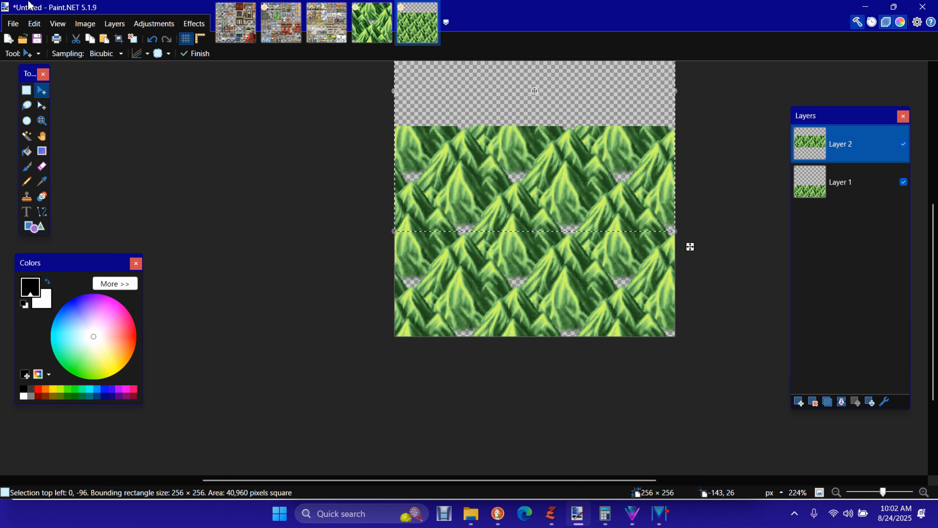
# Step: Paste the mountain row into another new layer and shift it up to a vertical offset of -192 pixels
pyautogui.click(33, 23)
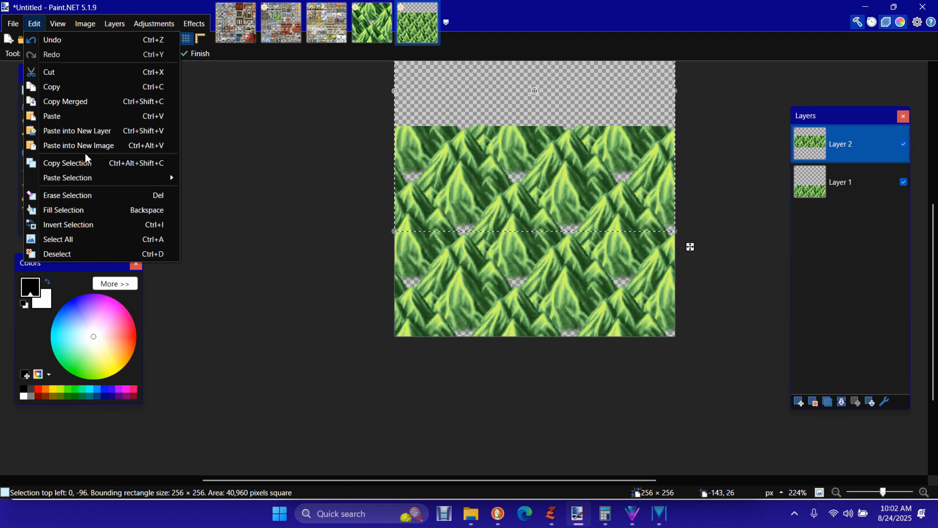
pyautogui.click(98, 132)
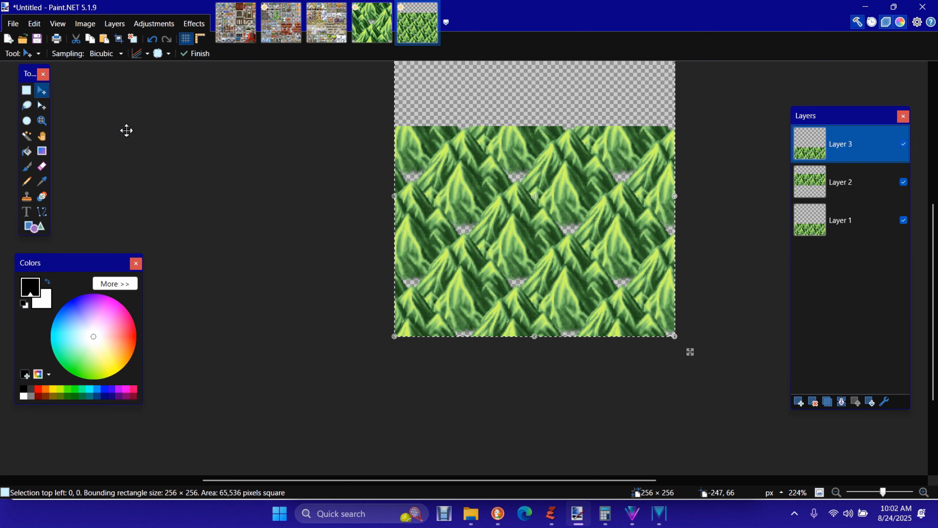
pyautogui.press('Up')
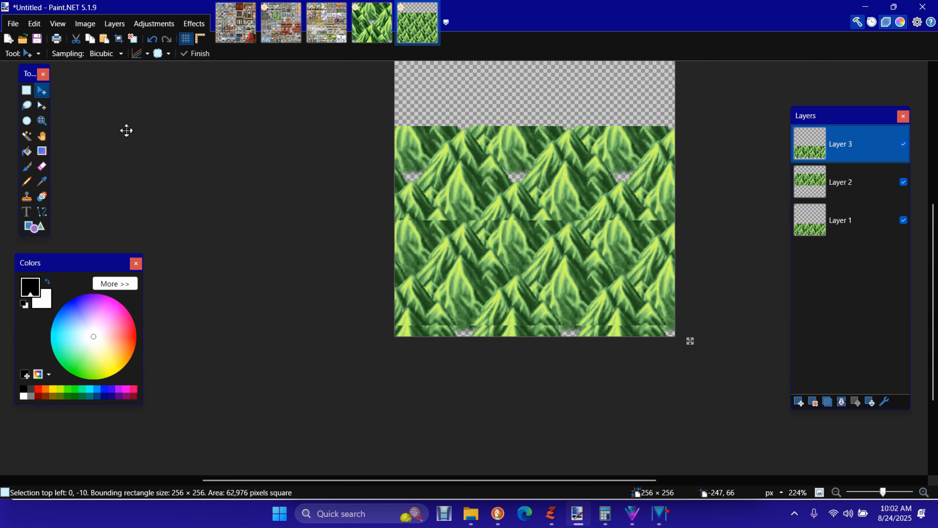
pyautogui.press('Up')
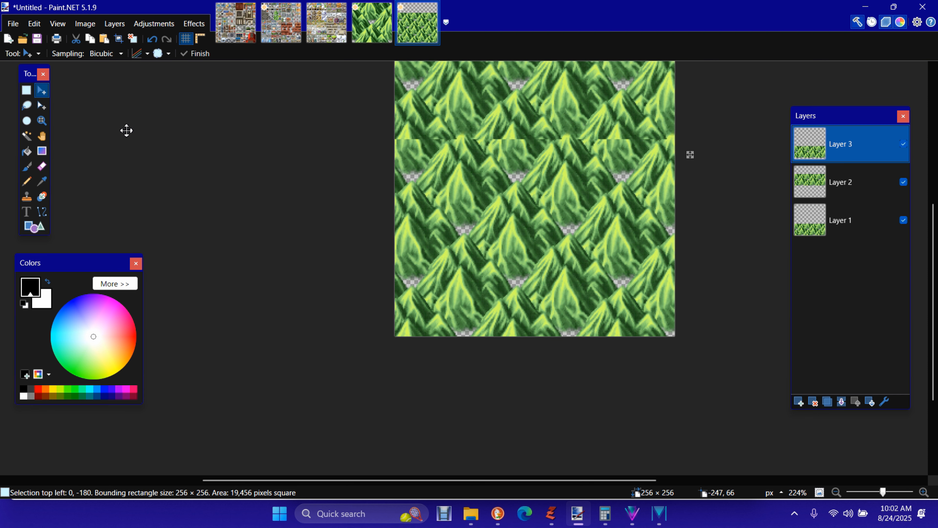
pyautogui.press('Down')
pyautogui.press('Down')
pyautogui.press('Down')
pyautogui.press('Down')
pyautogui.press('Down')
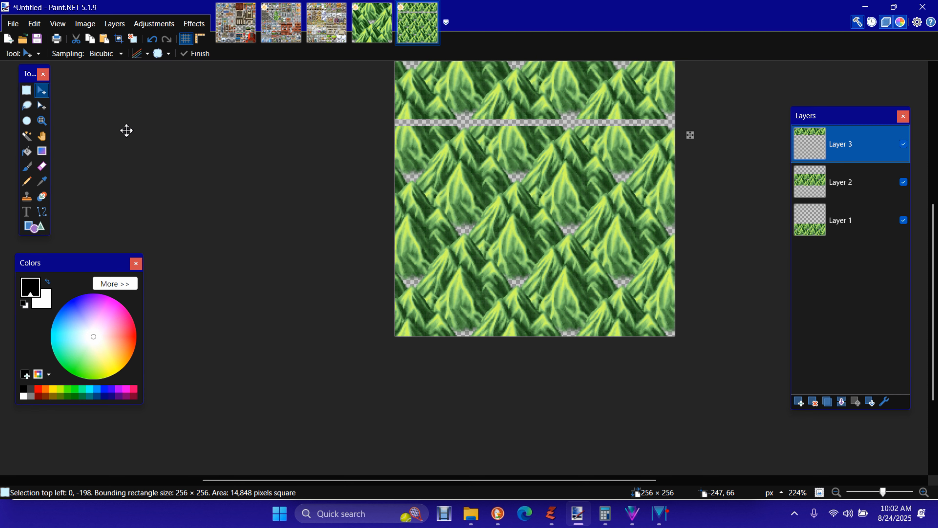
pyautogui.press('Down')
pyautogui.press('Down')
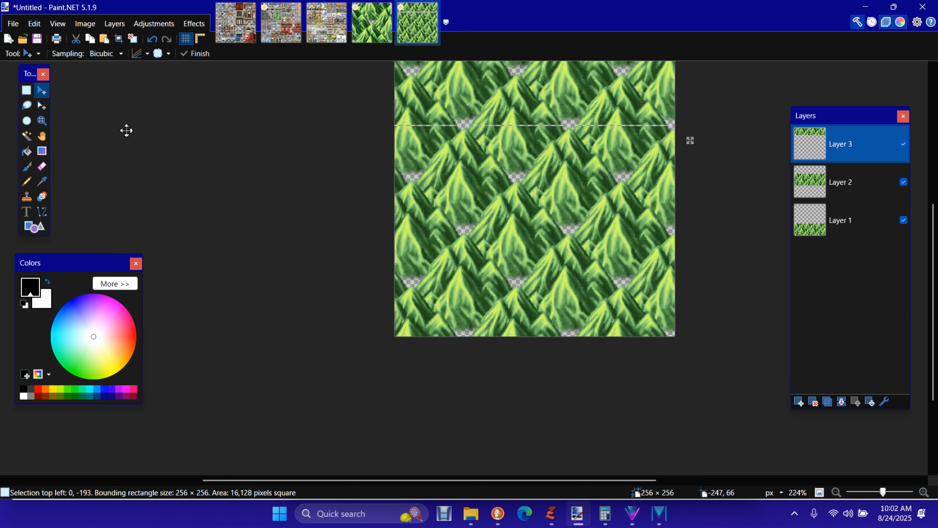
pyautogui.press('Down')
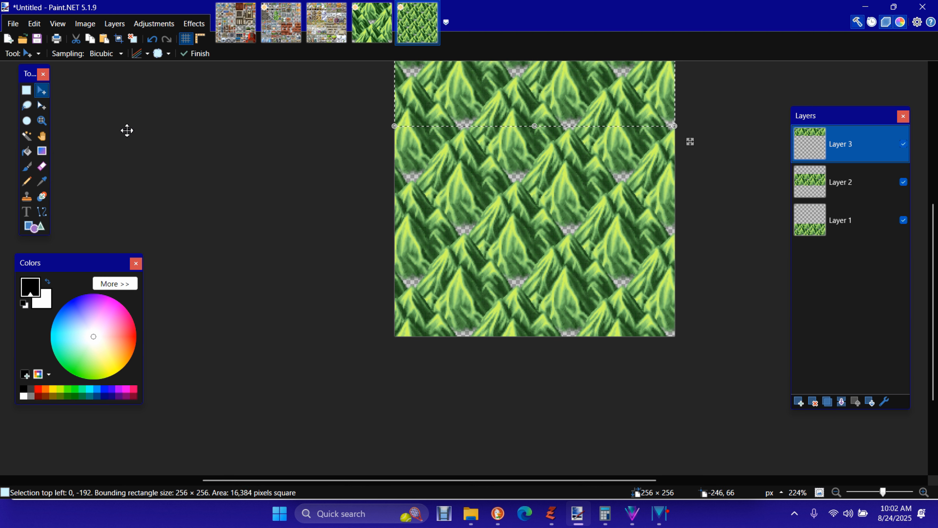
# Step: Merge both pasted row layers down into the base layer
pyautogui.click(842, 401)
pyautogui.click(842, 402)
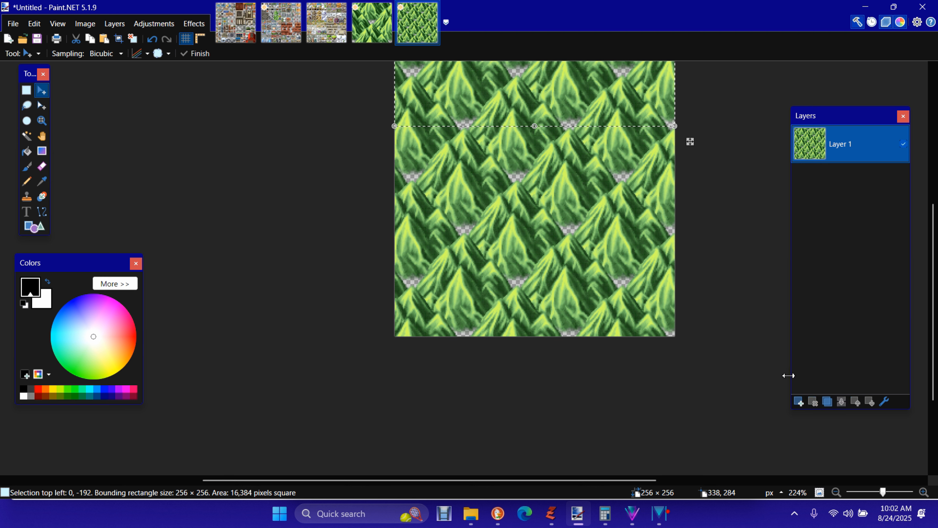
pyautogui.scroll(1, 741, 208)
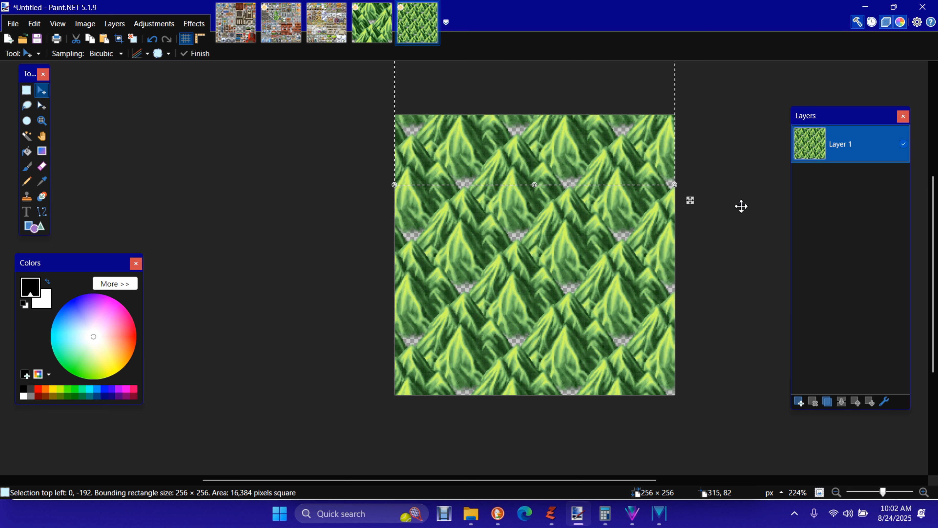
pyautogui.hotkey('ctrl', 'a')
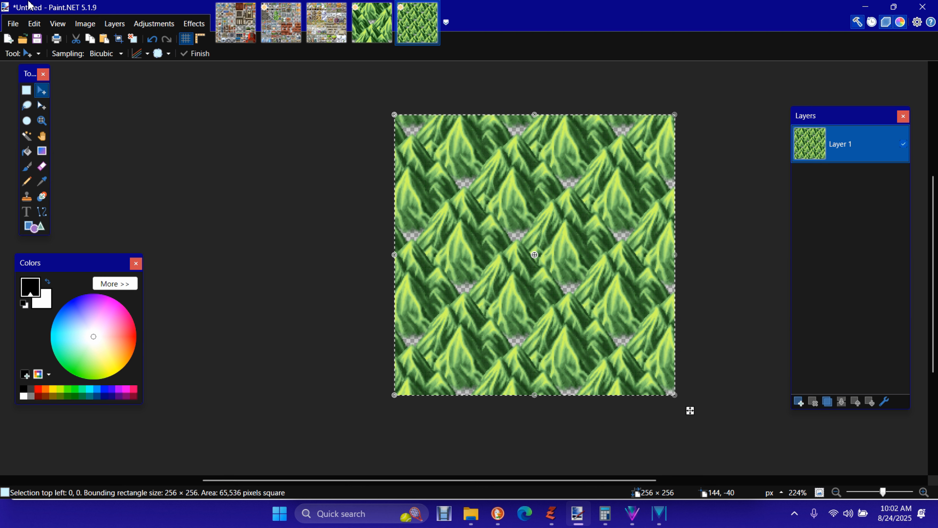
pyautogui.click(26, 90)
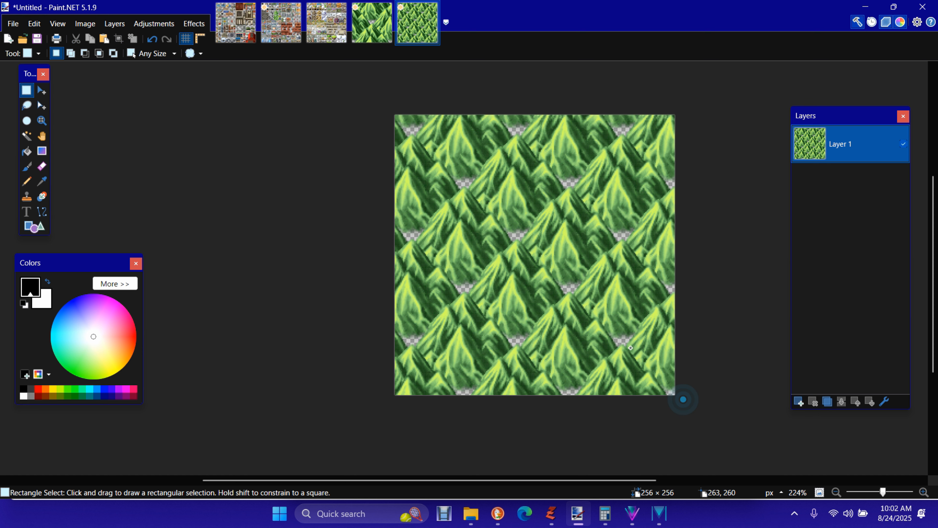
pyautogui.moveTo(683, 399); pyautogui.dragTo(512, 231)
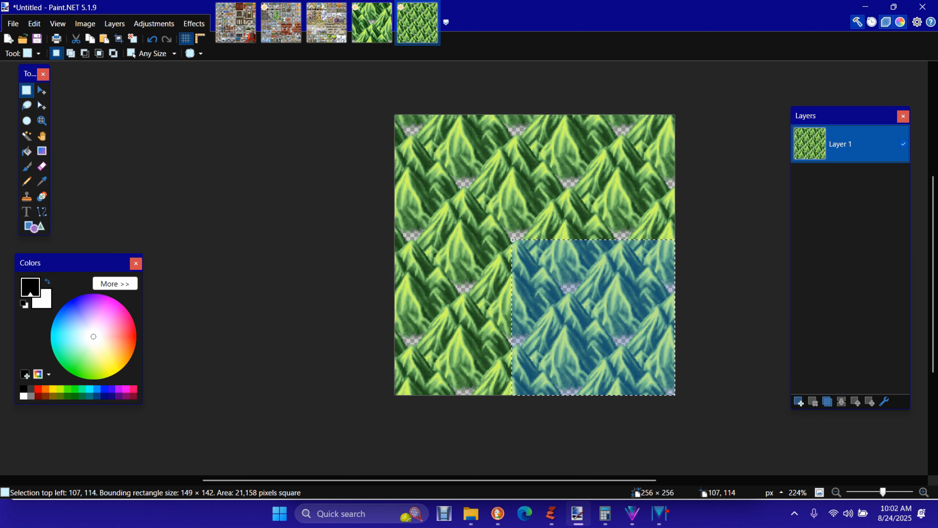
pyautogui.moveTo(516, 236); pyautogui.dragTo(527, 242)
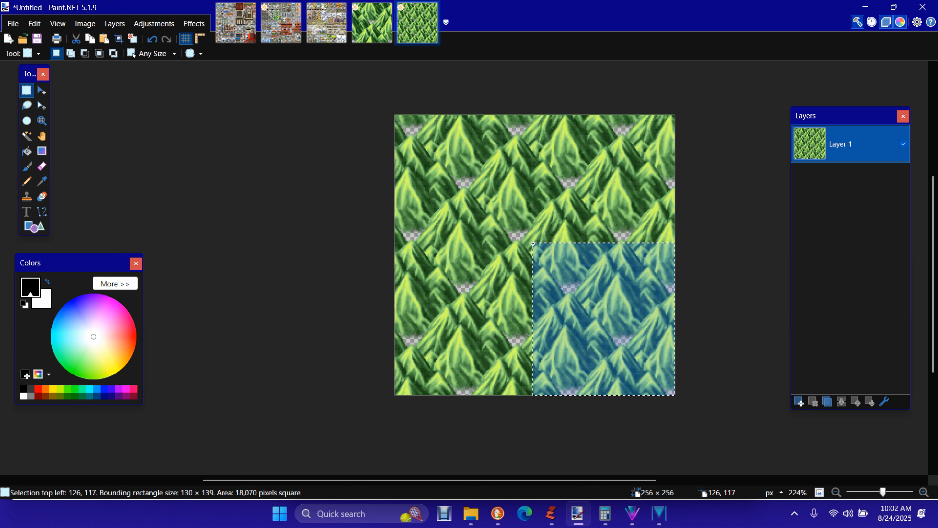
pyautogui.moveTo(531, 245); pyautogui.dragTo(531, 245)
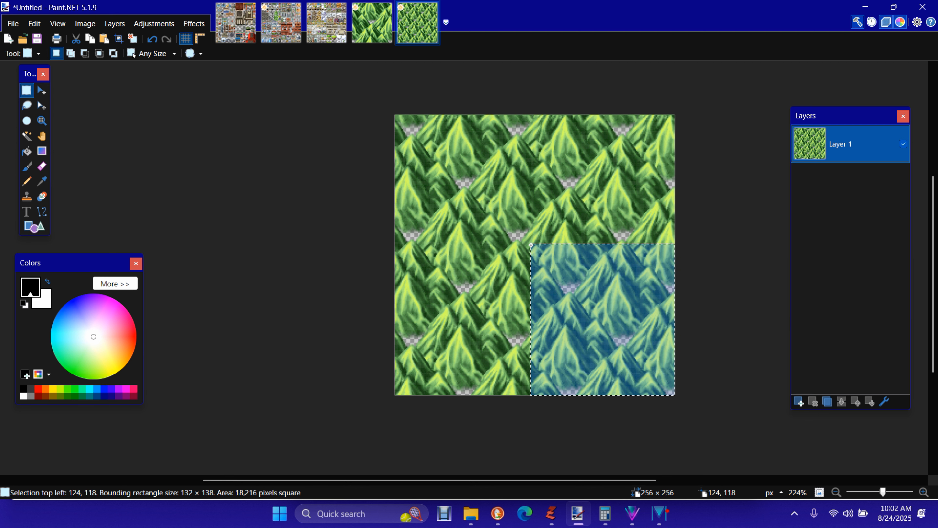
pyautogui.moveTo(464, 177); pyautogui.dragTo(393, 112)
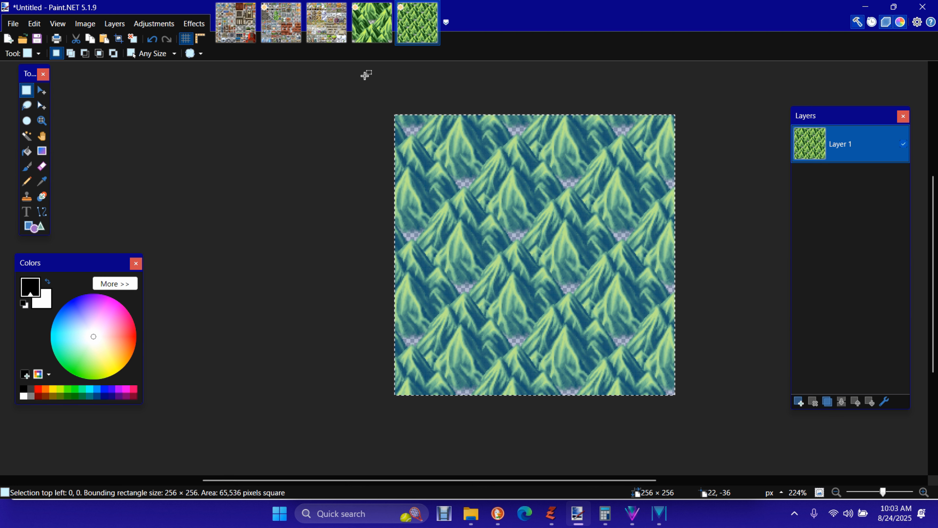
# Step: Reduce the canvas size to 128 × 128 pixels with the anchor set to Middle
pyautogui.click(92, 25)
pyautogui.click(91, 24)
pyautogui.click(88, 24)
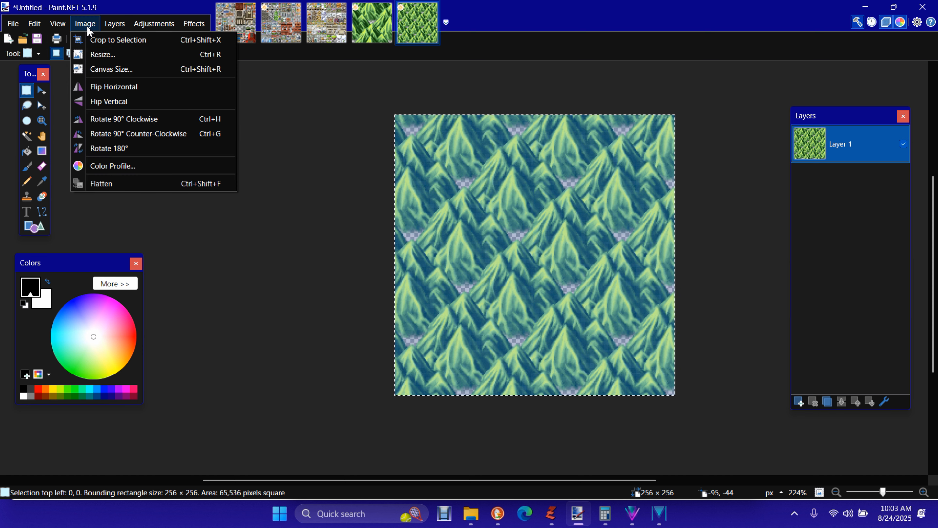
pyautogui.click(118, 69)
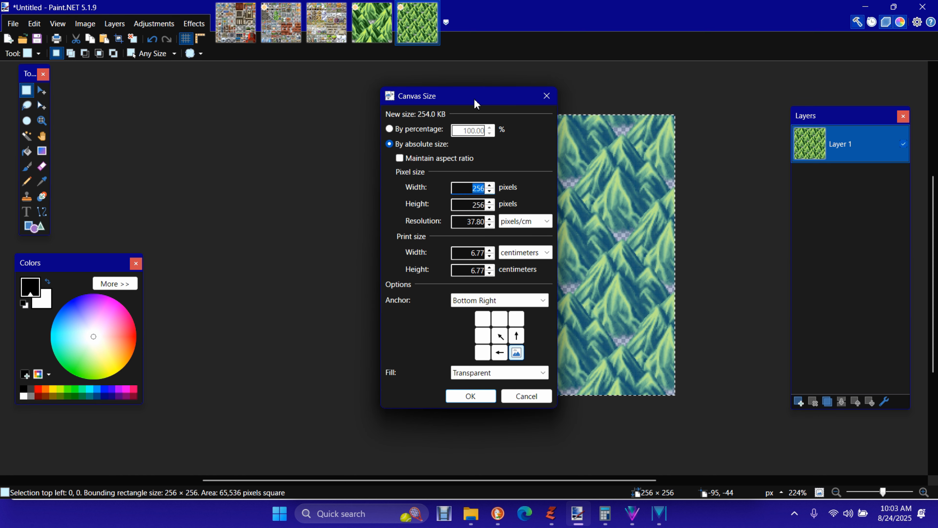
pyautogui.moveTo(470, 98); pyautogui.dragTo(265, 85)
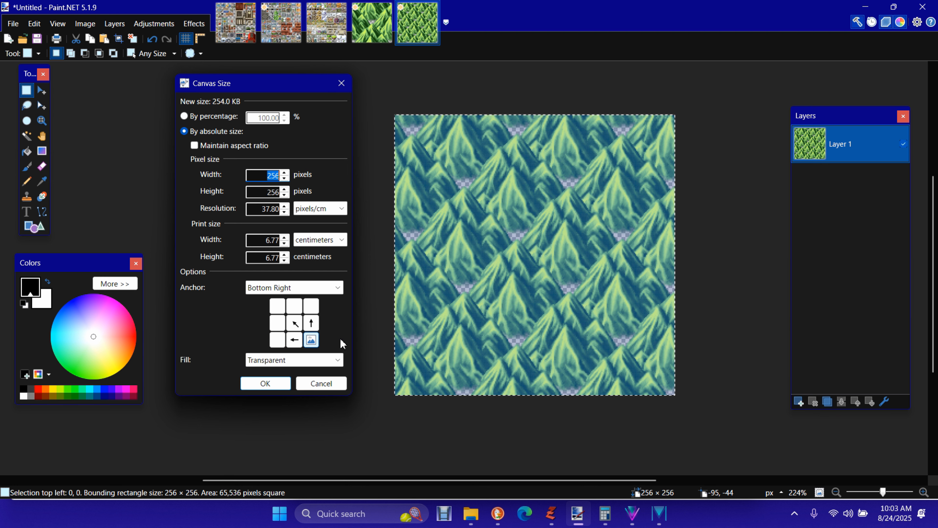
pyautogui.click(295, 324)
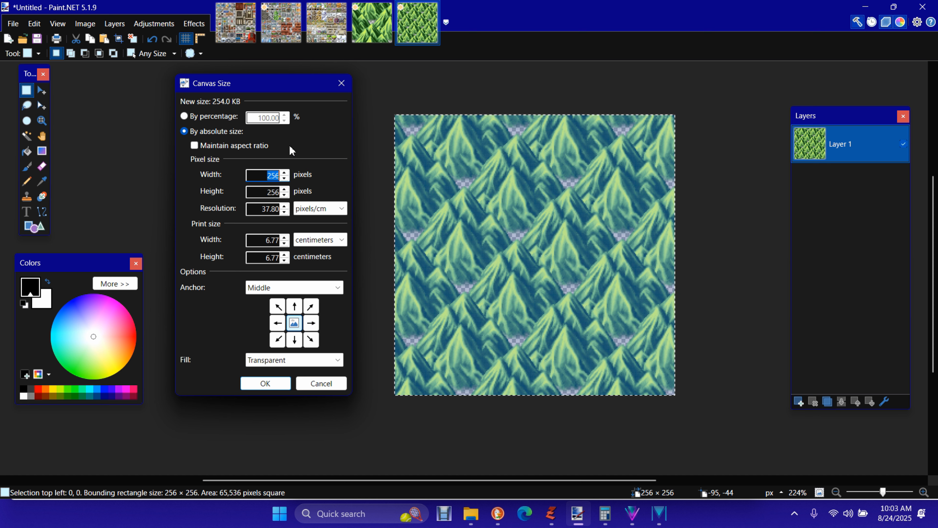
pyautogui.moveTo(262, 175); pyautogui.dragTo(291, 185)
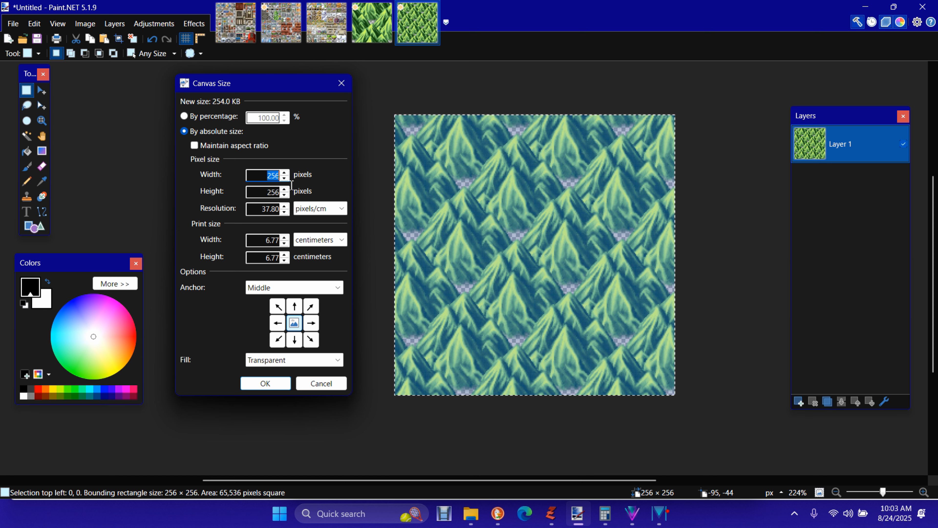
pyautogui.write('28')
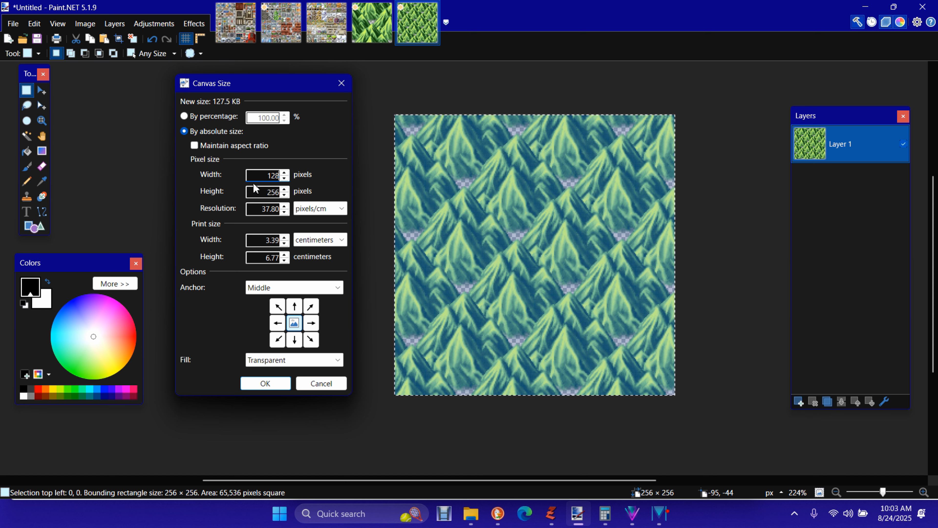
pyautogui.press('Tab')
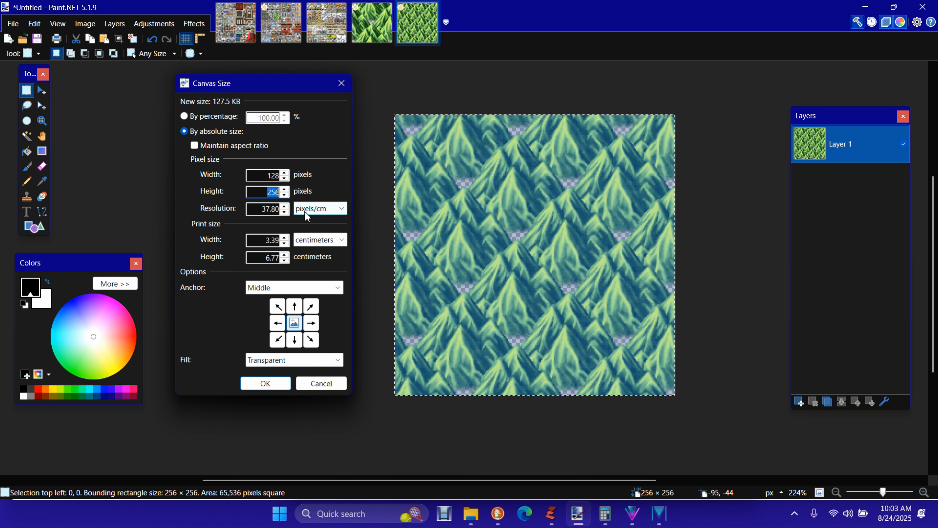
pyautogui.write('128')
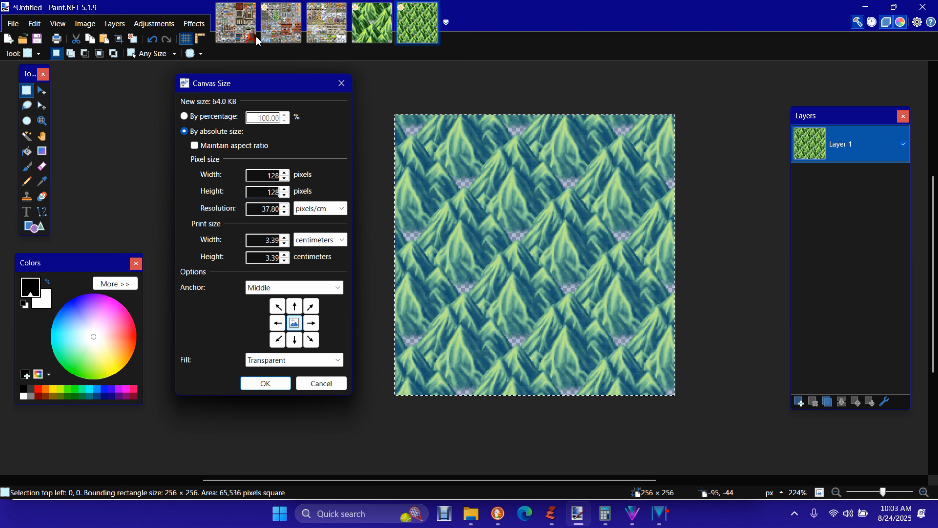
pyautogui.click(266, 383)
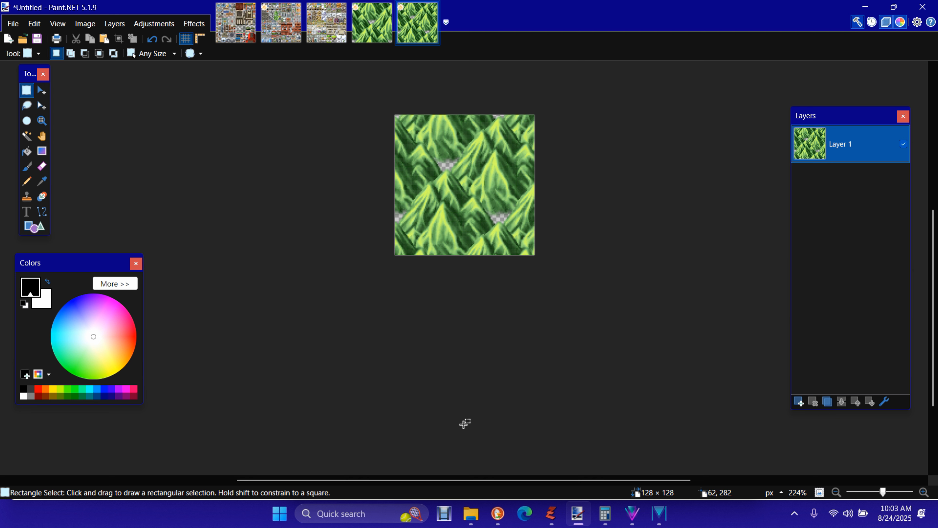
# Step: Copy the entire 128 × 128 mountain canvas and paste it into a new image
pyautogui.scroll(3, 487, 423)
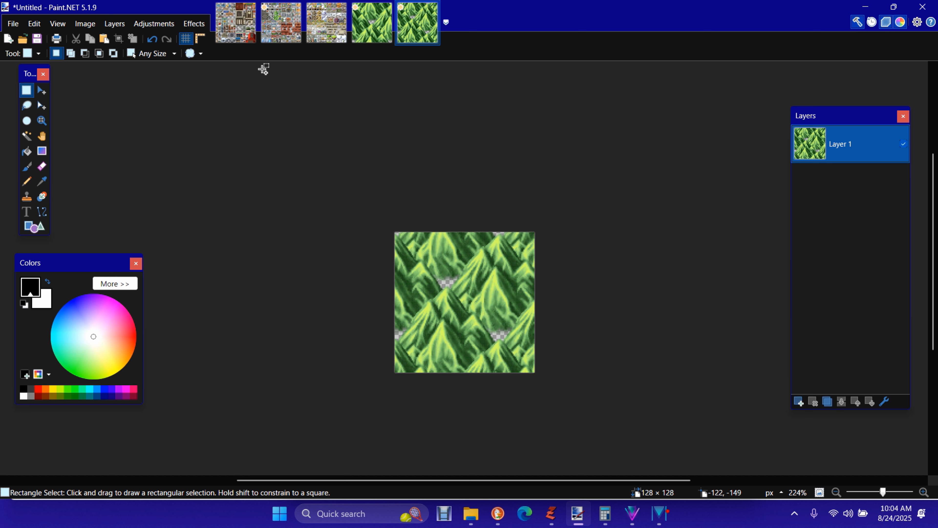
pyautogui.hotkey('ctrl', 'a')
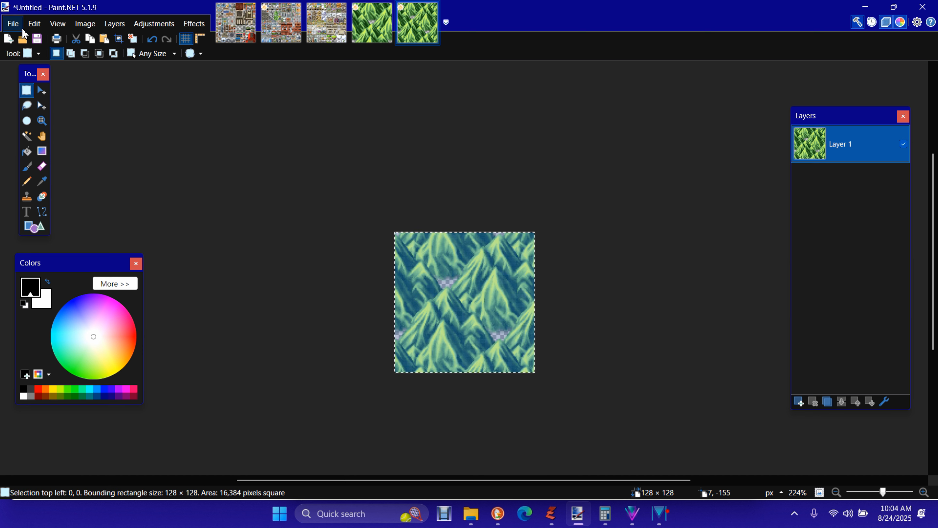
pyautogui.click(39, 24)
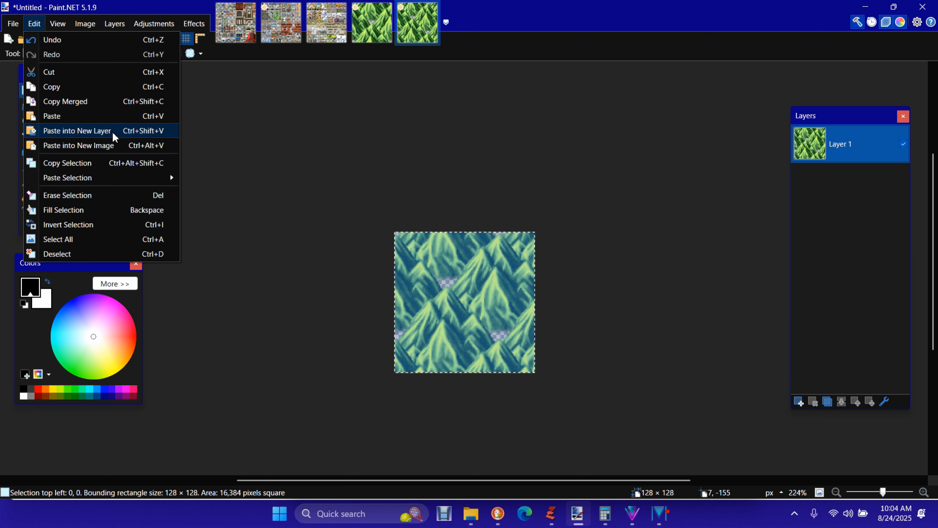
pyautogui.click(107, 145)
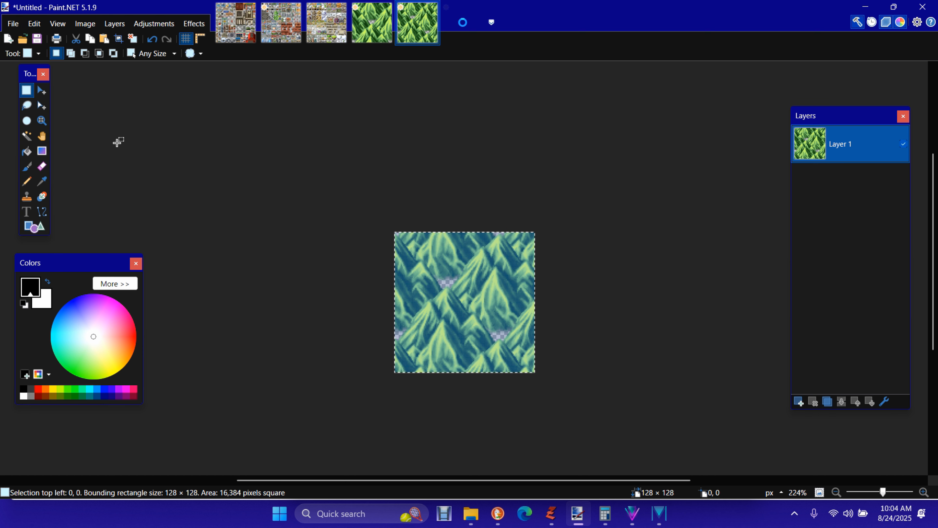
# Step: Resize the mountain copy to 48 × 48 pixels, then select and copy the whole image
pyautogui.click(80, 24)
pyautogui.click(113, 57)
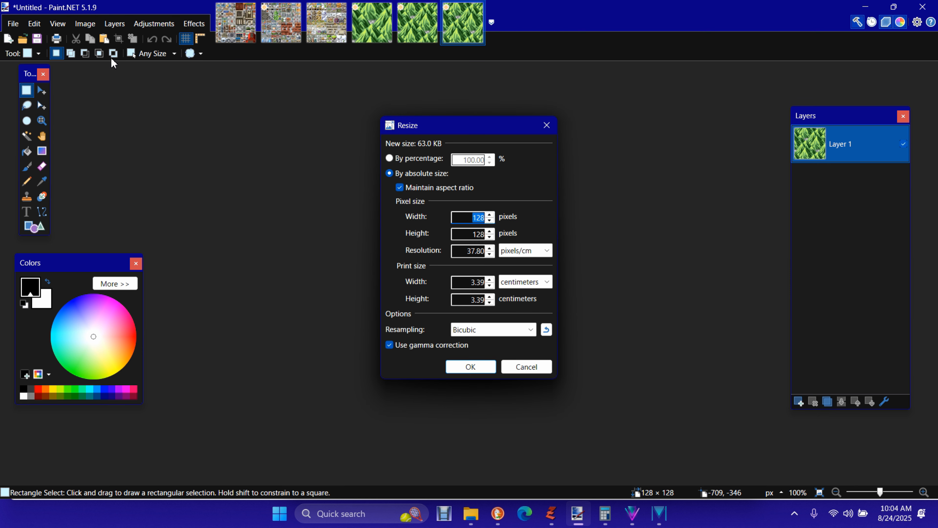
pyautogui.write('48')
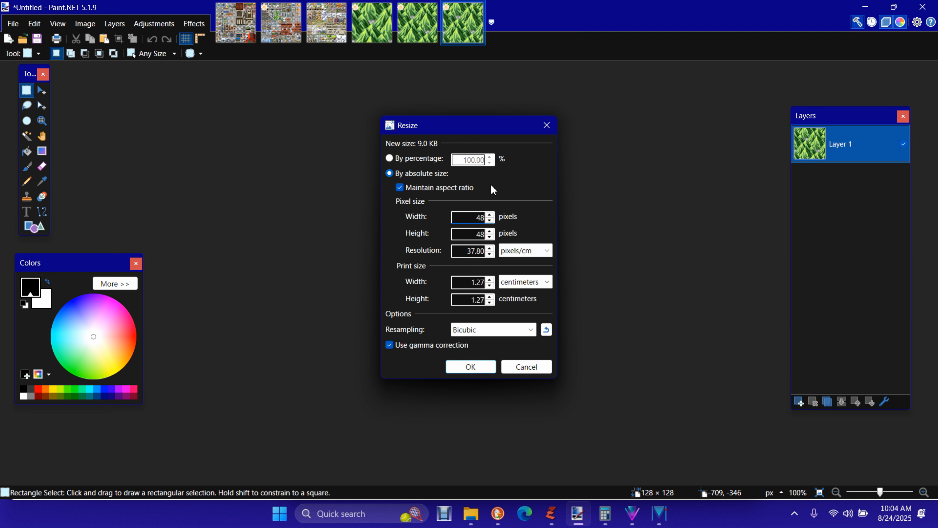
pyautogui.click(469, 365)
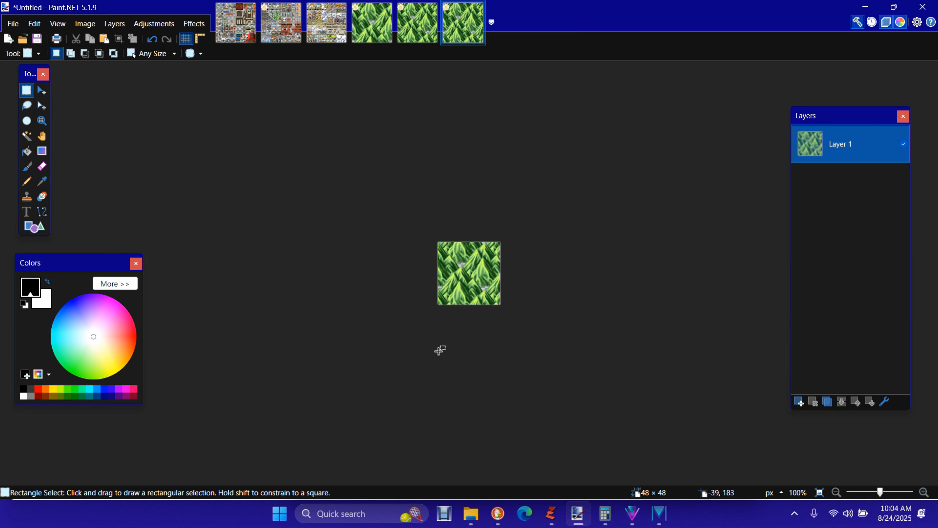
pyautogui.hotkey('ctrl', 'a')
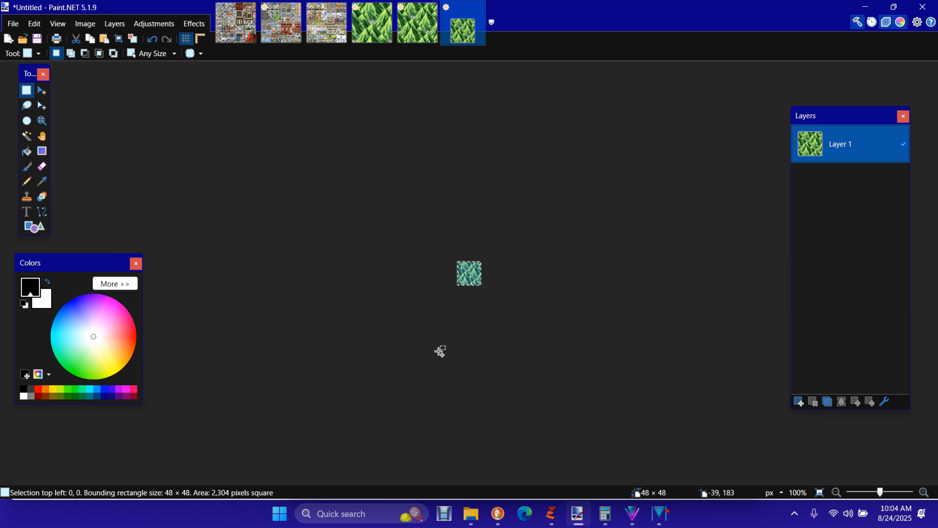
# Step: Extend the original 128 × 128 mountain image's canvas height to 176 pixels with the anchor set to Bottom
pyautogui.click(425, 37)
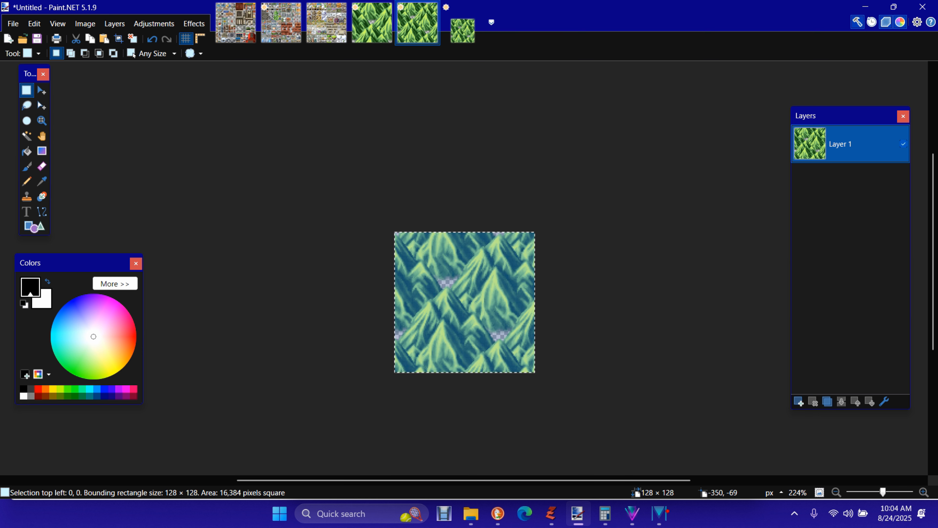
pyautogui.click(85, 23)
pyautogui.click(126, 69)
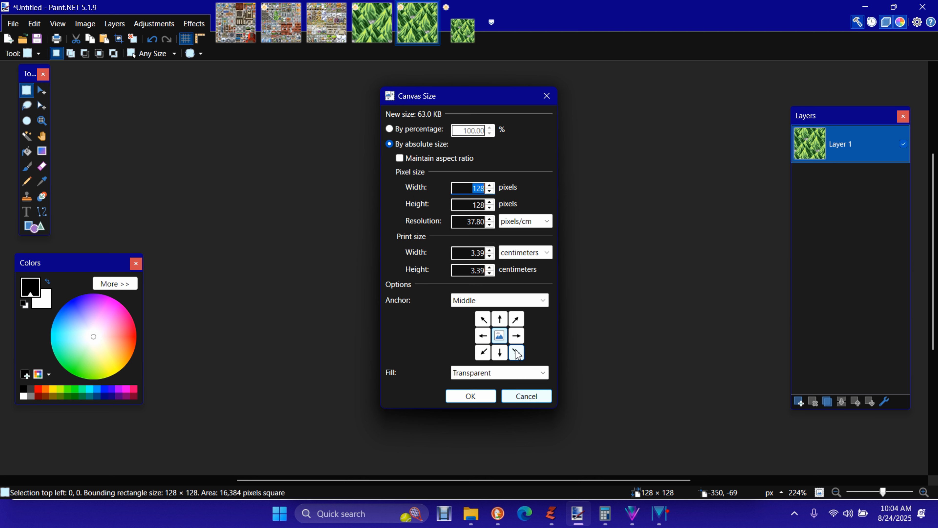
pyautogui.click(499, 354)
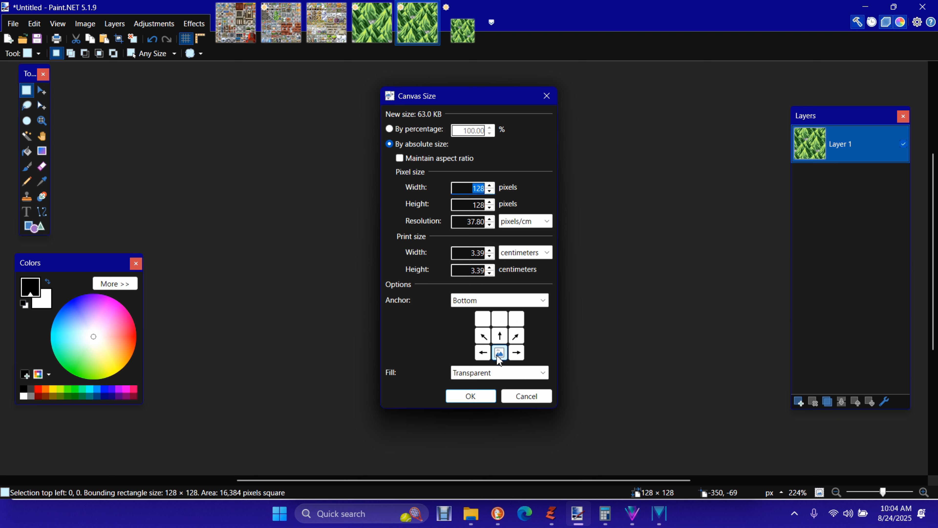
pyautogui.click(469, 204)
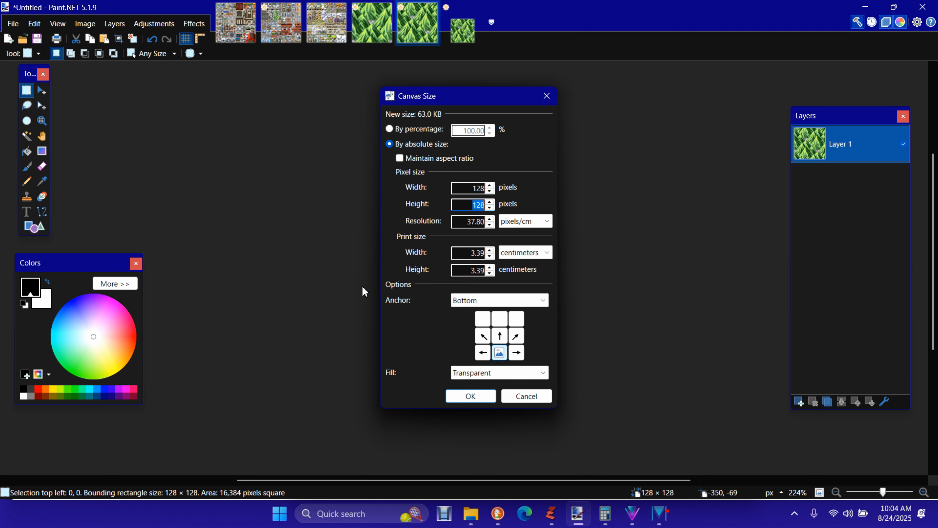
pyautogui.write('176')
pyautogui.click(471, 396)
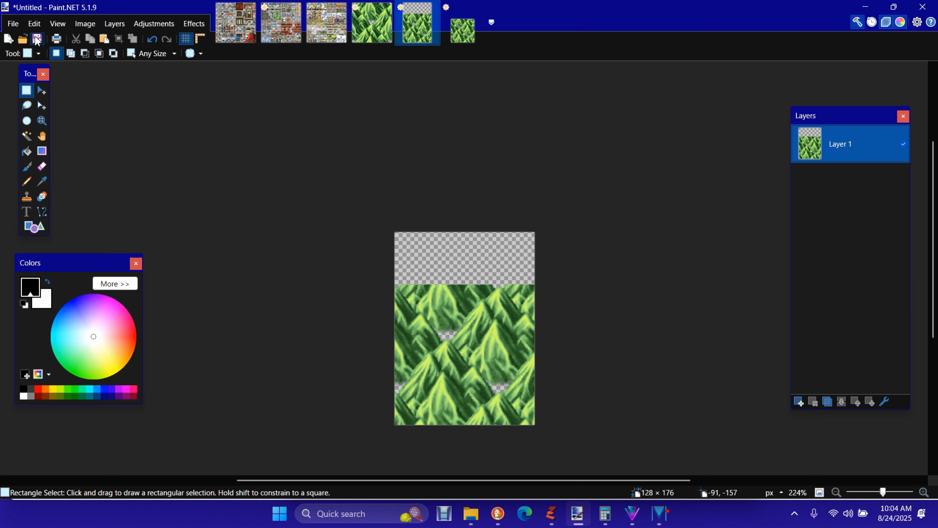
# Step: Paste the 48 × 48 mountain tile into a new layer and merge it down into the base layer
pyautogui.click(35, 24)
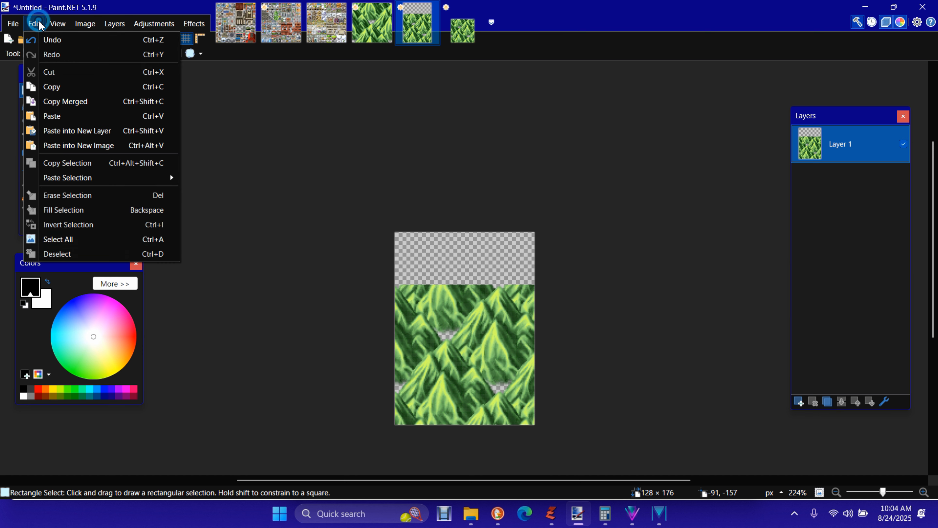
pyautogui.click(94, 133)
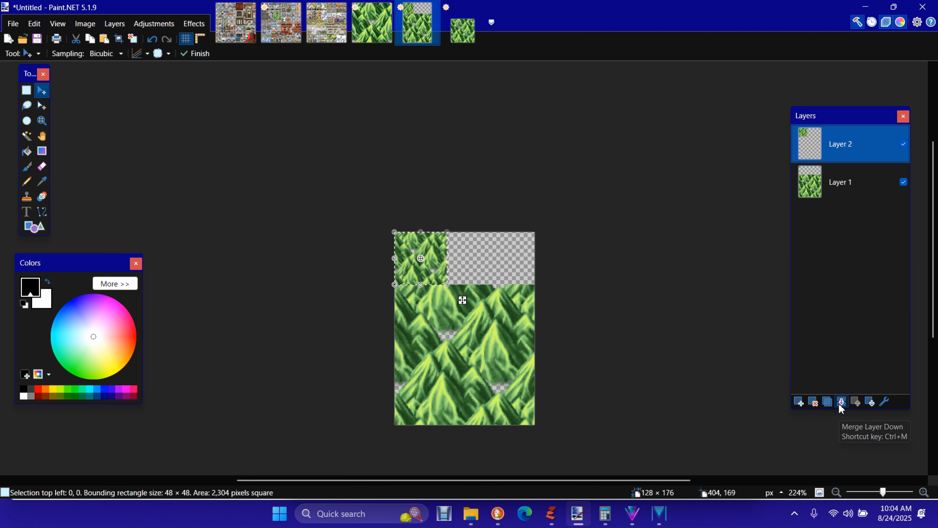
pyautogui.hotkey('ctrl', 'm')
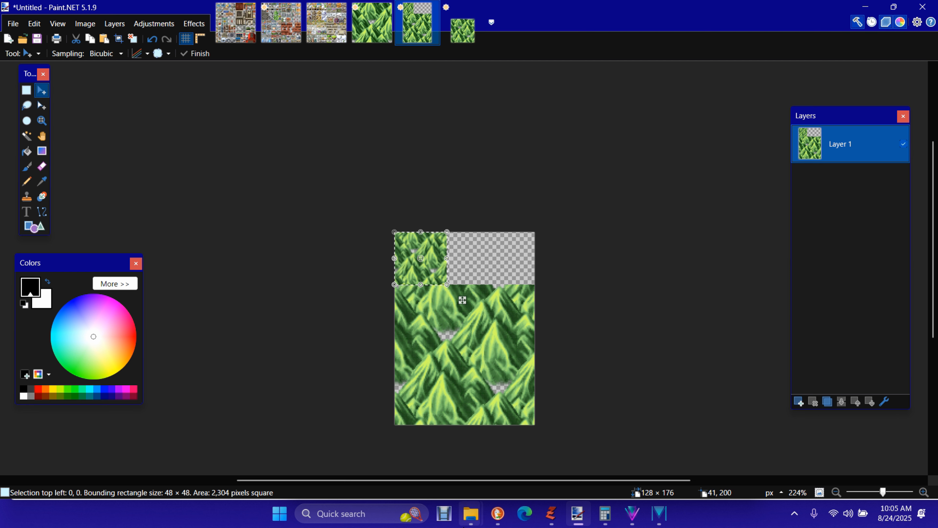
# Step: Open HexHorizontal.png and HexVertical.png from the project's Images > Hexes folder in File Explorer
pyautogui.moveTo(470, 513)
pyautogui.moveTo(498, 473)
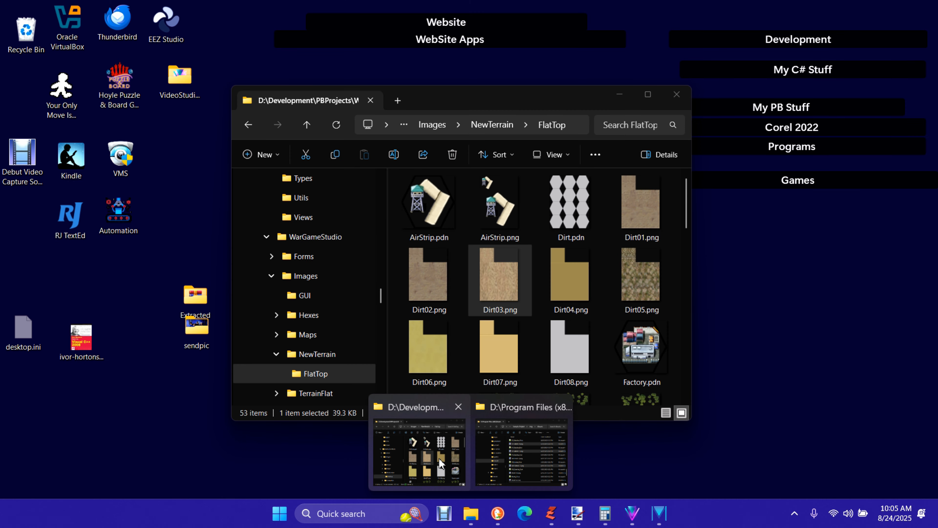
pyautogui.click(439, 456)
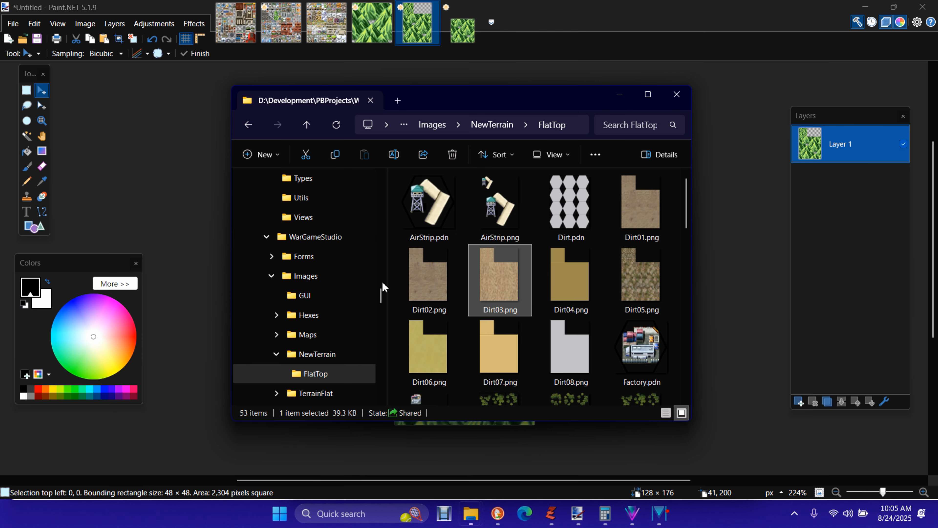
pyautogui.click(333, 322)
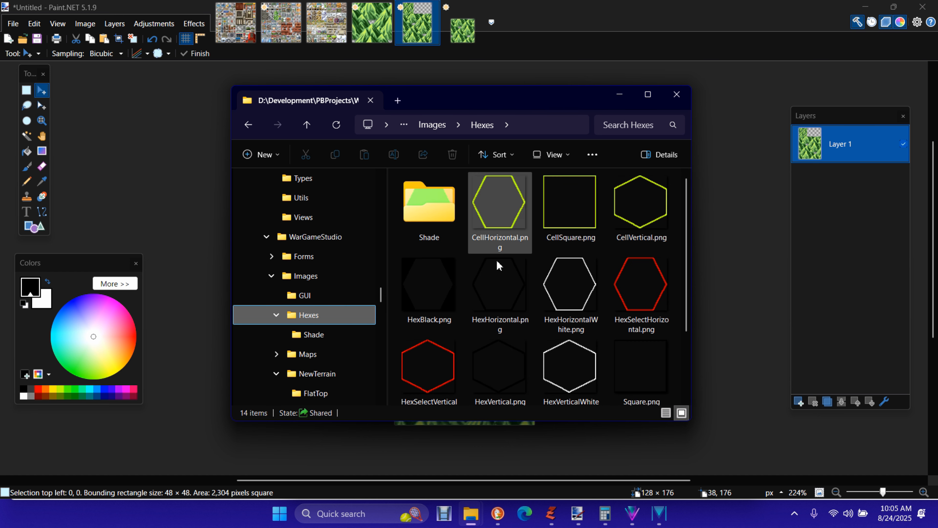
pyautogui.click(500, 278)
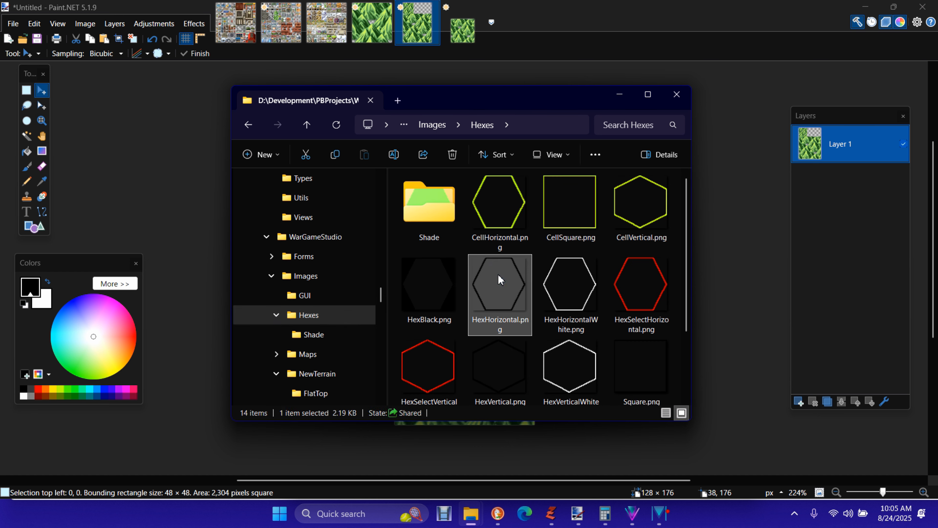
pyautogui.keyDown('ctrl'); pyautogui.click(491, 380); pyautogui.keyUp('ctrl')
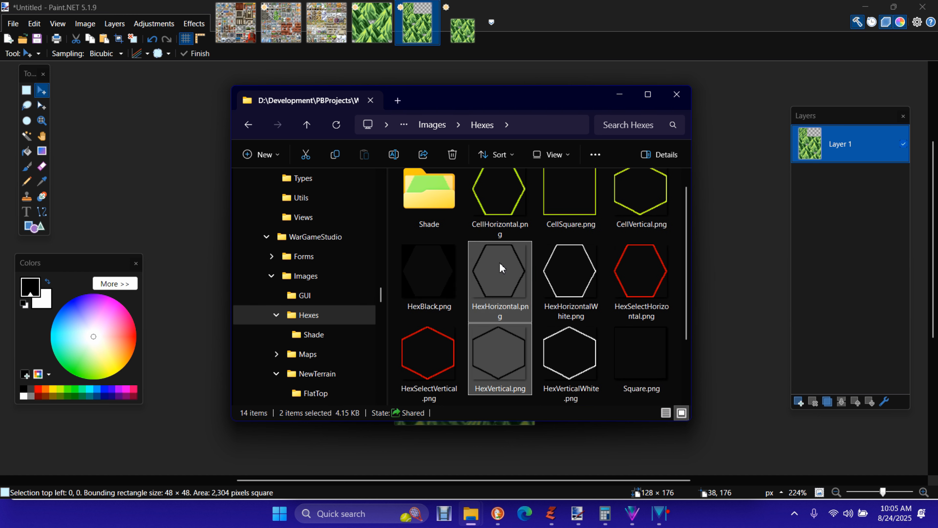
pyautogui.rightClick(503, 269)
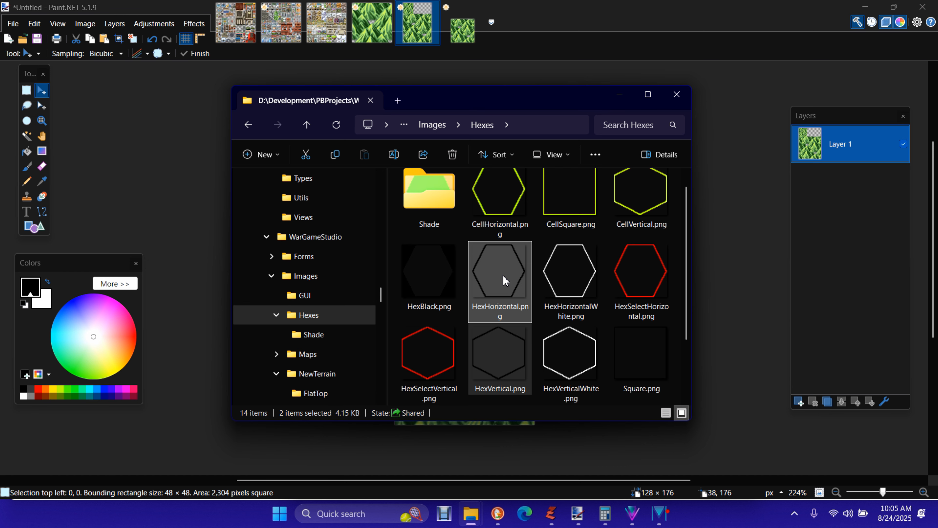
pyautogui.rightClick(505, 279)
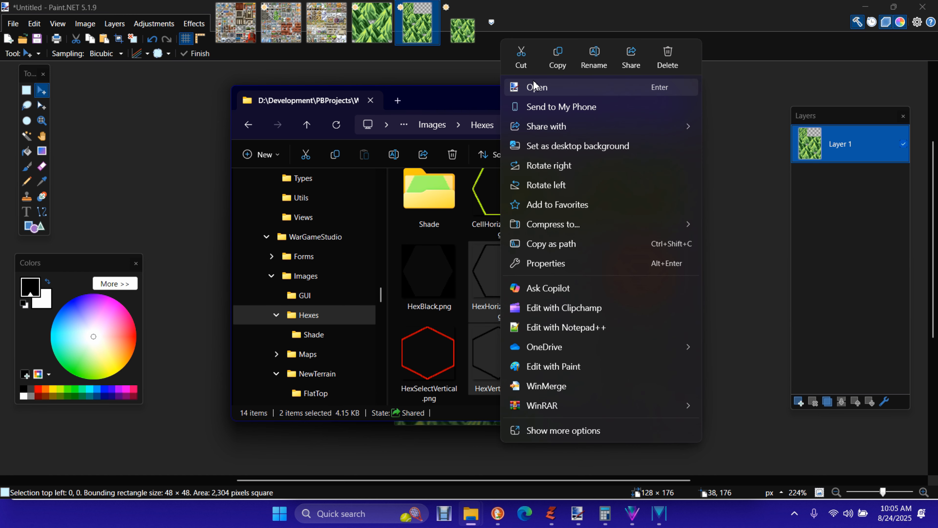
pyautogui.click(537, 88)
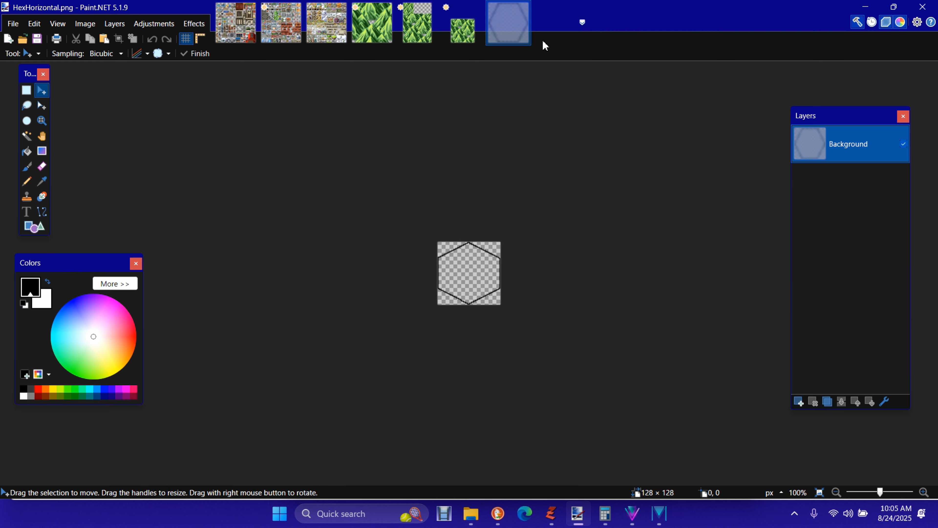
# Step: Select and copy the entire hexagon outline image HexHorizontal.png
pyautogui.click(507, 39)
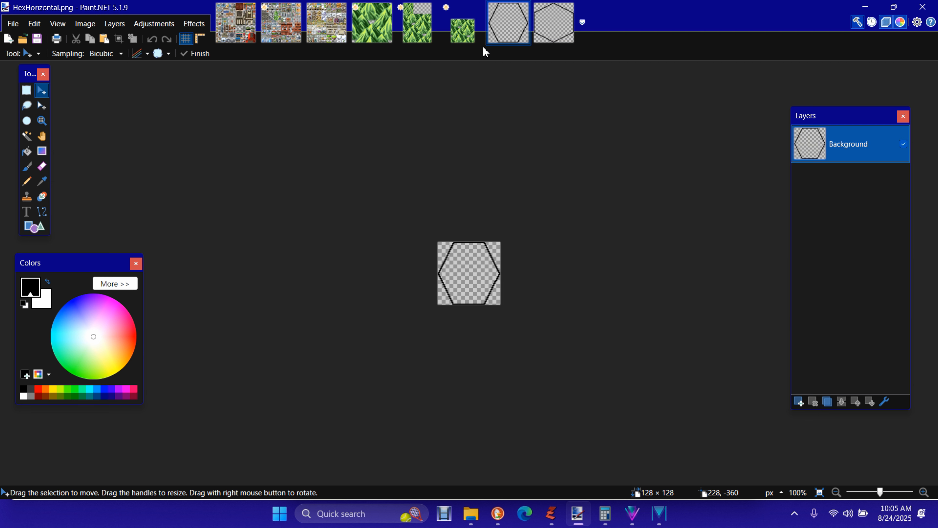
pyautogui.hotkey('ctrl', 'a')
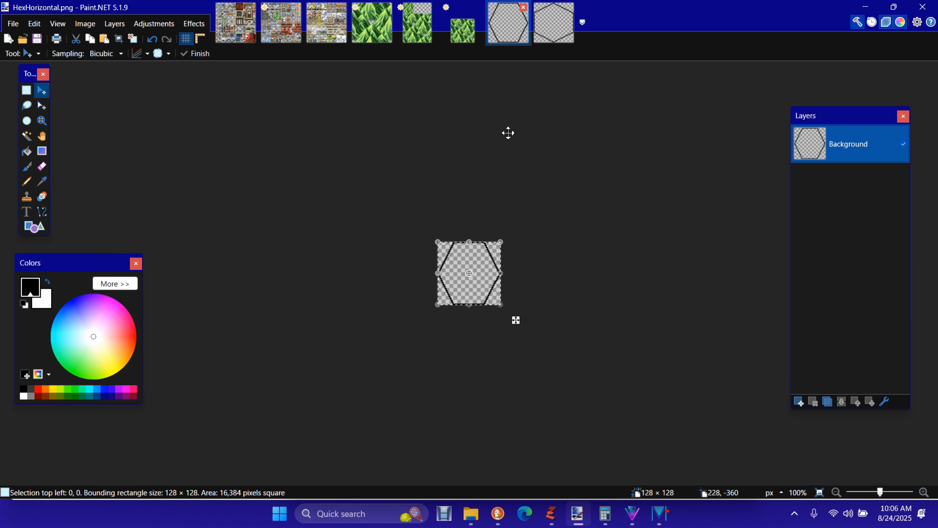
pyautogui.click(371, 23)
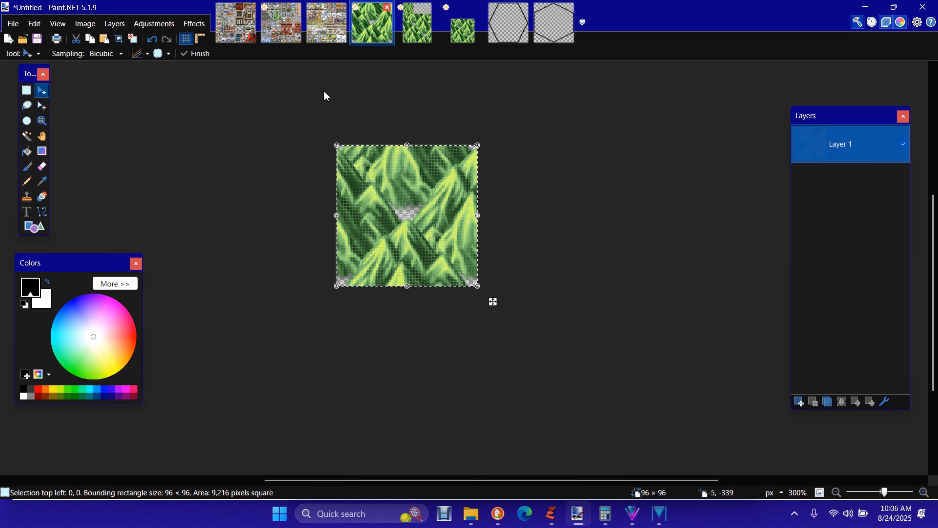
pyautogui.click(40, 26)
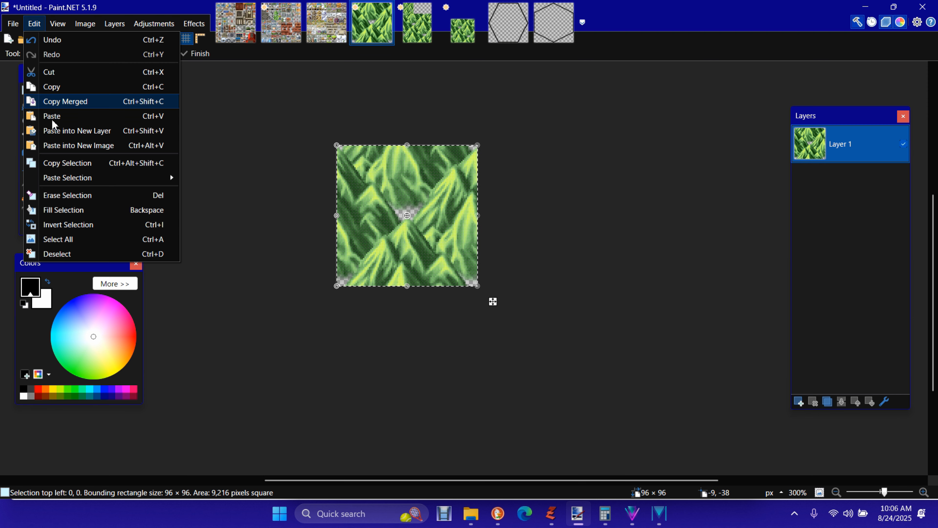
pyautogui.click(103, 138)
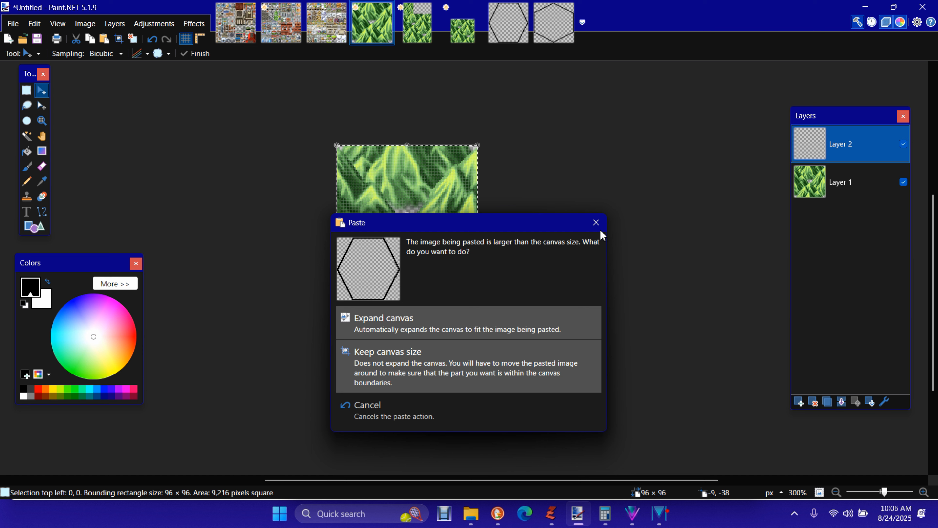
pyautogui.click(597, 221)
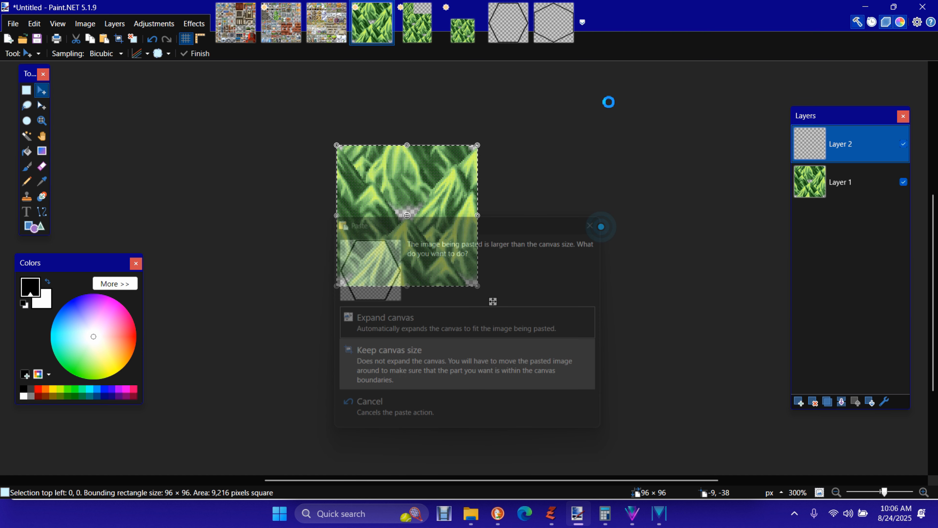
pyautogui.click(518, 29)
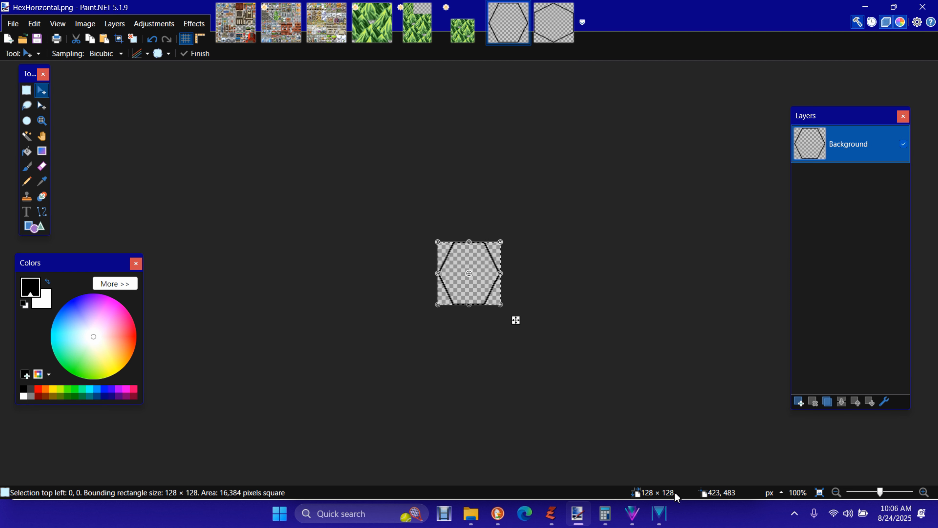
pyautogui.click(371, 26)
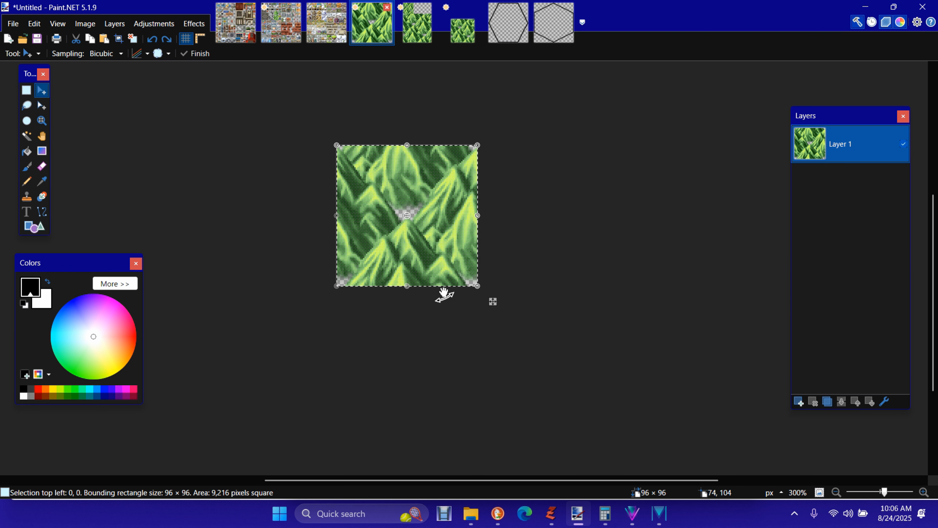
pyautogui.click(434, 17)
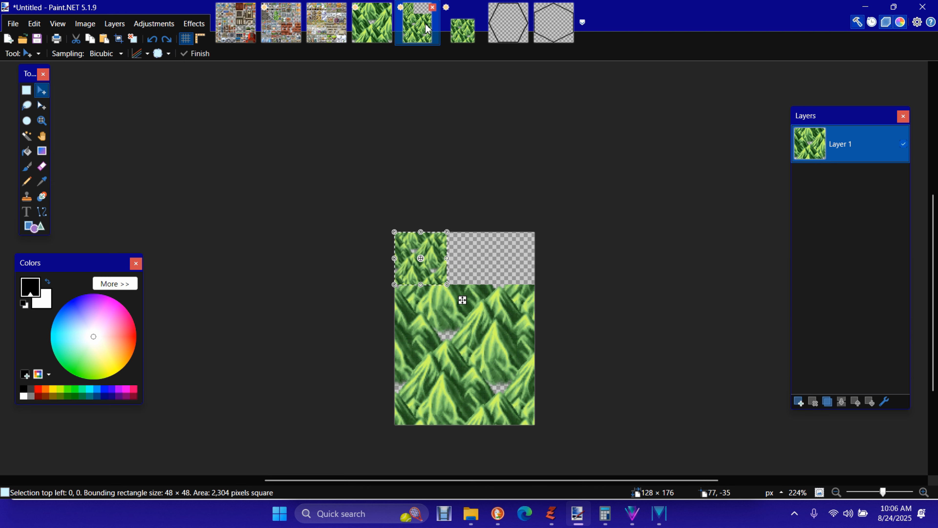
# Step: Undo the 48 × 48 resize of the small mountain copy
pyautogui.click(456, 40)
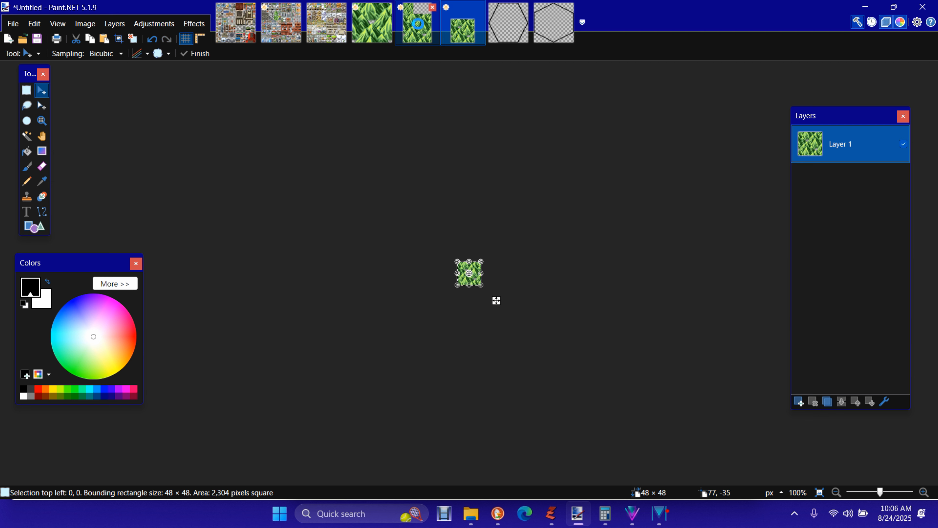
pyautogui.hotkey('ctrl', 'd')
pyautogui.hotkey('ctrl', 'v')
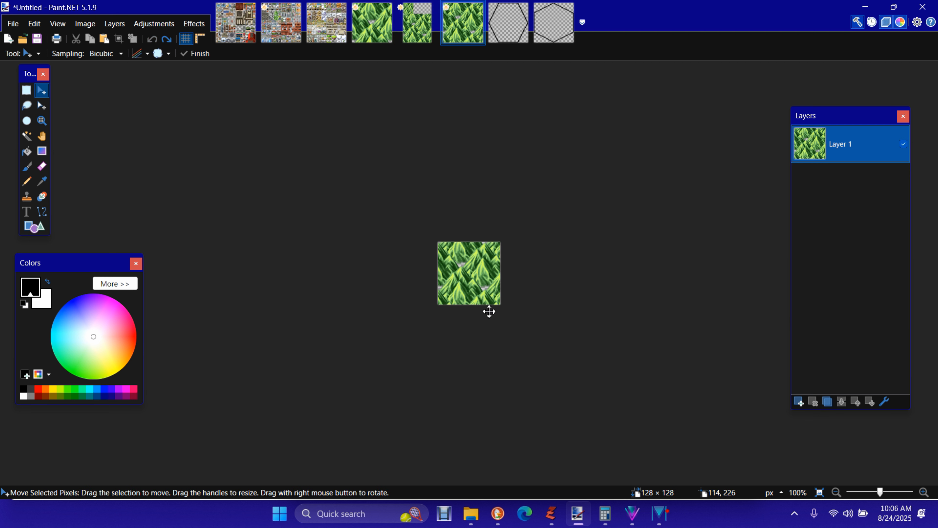
pyautogui.scroll(5, 508, 338)
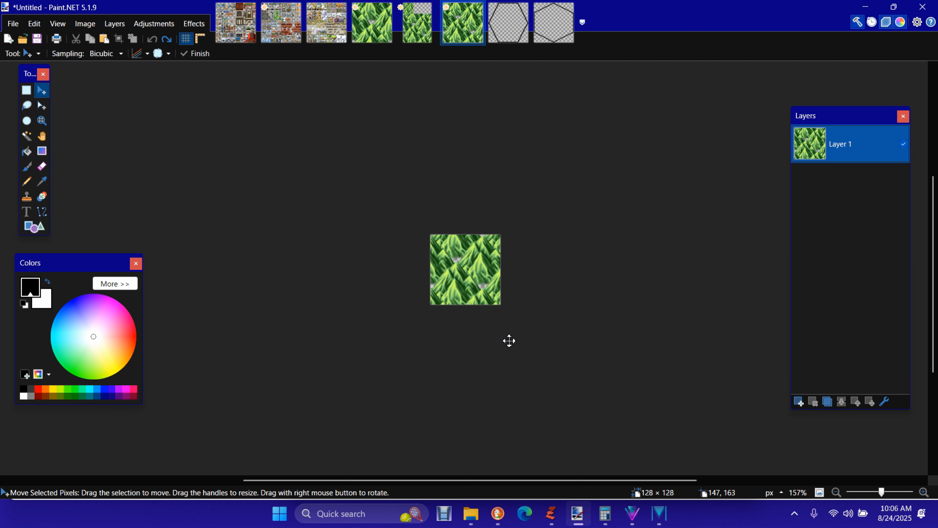
# Step: Paste the copied HexHorizontal.png outline into a new layer of the 128 × 128 mountain texture
pyautogui.click(516, 38)
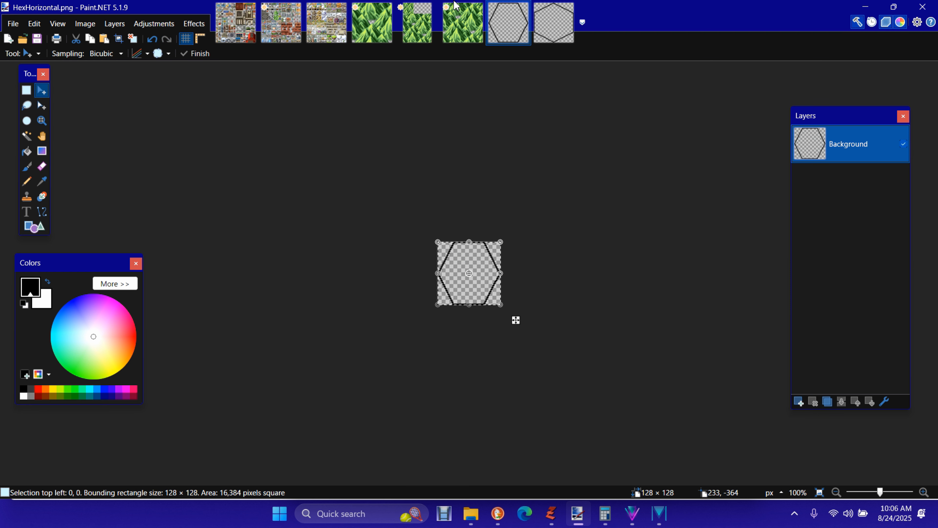
pyautogui.click(458, 19)
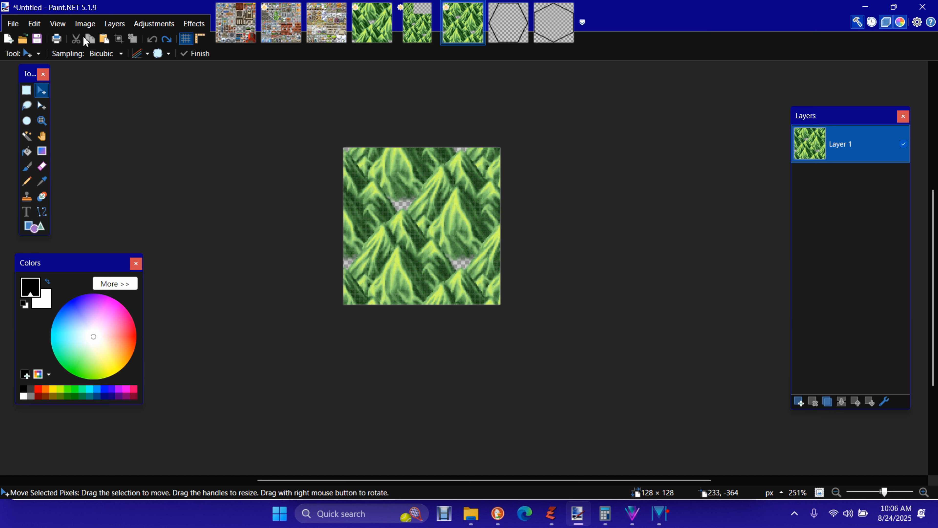
pyautogui.click(34, 24)
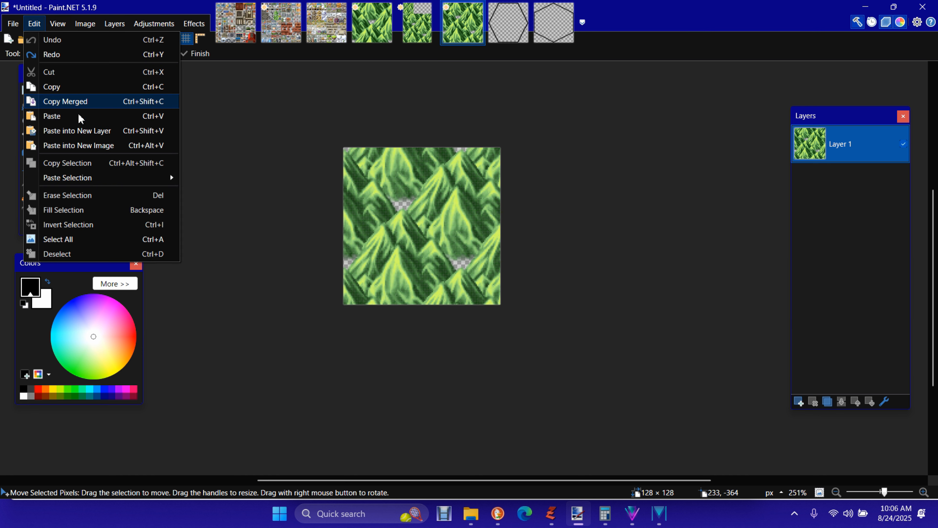
pyautogui.click(98, 132)
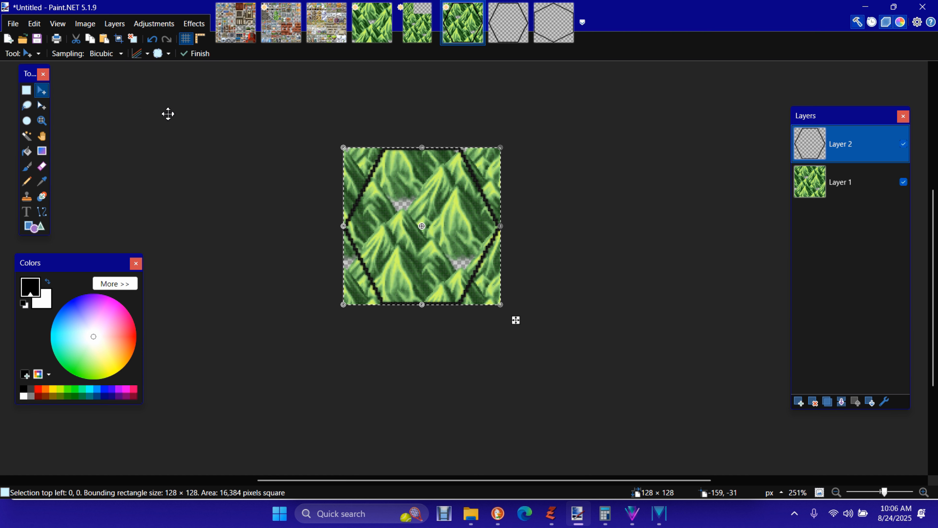
# Step: Copy the HexVertical.png outline into a new layer of the mountain texture and hide the horizontal hexagon layer, Layer 2
pyautogui.click(556, 25)
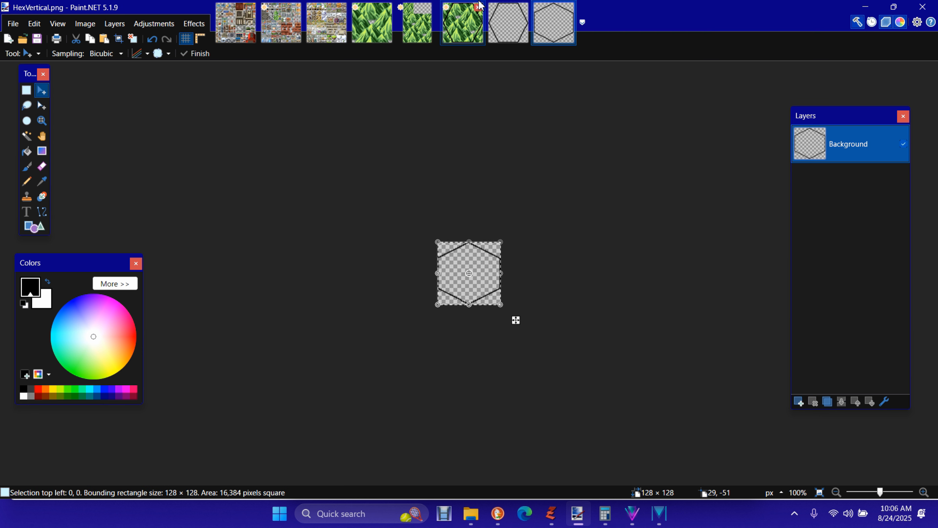
pyautogui.click(469, 42)
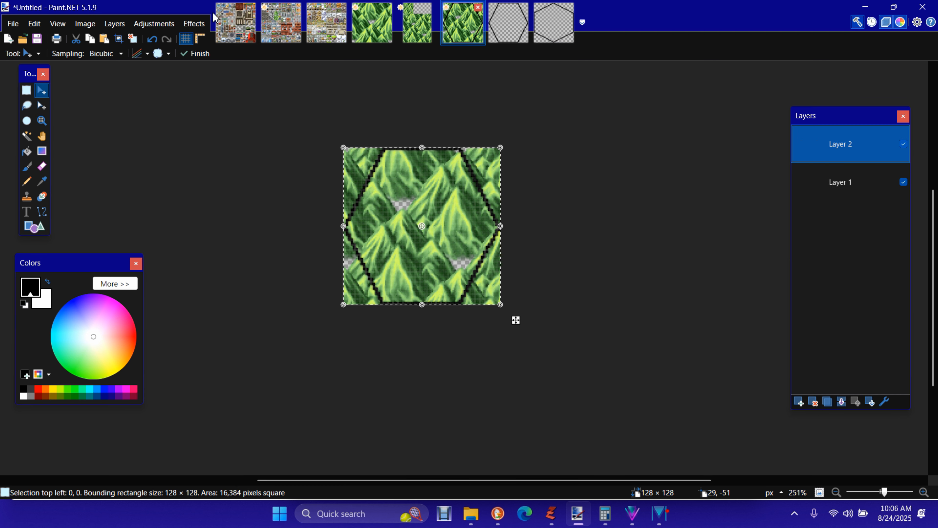
pyautogui.click(41, 26)
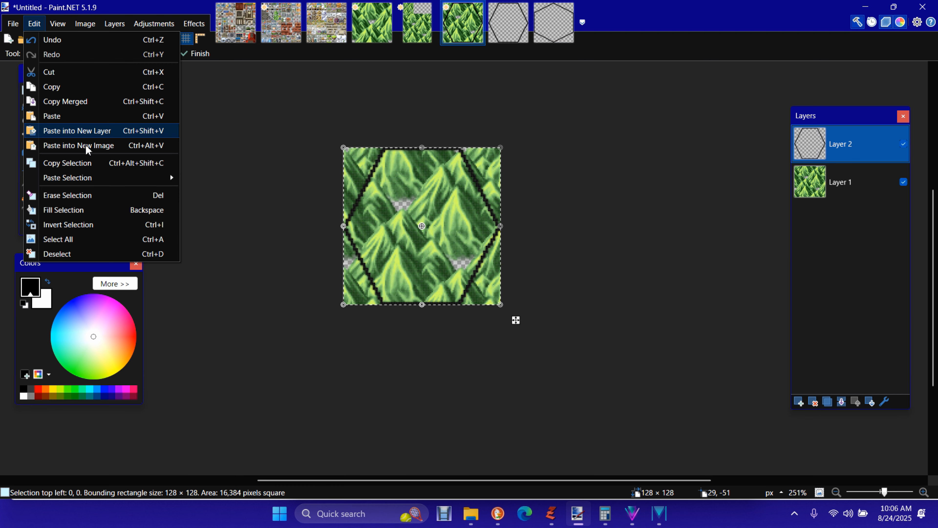
pyautogui.click(111, 134)
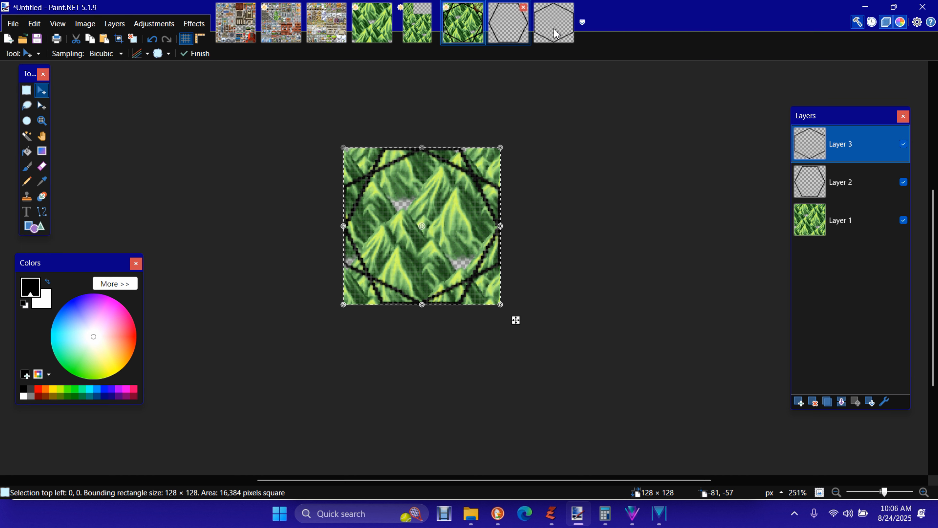
pyautogui.click(903, 182)
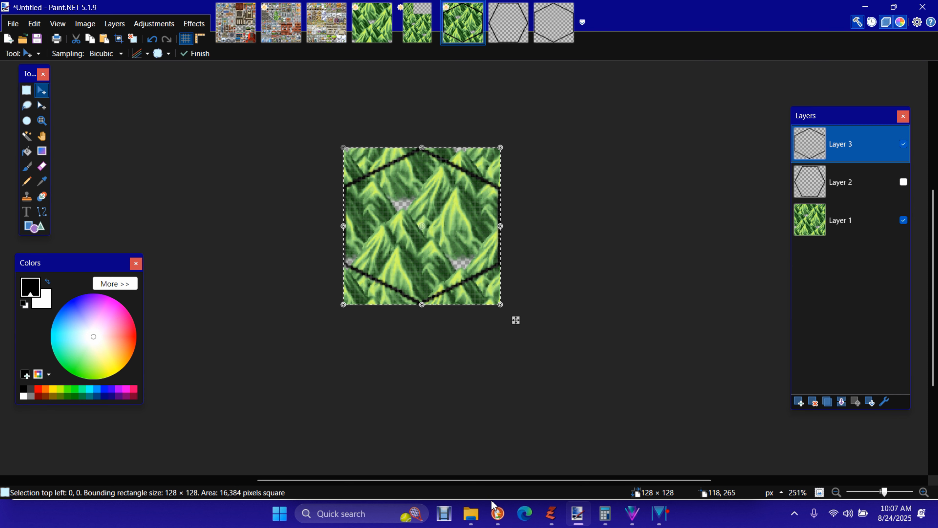
# Step: Open HexBlack.png from the project's Images > Hexes folder in File Explorer, and select and copy the entire image
pyautogui.moveTo(475, 515)
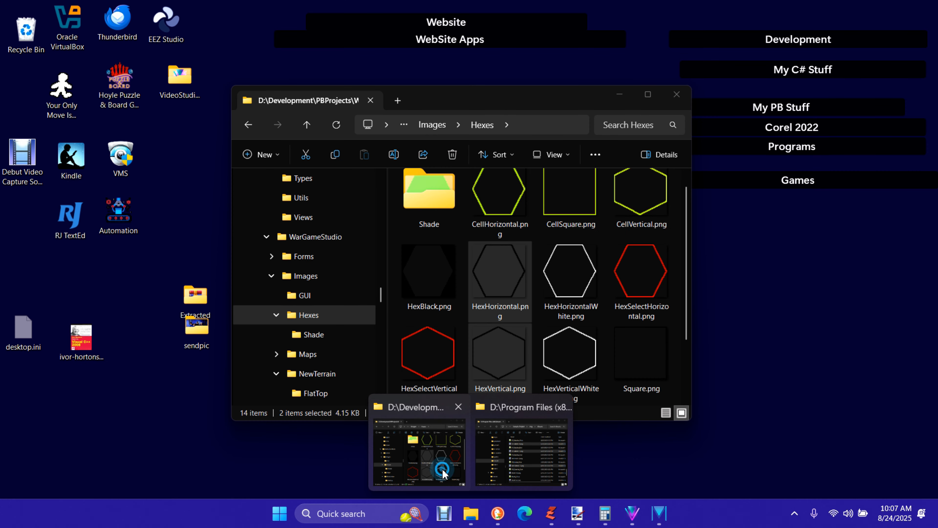
pyautogui.click(443, 473)
pyautogui.click(431, 282)
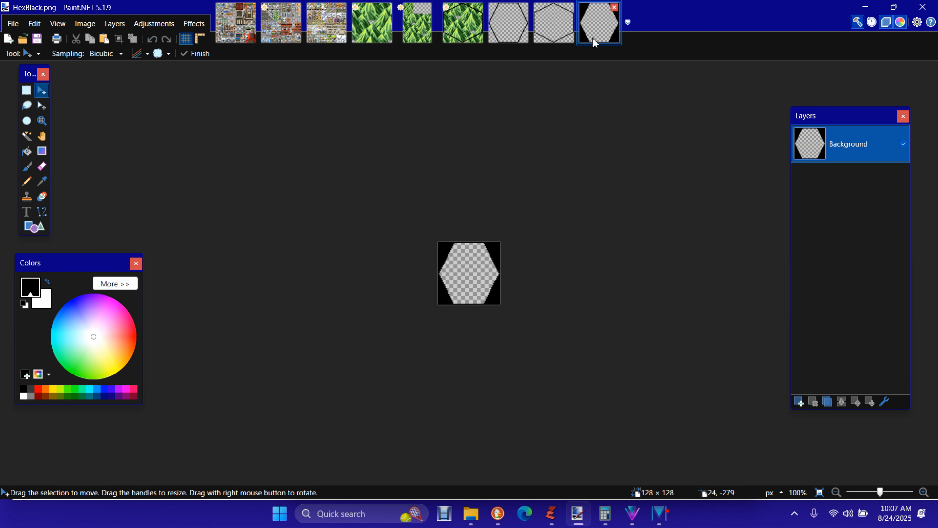
pyautogui.hotkey('ctrl', 'a')
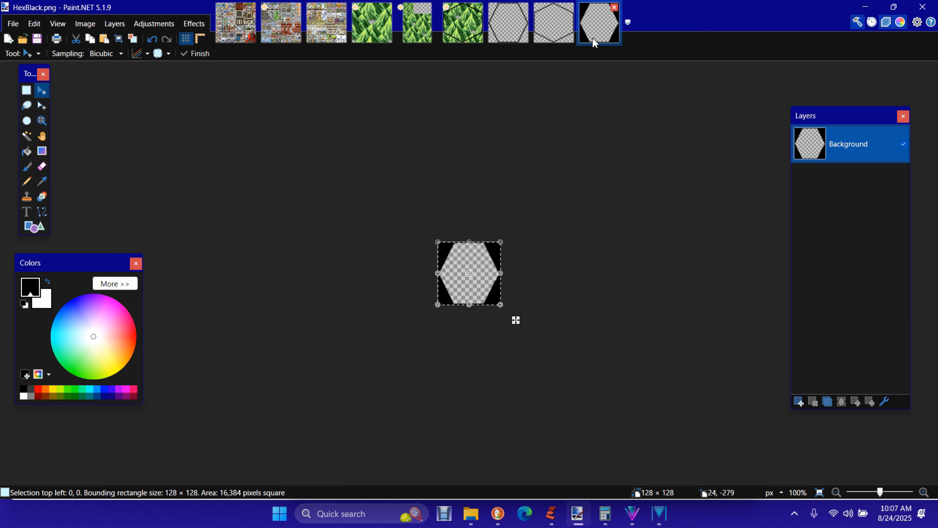
# Step: Hide Layer 3 of the mountain texture and paste the black hexagon mask into a new layer
pyautogui.click(452, 35)
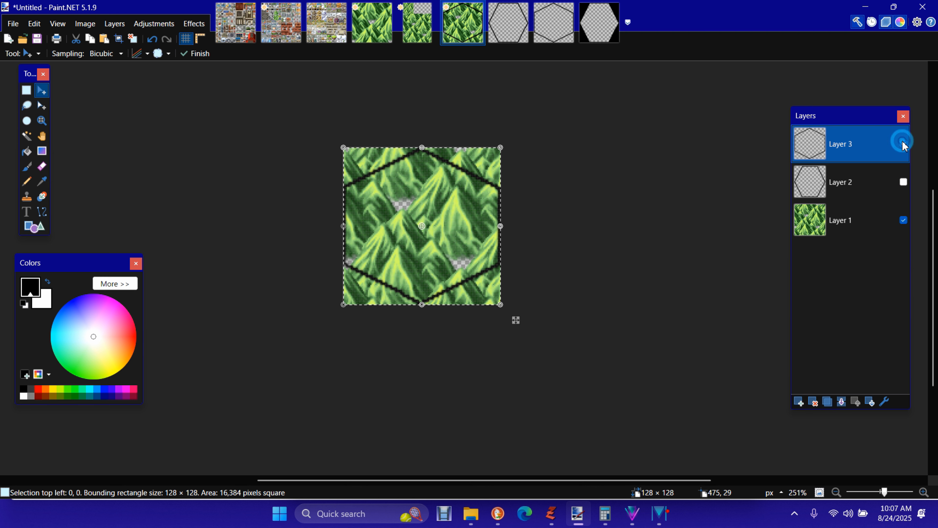
pyautogui.click(904, 144)
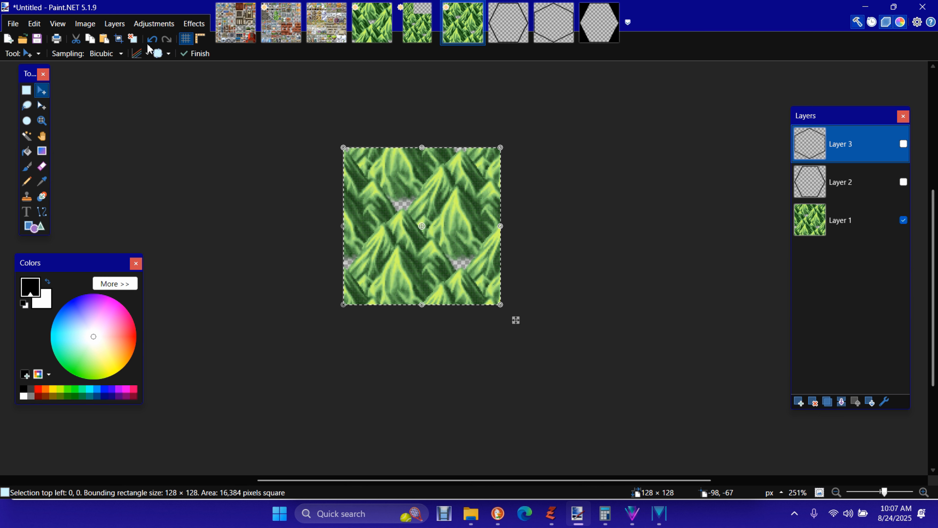
pyautogui.click(35, 24)
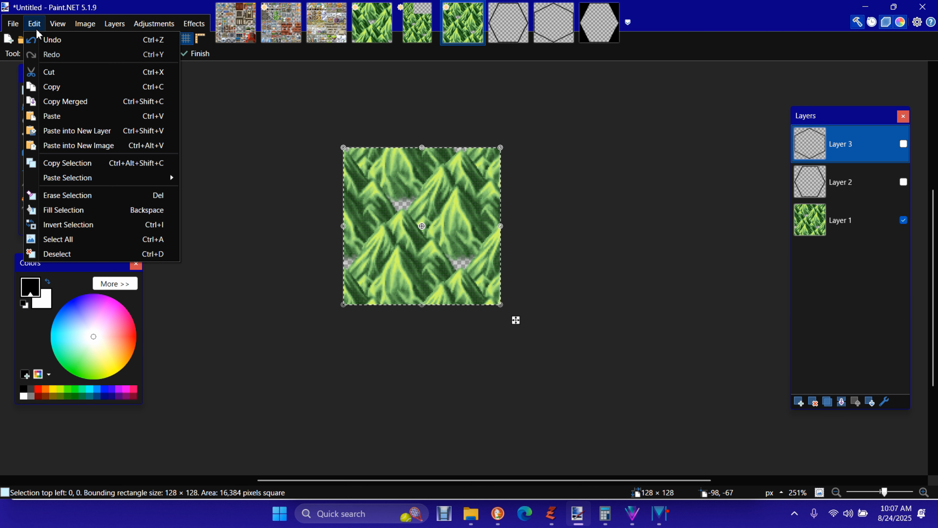
pyautogui.click(65, 131)
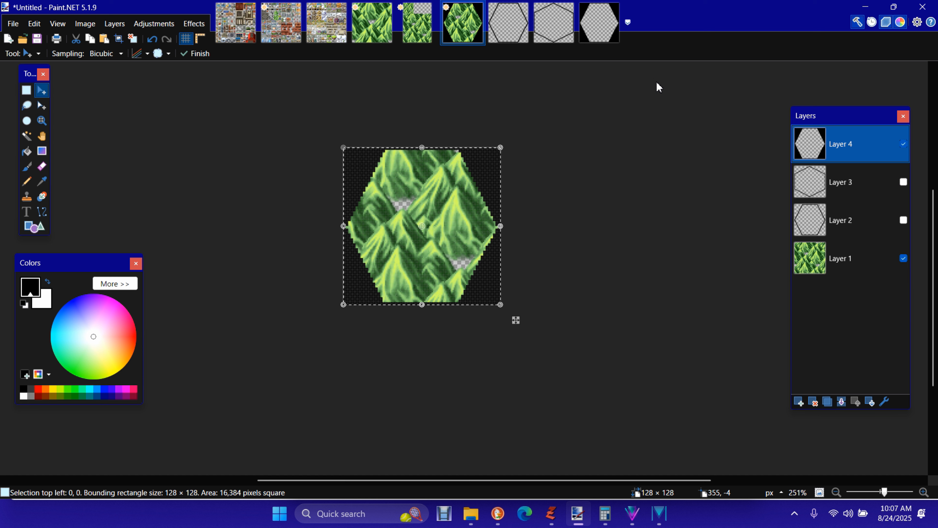
# Step: Select the hexagon's transparent interior on Layer 4 with the Magic Wand and invert the selection to the black corners
pyautogui.click(28, 136)
pyautogui.click(436, 214)
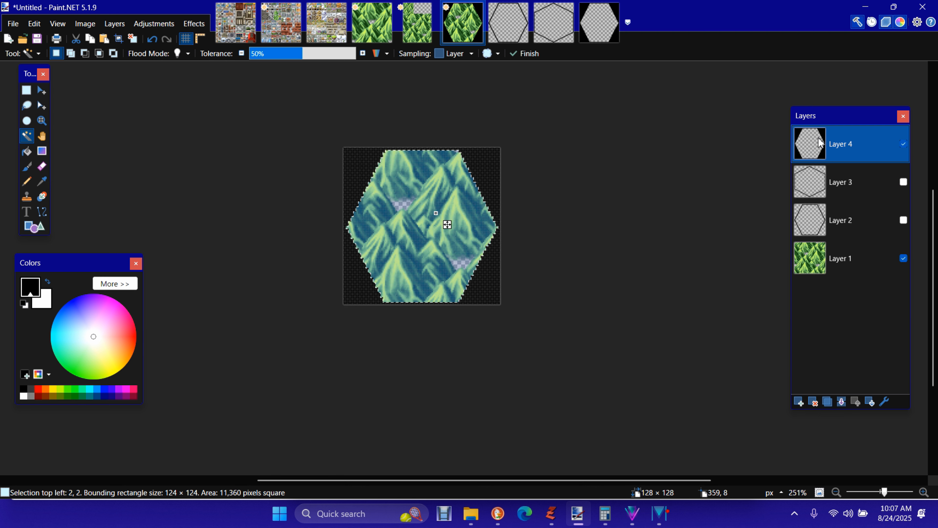
pyautogui.click(847, 256)
pyautogui.click(34, 23)
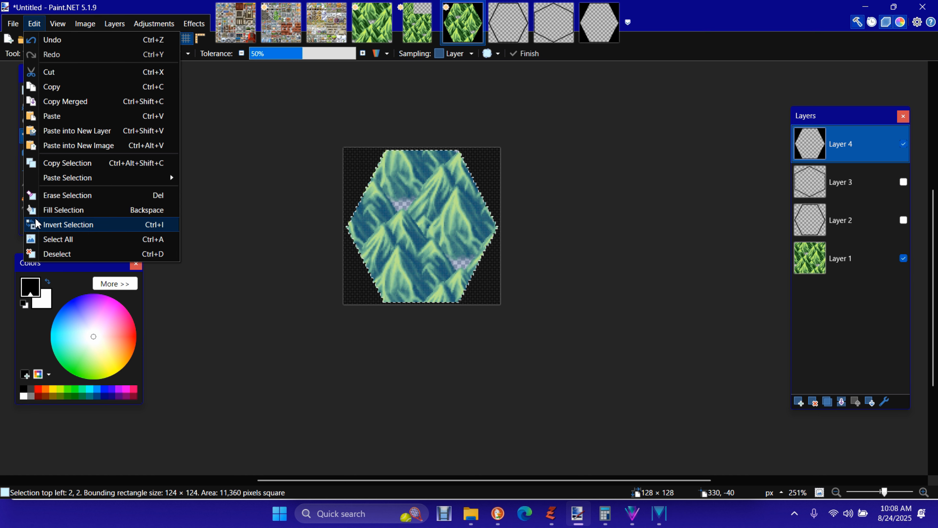
pyautogui.click(72, 227)
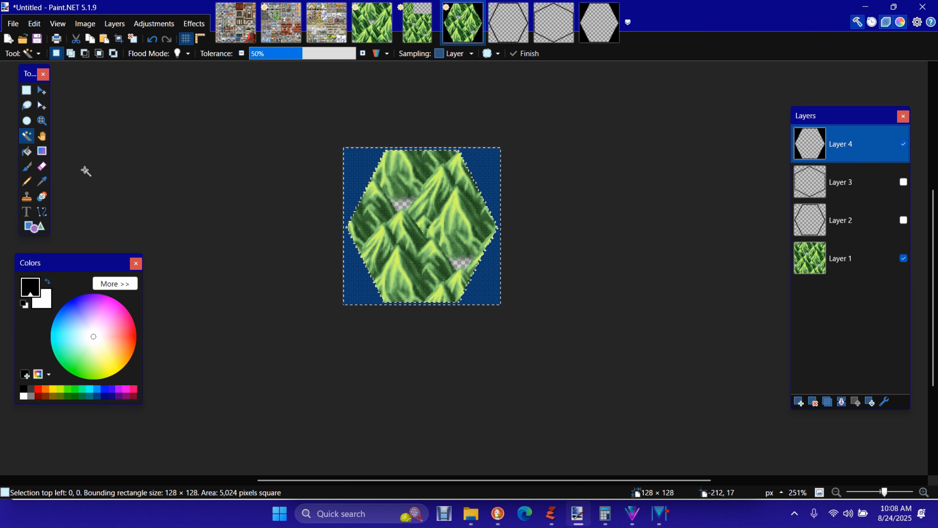
# Step: Erase the selected corners outside the hexagon from Layer 1, clear the selection, and hide the mask in Layer 4
pyautogui.click(839, 263)
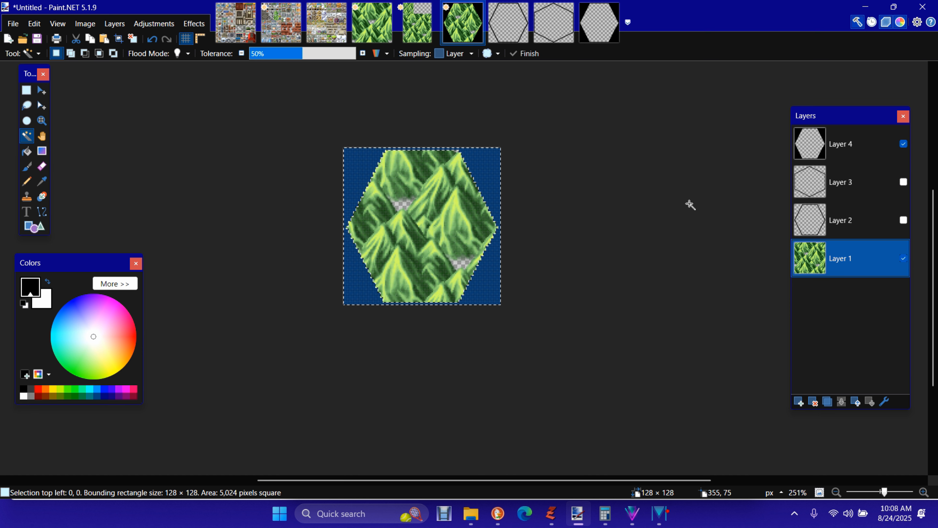
pyautogui.hotkey('ctrl', 'd')
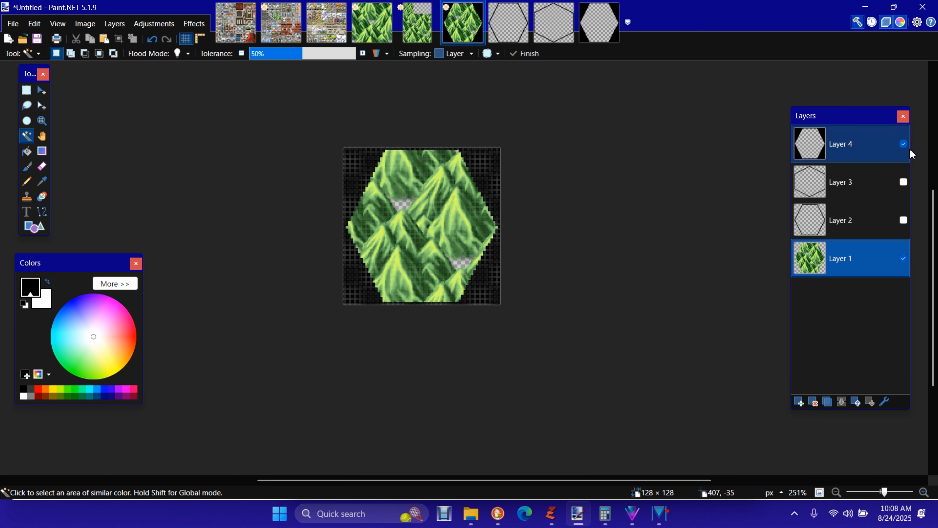
pyautogui.click(899, 158)
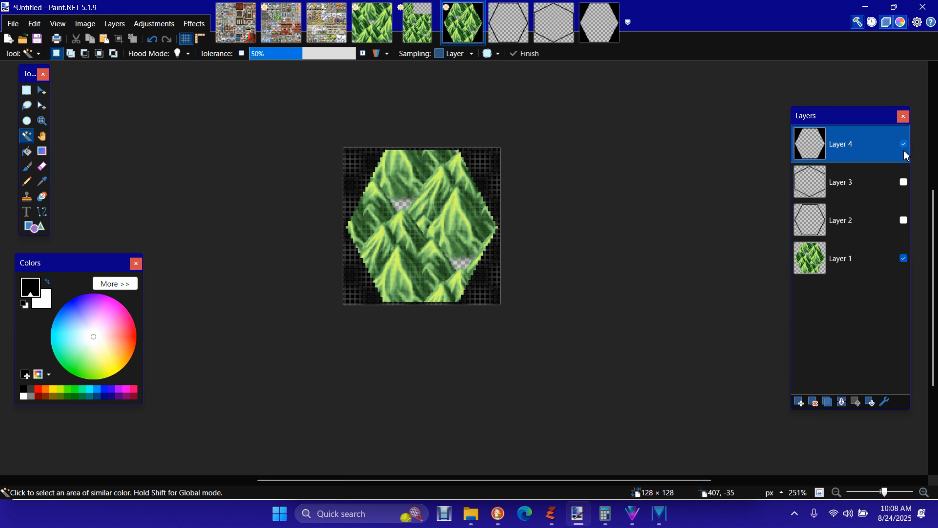
pyautogui.click(903, 144)
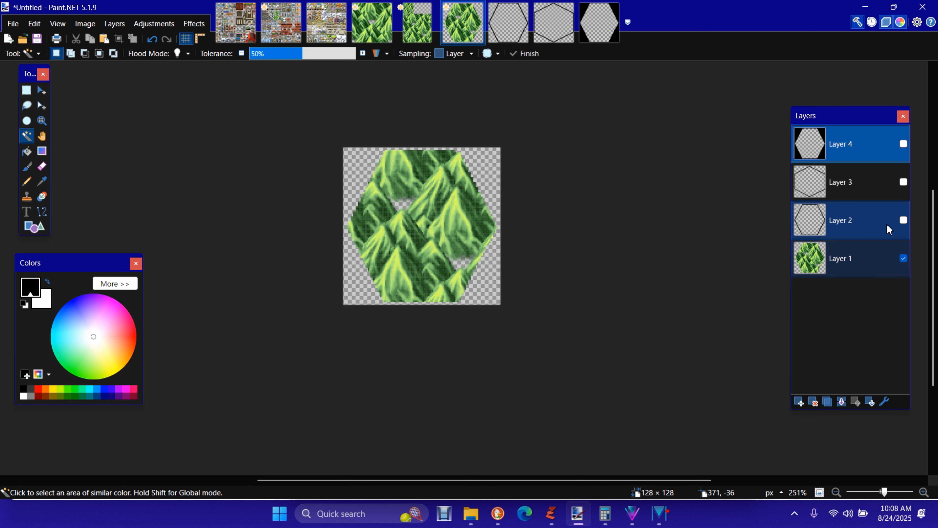
# Step: Show the horizontal hexagon outline in Layer 2 and merge it down into Layer 1
pyautogui.click(904, 221)
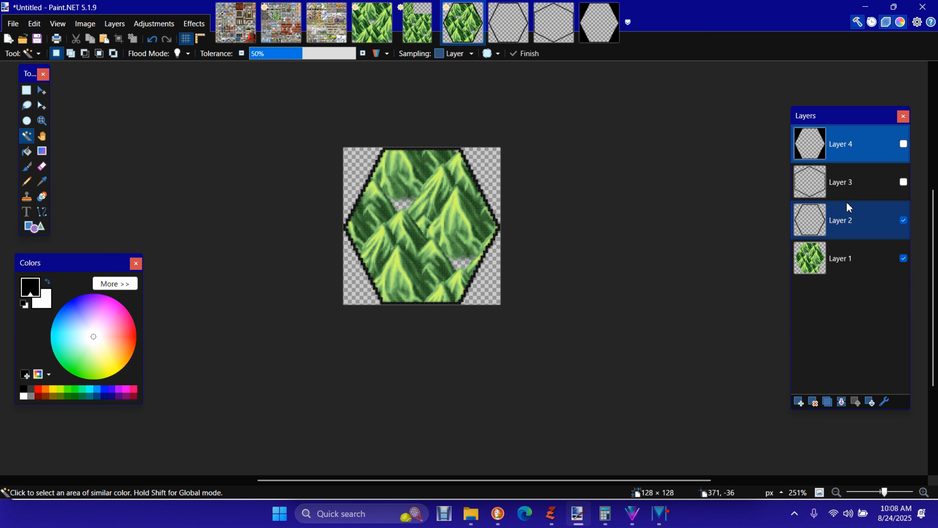
pyautogui.click(848, 193)
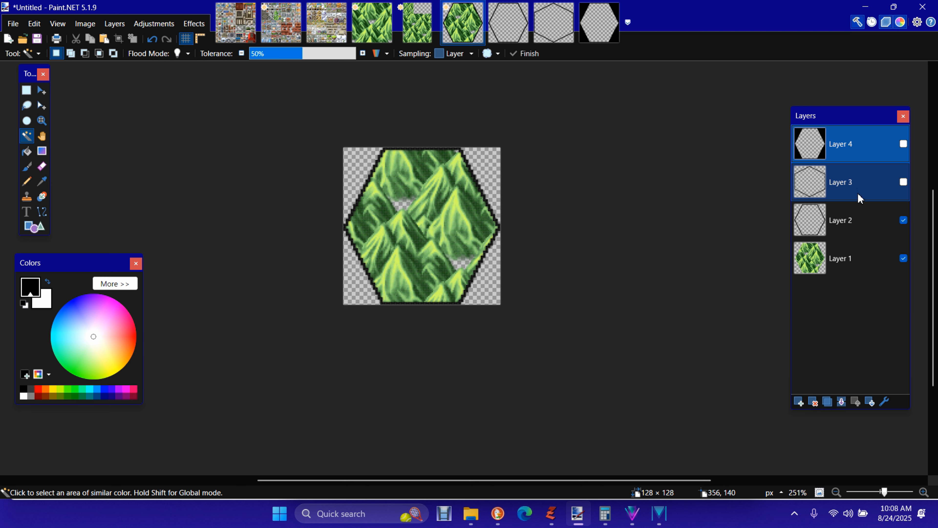
pyautogui.click(849, 233)
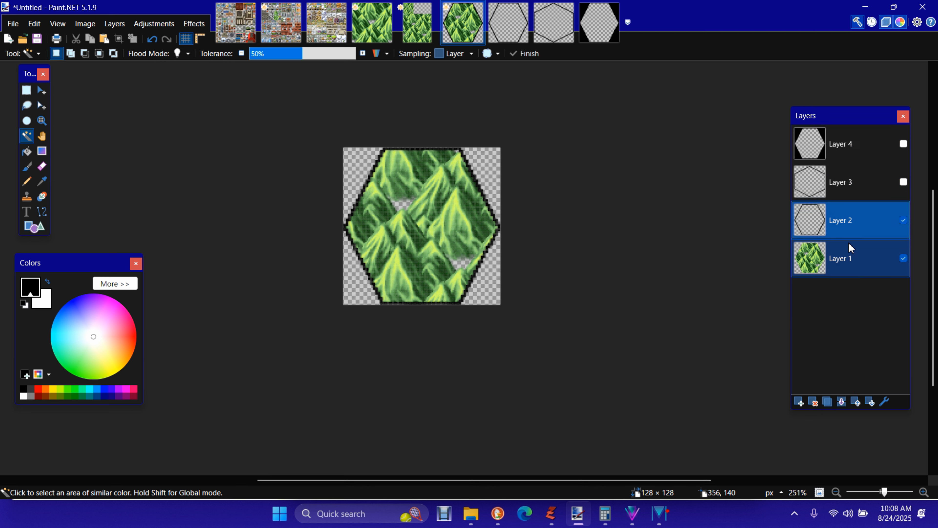
pyautogui.click(843, 404)
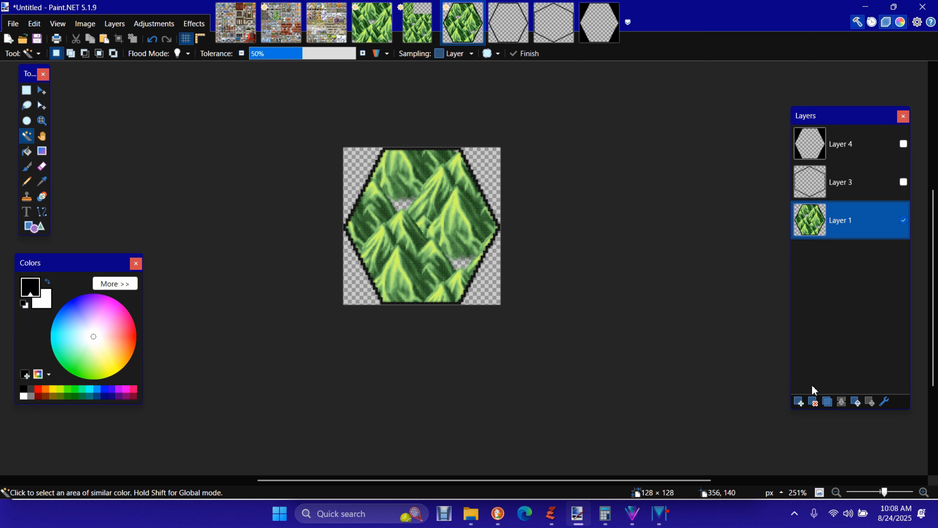
# Step: Select and copy the entire outlined mountain hexagon, and create a new 256 × 256 pixel image
pyautogui.hotkey('ctrl', 'a')
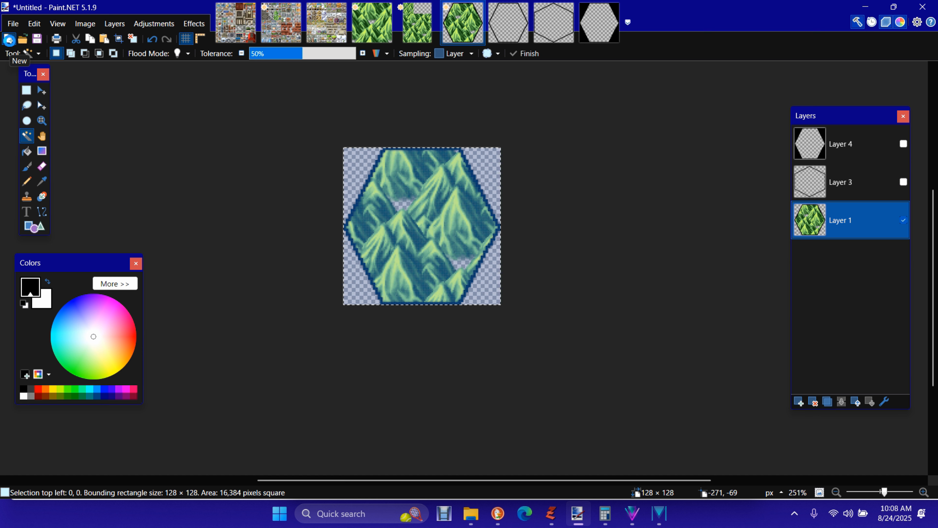
pyautogui.click(9, 39)
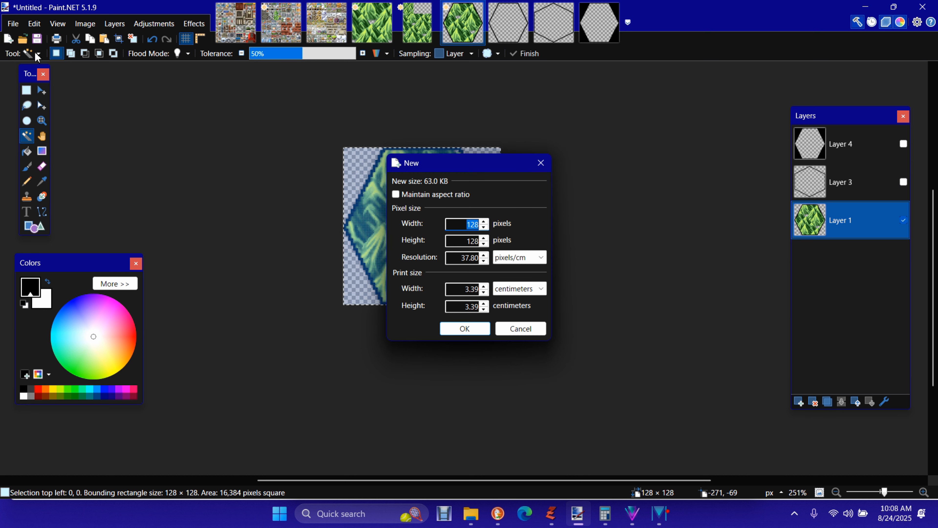
pyautogui.write('256')
pyautogui.press('Tab')
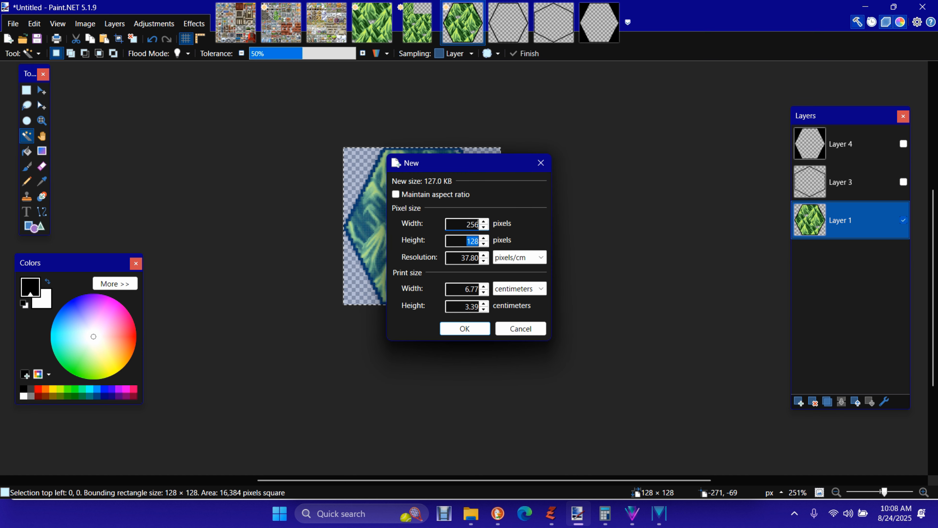
pyautogui.write('256')
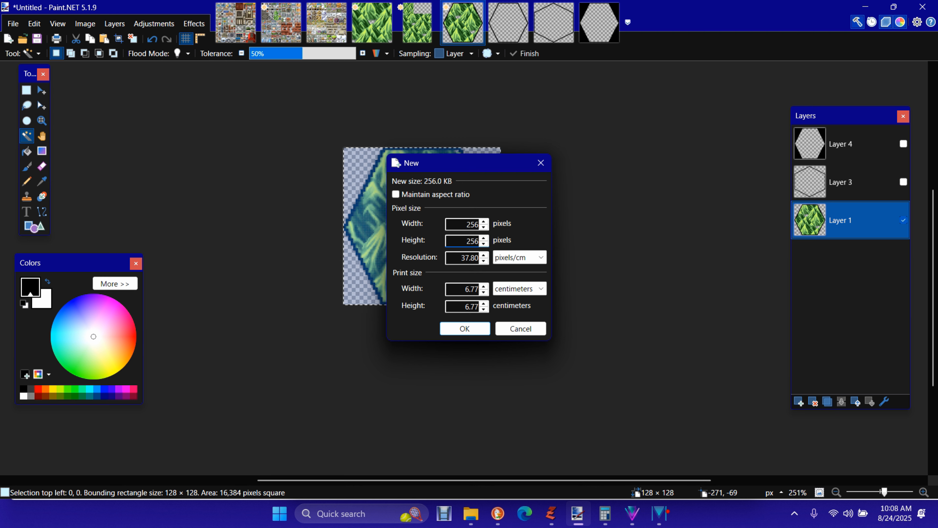
pyautogui.press('Return')
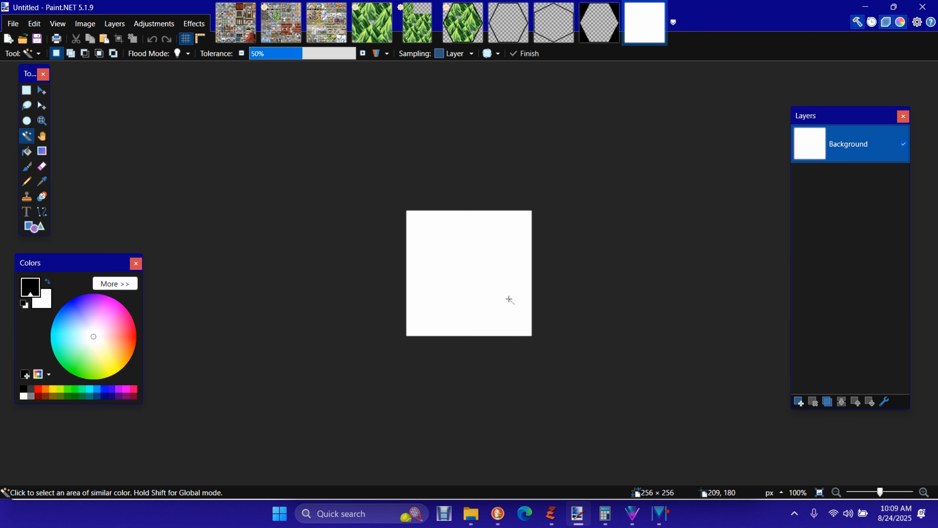
# Step: Select the new image's whole white background and erase it to transparency
pyautogui.click(509, 299)
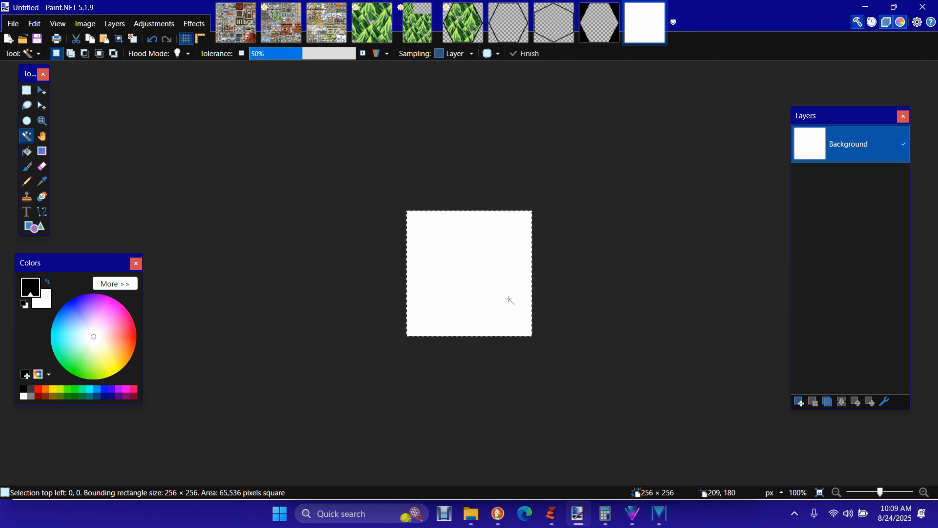
pyautogui.press('Delete')
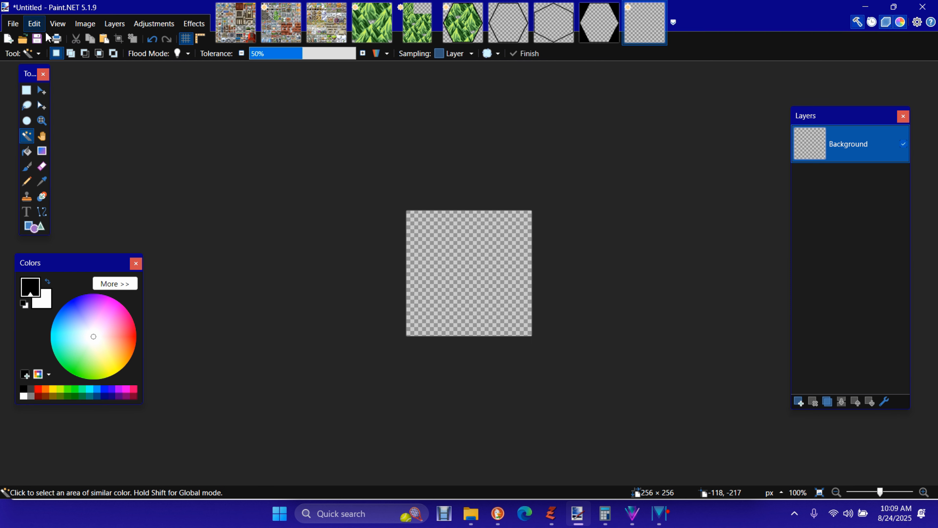
# Step: Paste the copied mountain hexagon into a new layer at the upper-left corner of the transparent 256 × 256 image
pyautogui.click(34, 24)
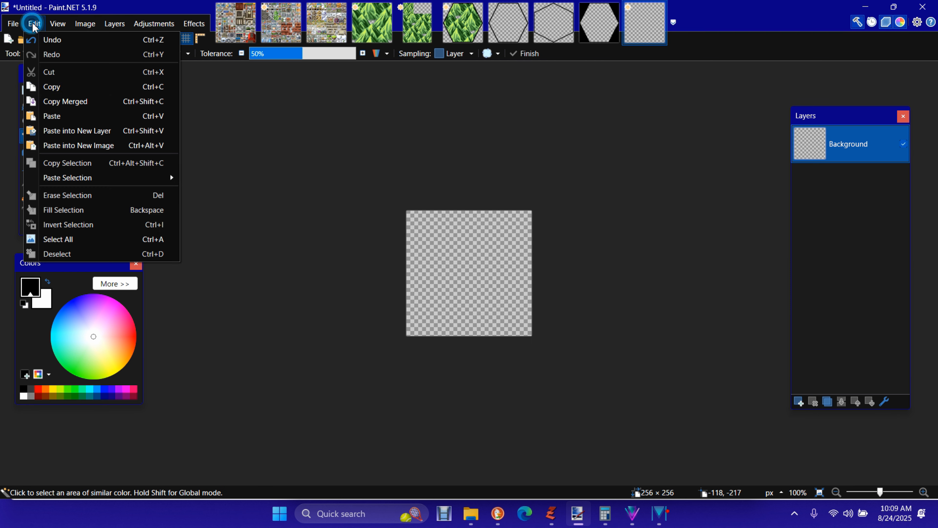
pyautogui.click(91, 132)
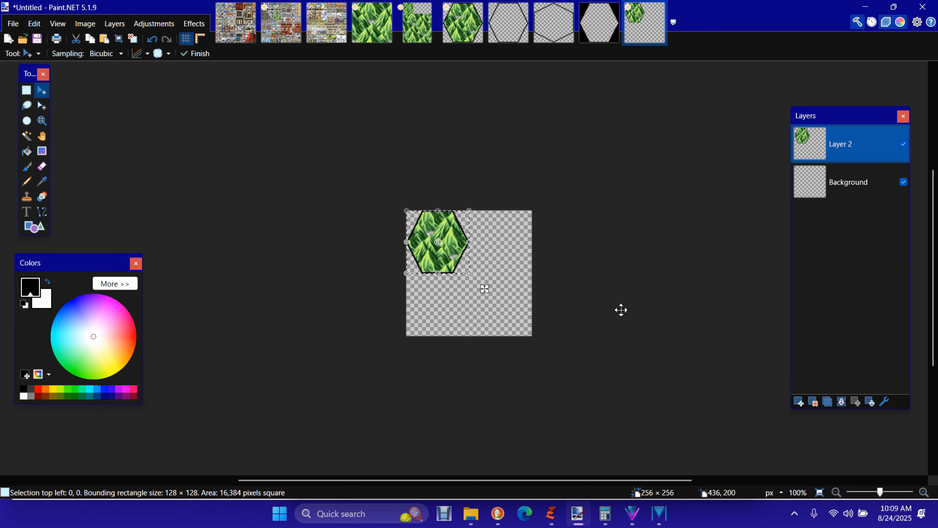
pyautogui.scroll(2, 622, 308)
pyautogui.scroll(3, 621, 311)
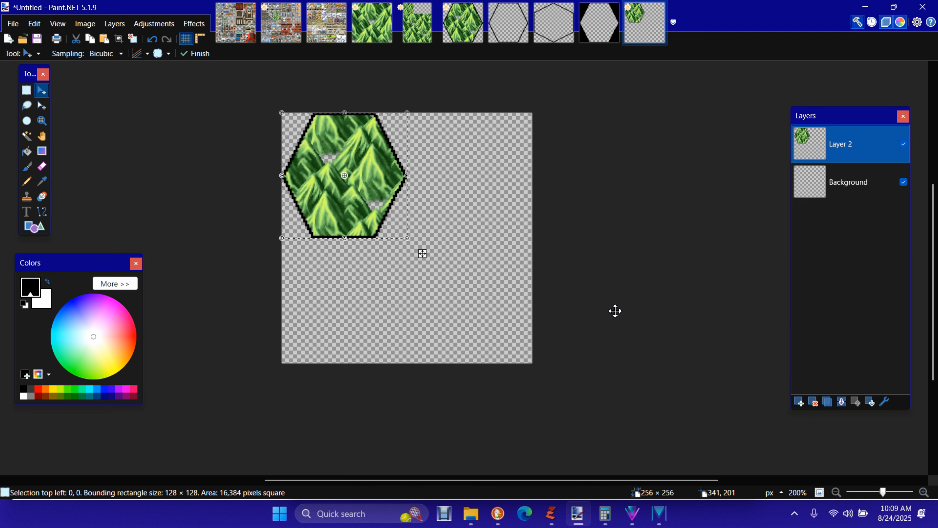
# Step: Paste a second hexagon into a new layer and place it at 95, 62, against the first hexagon's lower-right edge
pyautogui.click(34, 23)
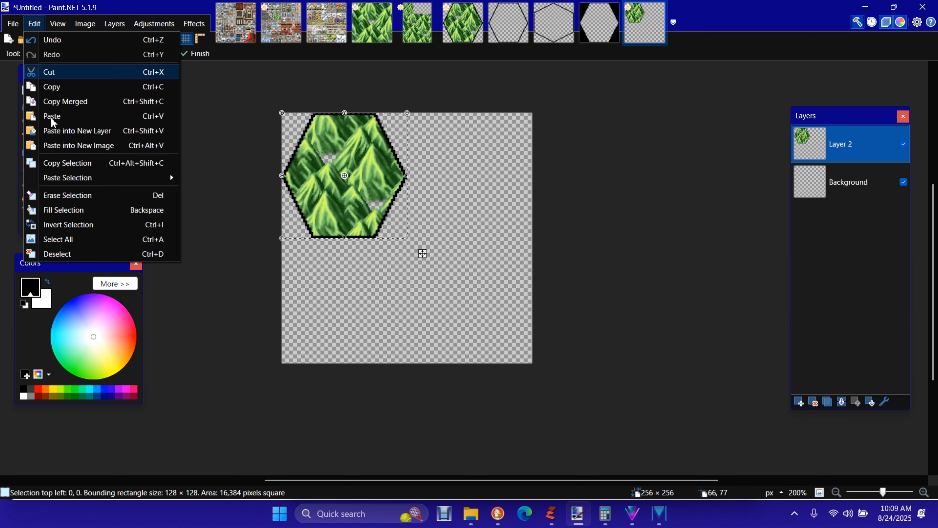
pyautogui.click(77, 132)
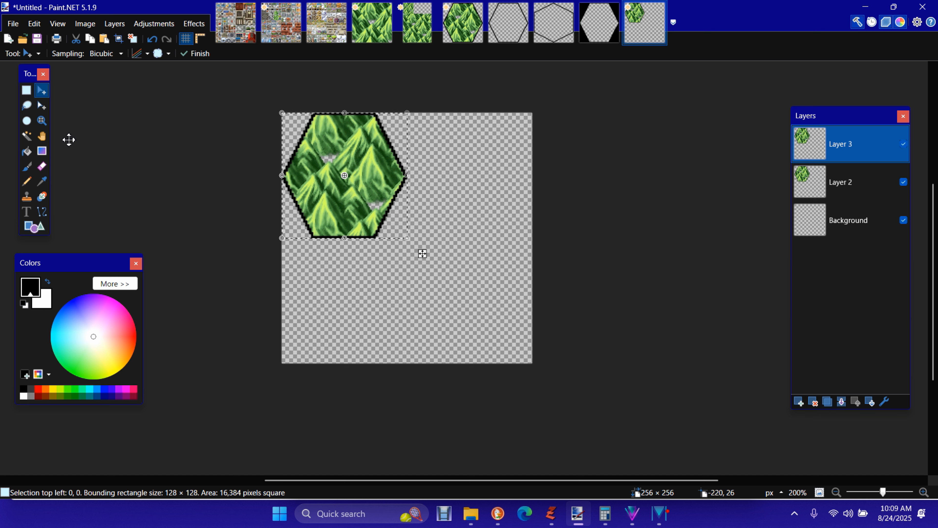
pyautogui.moveTo(422, 254); pyautogui.dragTo(515, 314)
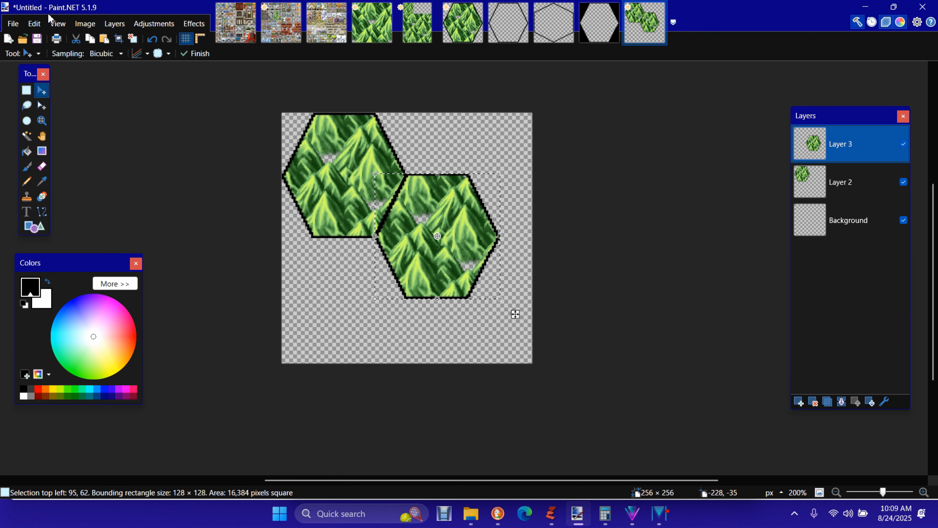
# Step: Paste a third hexagon into a new layer and move it straight down to 0, 126, directly beneath the first hexagon
pyautogui.click(36, 23)
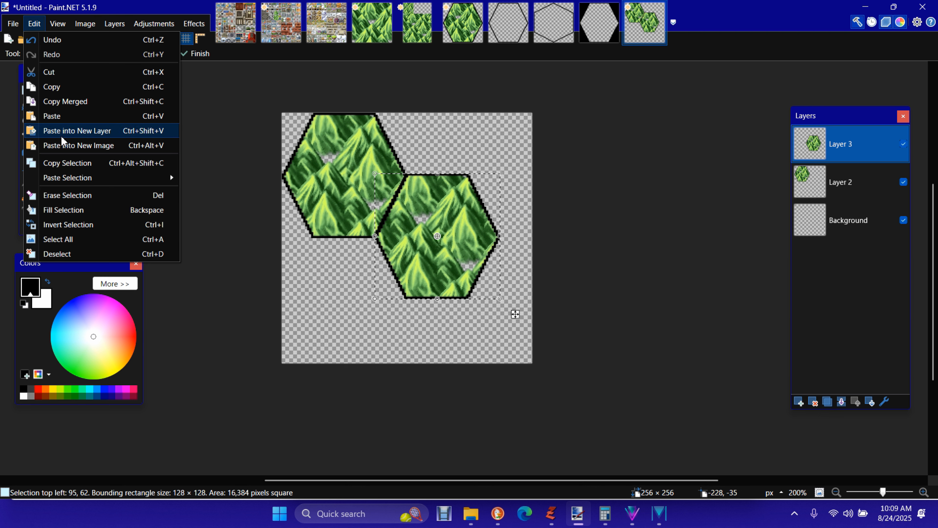
pyautogui.click(100, 130)
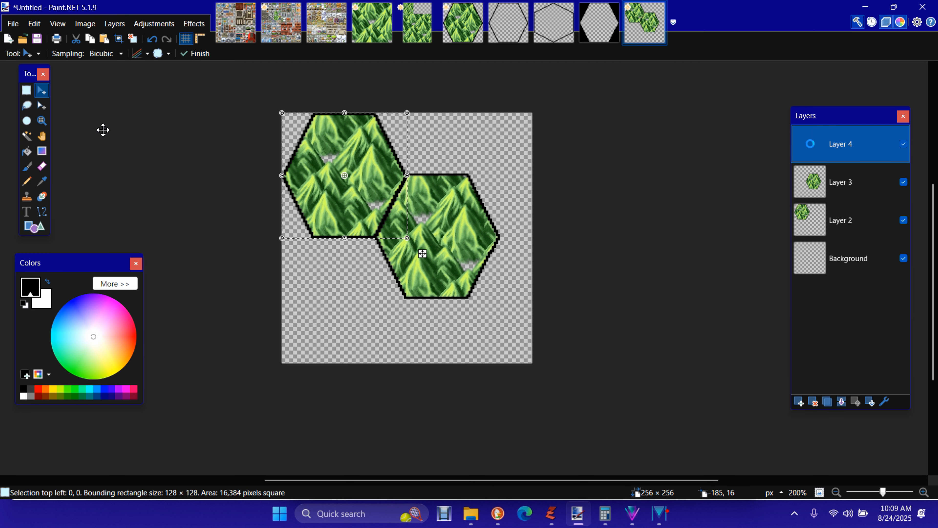
pyautogui.press('Down')
pyautogui.press('Down')
pyautogui.press('Down')
pyautogui.press('Down')
pyautogui.press('Down')
pyautogui.press('Down')
pyautogui.press('Down')
pyautogui.press('Down')
pyautogui.press('Down')
pyautogui.press('Down')
pyautogui.press('Down')
pyautogui.press('Down')
pyautogui.press('Down')
pyautogui.press('Down')
pyautogui.press('Down')
pyautogui.press('Down')
pyautogui.press('Down')
pyautogui.press('Down')
pyautogui.press('Down')
pyautogui.press('Down')
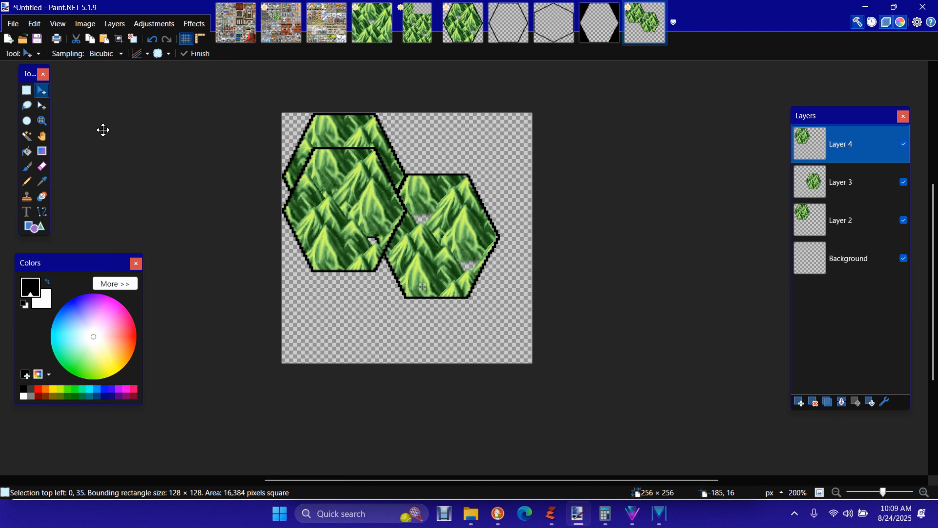
pyautogui.press('Down')
pyautogui.press('Down')
pyautogui.press('Down')
pyautogui.press('Down')
pyautogui.press('Down')
pyautogui.press('Down')
pyautogui.press('Down')
pyautogui.press('Down')
pyautogui.press('Down')
pyautogui.press('Down')
pyautogui.press('Down')
pyautogui.press('Down')
pyautogui.press('Down')
pyautogui.press('Down')
pyautogui.press('Down')
pyautogui.press('Down')
pyautogui.press('Down')
pyautogui.press('Down')
pyautogui.press('Down')
pyautogui.press('Down')
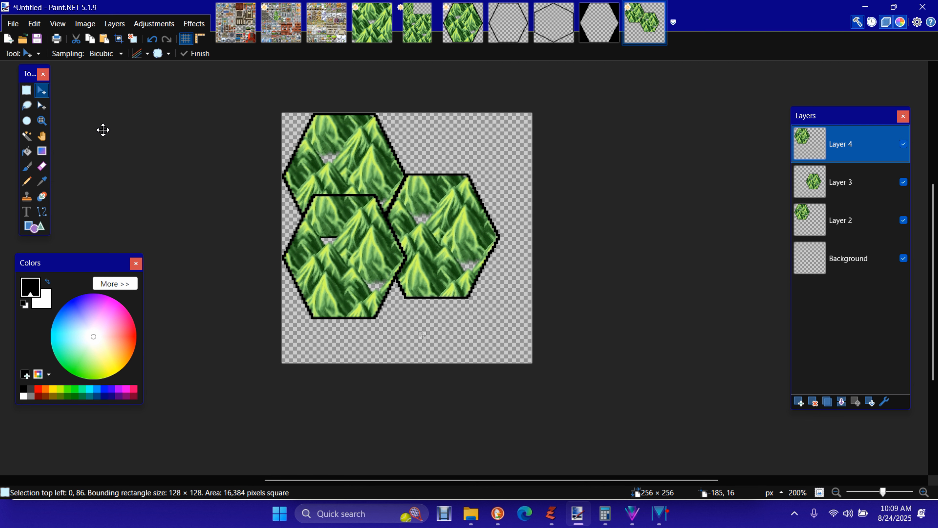
pyautogui.press('Down')
pyautogui.press('Down')
pyautogui.press('Down')
pyautogui.press('Down')
pyautogui.press('Down')
pyautogui.press('Down')
pyautogui.press('Down')
pyautogui.press('Down')
pyautogui.press('Down')
pyautogui.press('Down')
pyautogui.press('Down')
pyautogui.press('Down')
pyautogui.press('Down')
pyautogui.press('Down')
pyautogui.press('Down')
pyautogui.press('Down')
pyautogui.press('Down')
pyautogui.press('Down')
pyautogui.press('Down')
pyautogui.press('Down')
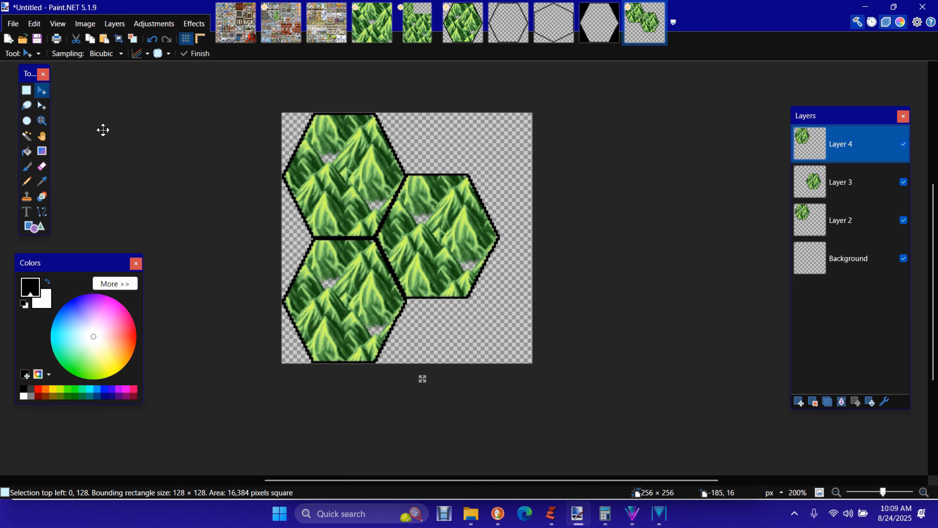
pyautogui.press('Up')
pyautogui.press('Up')
pyautogui.press('Up')
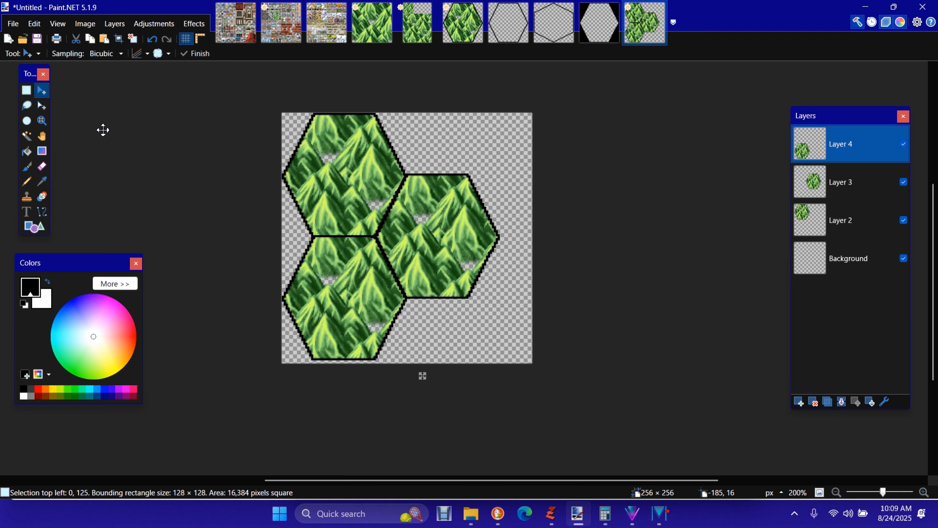
pyautogui.press('Down')
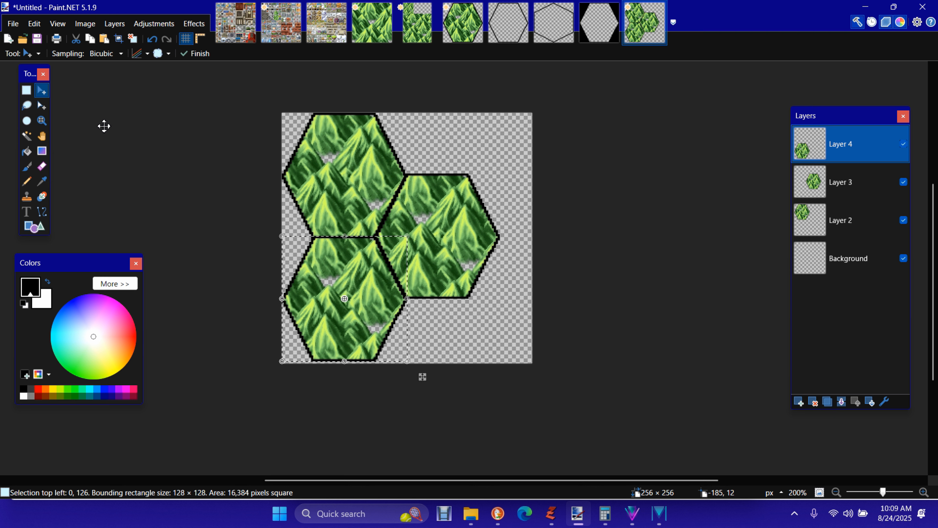
# Step: Paste a fourth hexagon into a new layer and place it at 94, -65, directly above the second hexagon and partly off the canvas
pyautogui.click(32, 23)
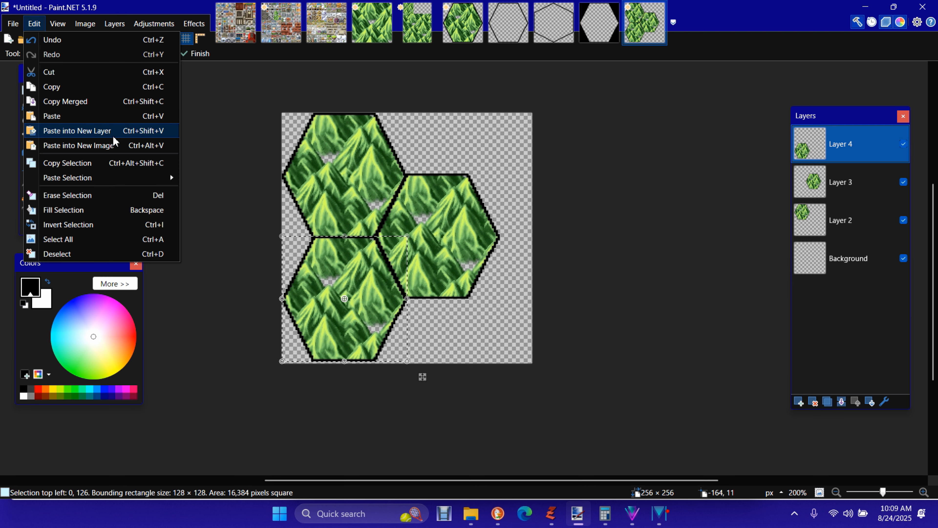
pyautogui.click(112, 130)
pyautogui.press('Right')
pyautogui.press('Right')
pyautogui.press('Right')
pyautogui.press('Right')
pyautogui.press('Right')
pyautogui.press('Right')
pyautogui.press('Right')
pyautogui.press('Right')
pyautogui.press('Right')
pyautogui.press('Right')
pyautogui.press('Right')
pyautogui.press('Right')
pyautogui.press('Right')
pyautogui.press('Right')
pyautogui.press('Right')
pyautogui.press('Right')
pyautogui.press('Right')
pyautogui.press('Right')
pyautogui.press('Right')
pyautogui.press('Right')
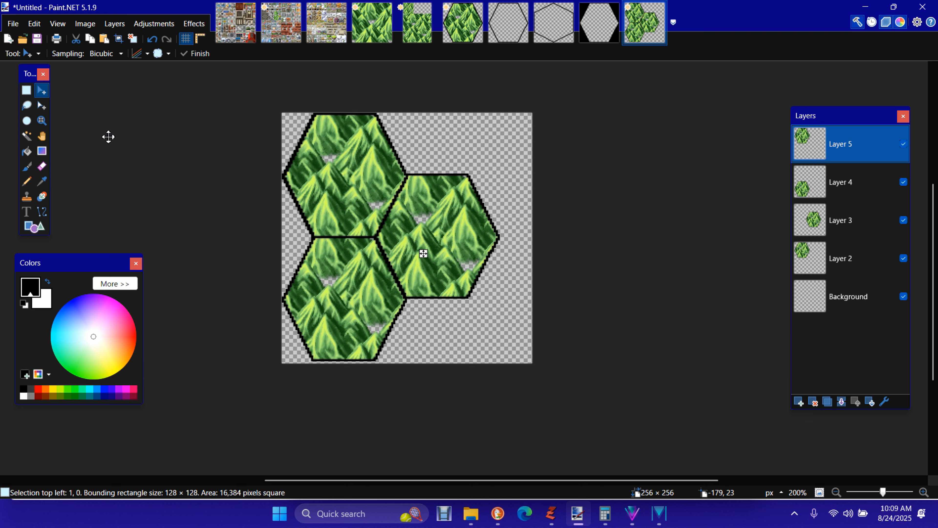
pyautogui.press('Right')
pyautogui.press('Right')
pyautogui.press('Right')
pyautogui.press('Right')
pyautogui.press('Right')
pyautogui.press('Right')
pyautogui.press('Right')
pyautogui.press('Right')
pyautogui.press('Right')
pyautogui.press('Right')
pyautogui.press('Right')
pyautogui.press('Right')
pyautogui.press('Right')
pyautogui.press('Right')
pyautogui.press('Right')
pyautogui.press('Right')
pyautogui.press('Right')
pyautogui.press('Right')
pyautogui.press('Right')
pyautogui.press('Right')
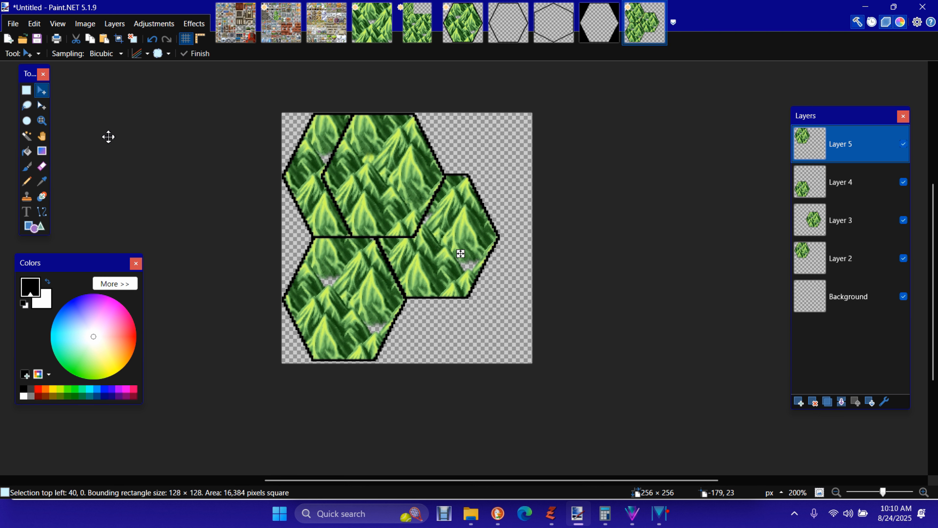
pyautogui.press('Right')
pyautogui.press('Right')
pyautogui.press('Right')
pyautogui.press('Right')
pyautogui.press('Right')
pyautogui.press('Right')
pyautogui.press('Right')
pyautogui.press('Right')
pyautogui.press('Right')
pyautogui.press('Right')
pyautogui.press('Right')
pyautogui.press('Right')
pyautogui.press('Right')
pyautogui.press('Right')
pyautogui.press('Right')
pyautogui.press('Right')
pyautogui.press('Right')
pyautogui.press('Right')
pyautogui.press('Right')
pyautogui.press('Right')
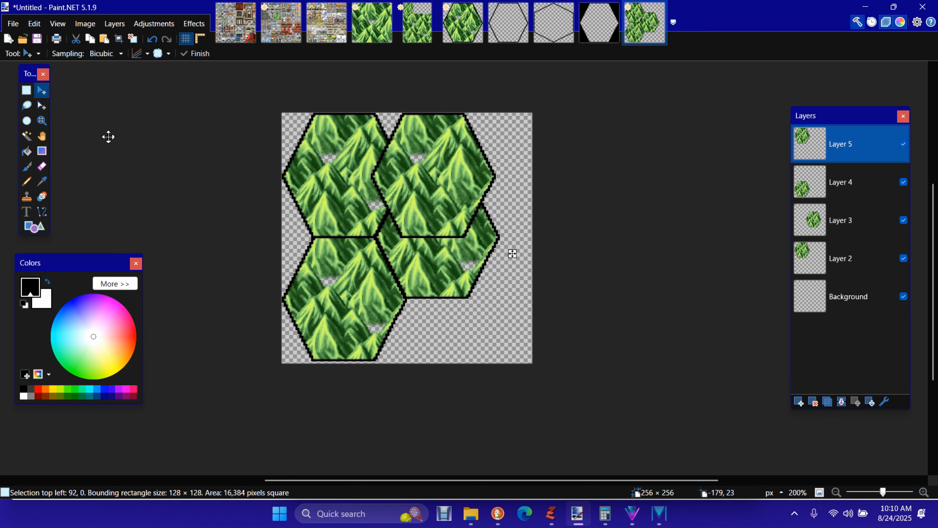
pyautogui.press('Up')
pyautogui.press('Up')
pyautogui.press('Up')
pyautogui.press('Up')
pyautogui.press('Up')
pyautogui.press('Up')
pyautogui.press('Up')
pyautogui.press('Up')
pyautogui.press('Up')
pyautogui.press('Up')
pyautogui.press('Up')
pyautogui.press('Up')
pyautogui.press('Up')
pyautogui.press('Up')
pyautogui.press('Up')
pyautogui.press('Up')
pyautogui.press('Up')
pyautogui.press('Up')
pyautogui.press('Up')
pyautogui.press('Up')
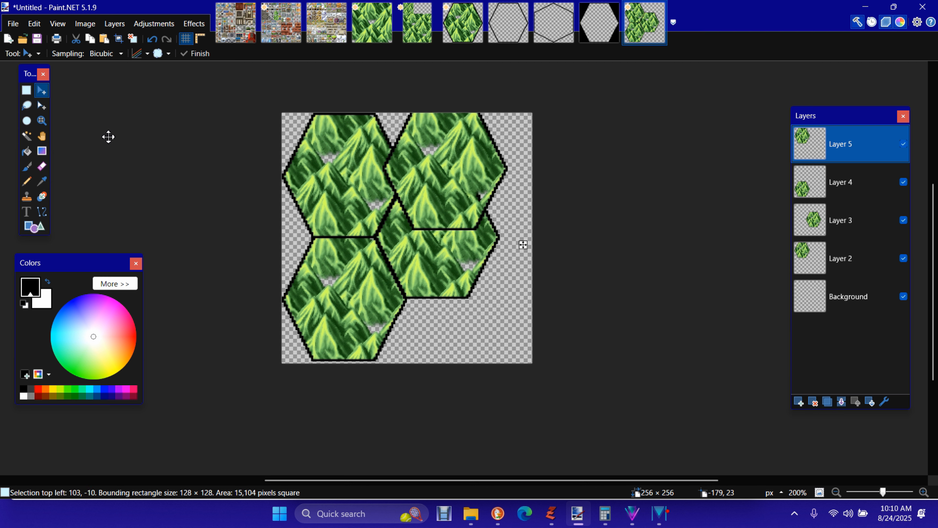
pyautogui.press('Up')
pyautogui.press('Up')
pyautogui.press('Up')
pyautogui.press('Up')
pyautogui.press('Up')
pyautogui.press('Up')
pyautogui.press('Up')
pyautogui.press('Up')
pyautogui.press('Up')
pyautogui.press('Up')
pyautogui.press('Up')
pyautogui.press('Up')
pyautogui.press('Up')
pyautogui.press('Up')
pyautogui.press('Up')
pyautogui.press('Up')
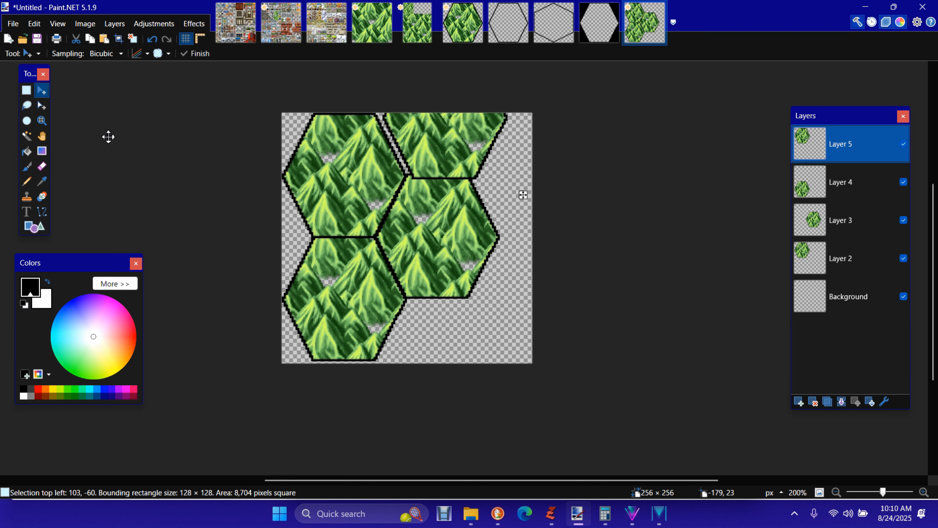
pyautogui.press('Left')
pyautogui.press('Left')
pyautogui.press('Left')
pyautogui.press('Left')
pyautogui.press('Left')
pyautogui.press('Left')
pyautogui.press('Left')
pyautogui.press('Left')
pyautogui.press('Left')
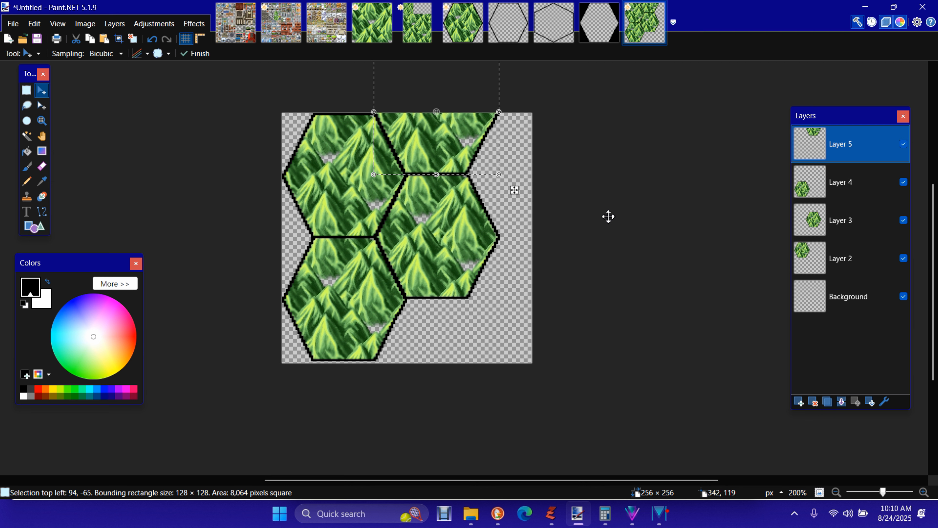
# Step: Review the open outlined mountain hexagon, the 128 × 176 mountain texture and the HexBlack.png mask images
pyautogui.click(460, 37)
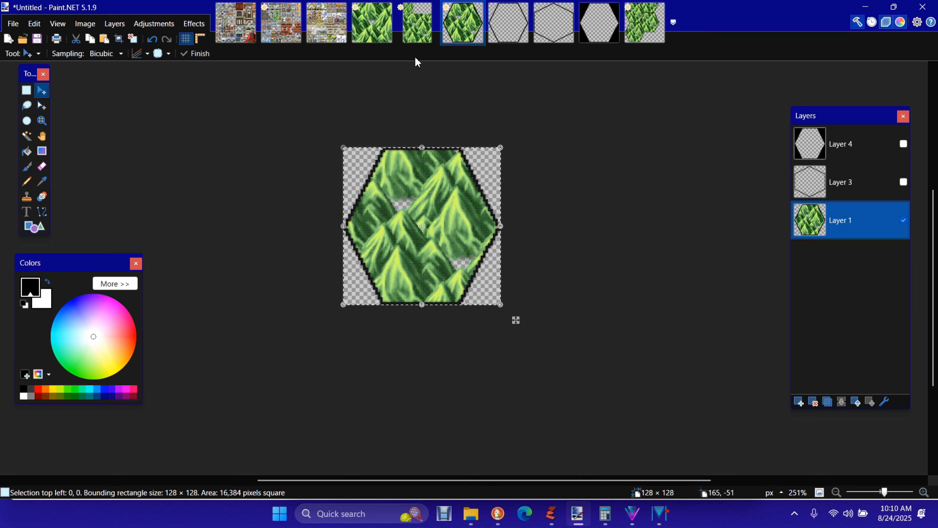
pyautogui.click(426, 32)
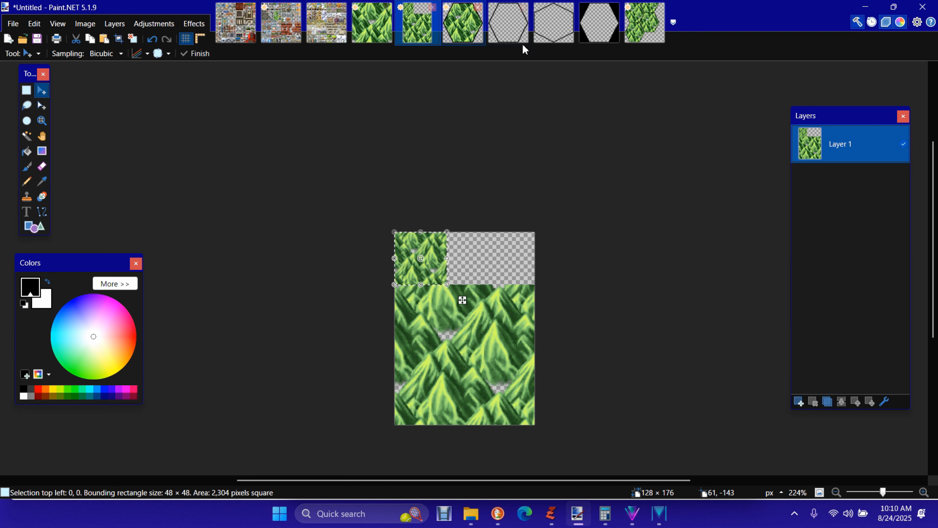
pyautogui.click(597, 41)
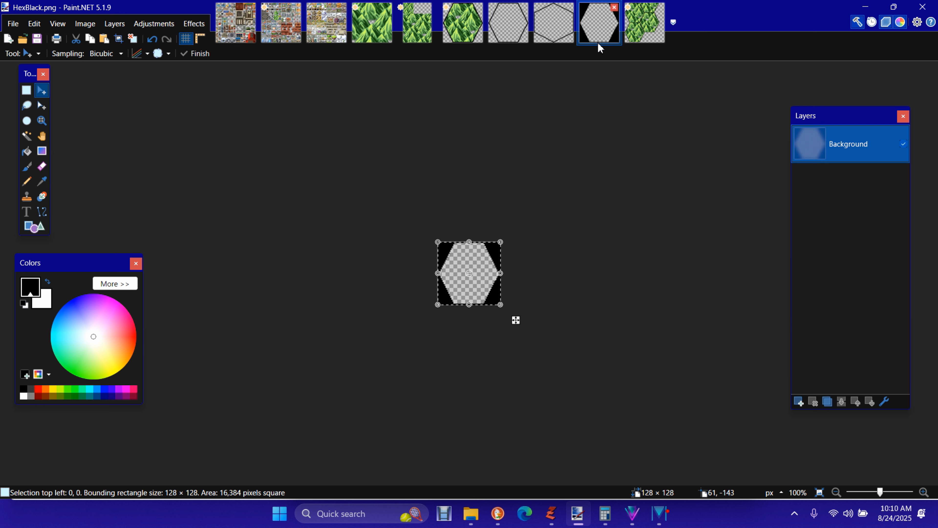